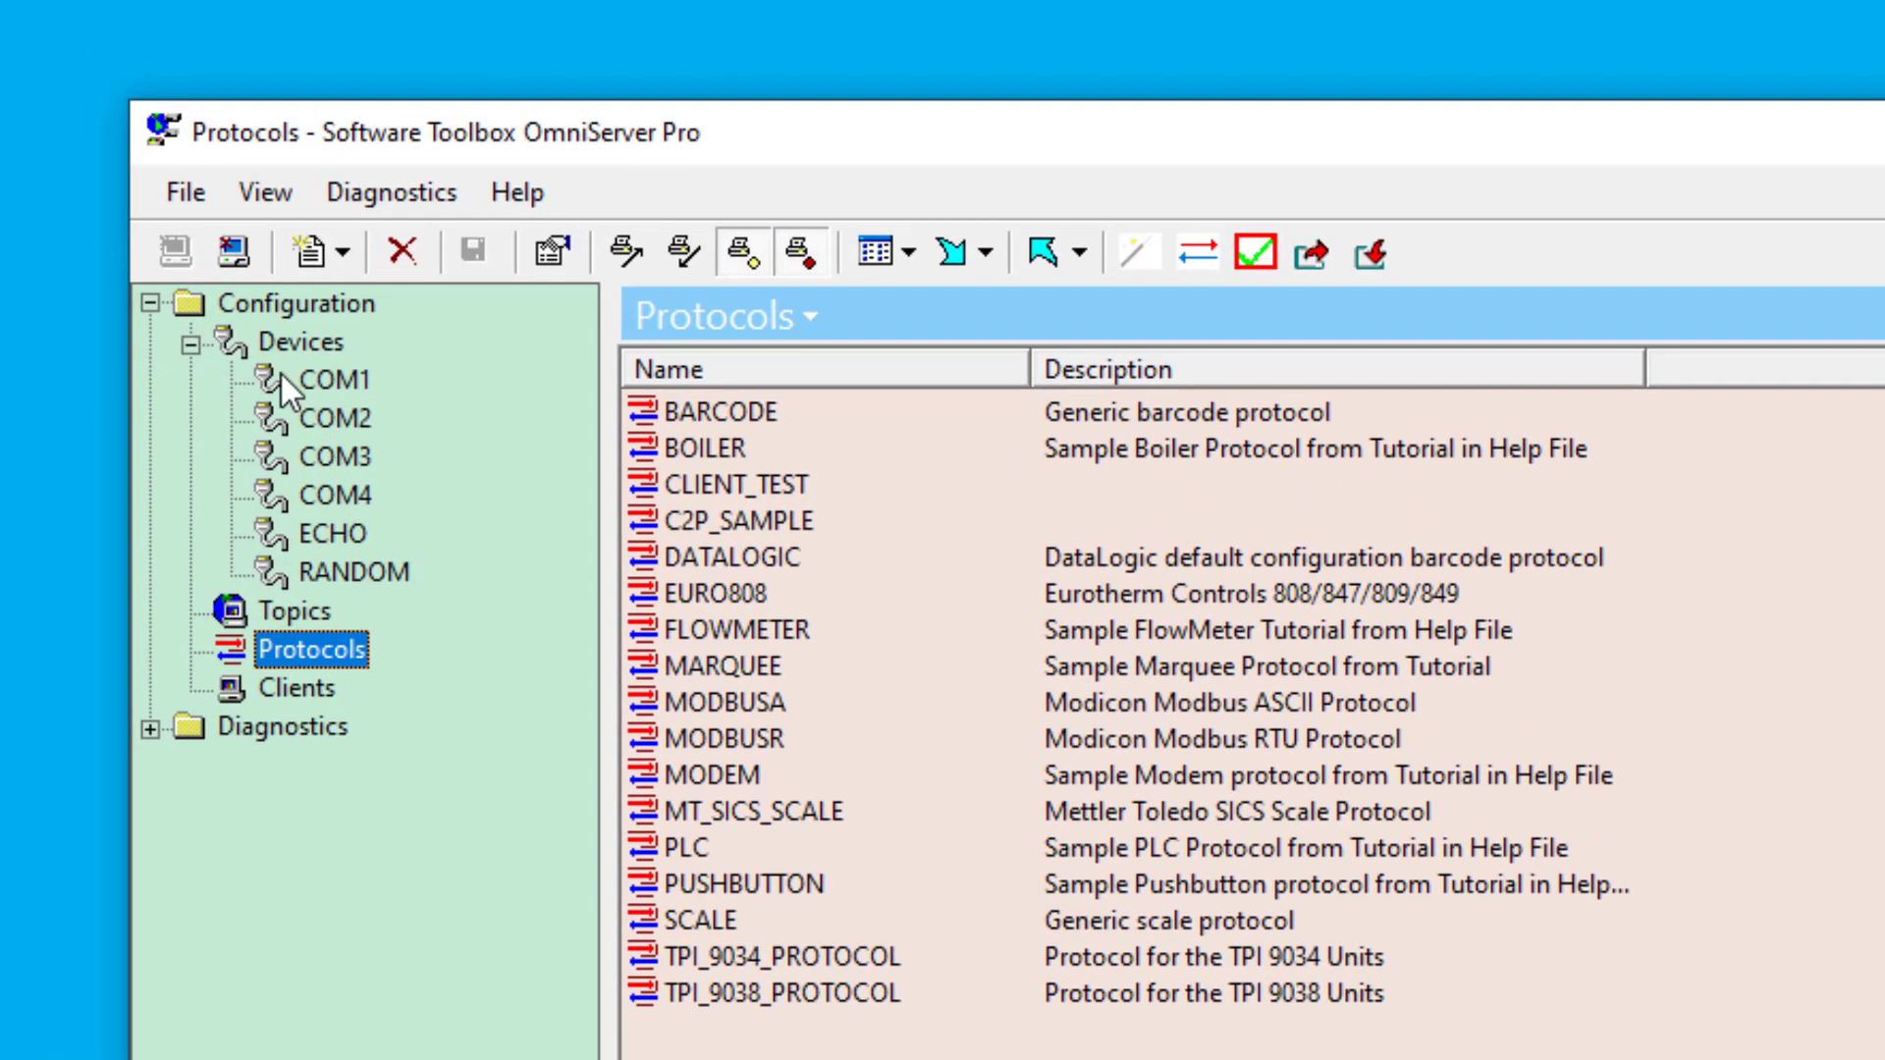
Select the Devices section of the OmniServer configuration tree.
click(198, 68)
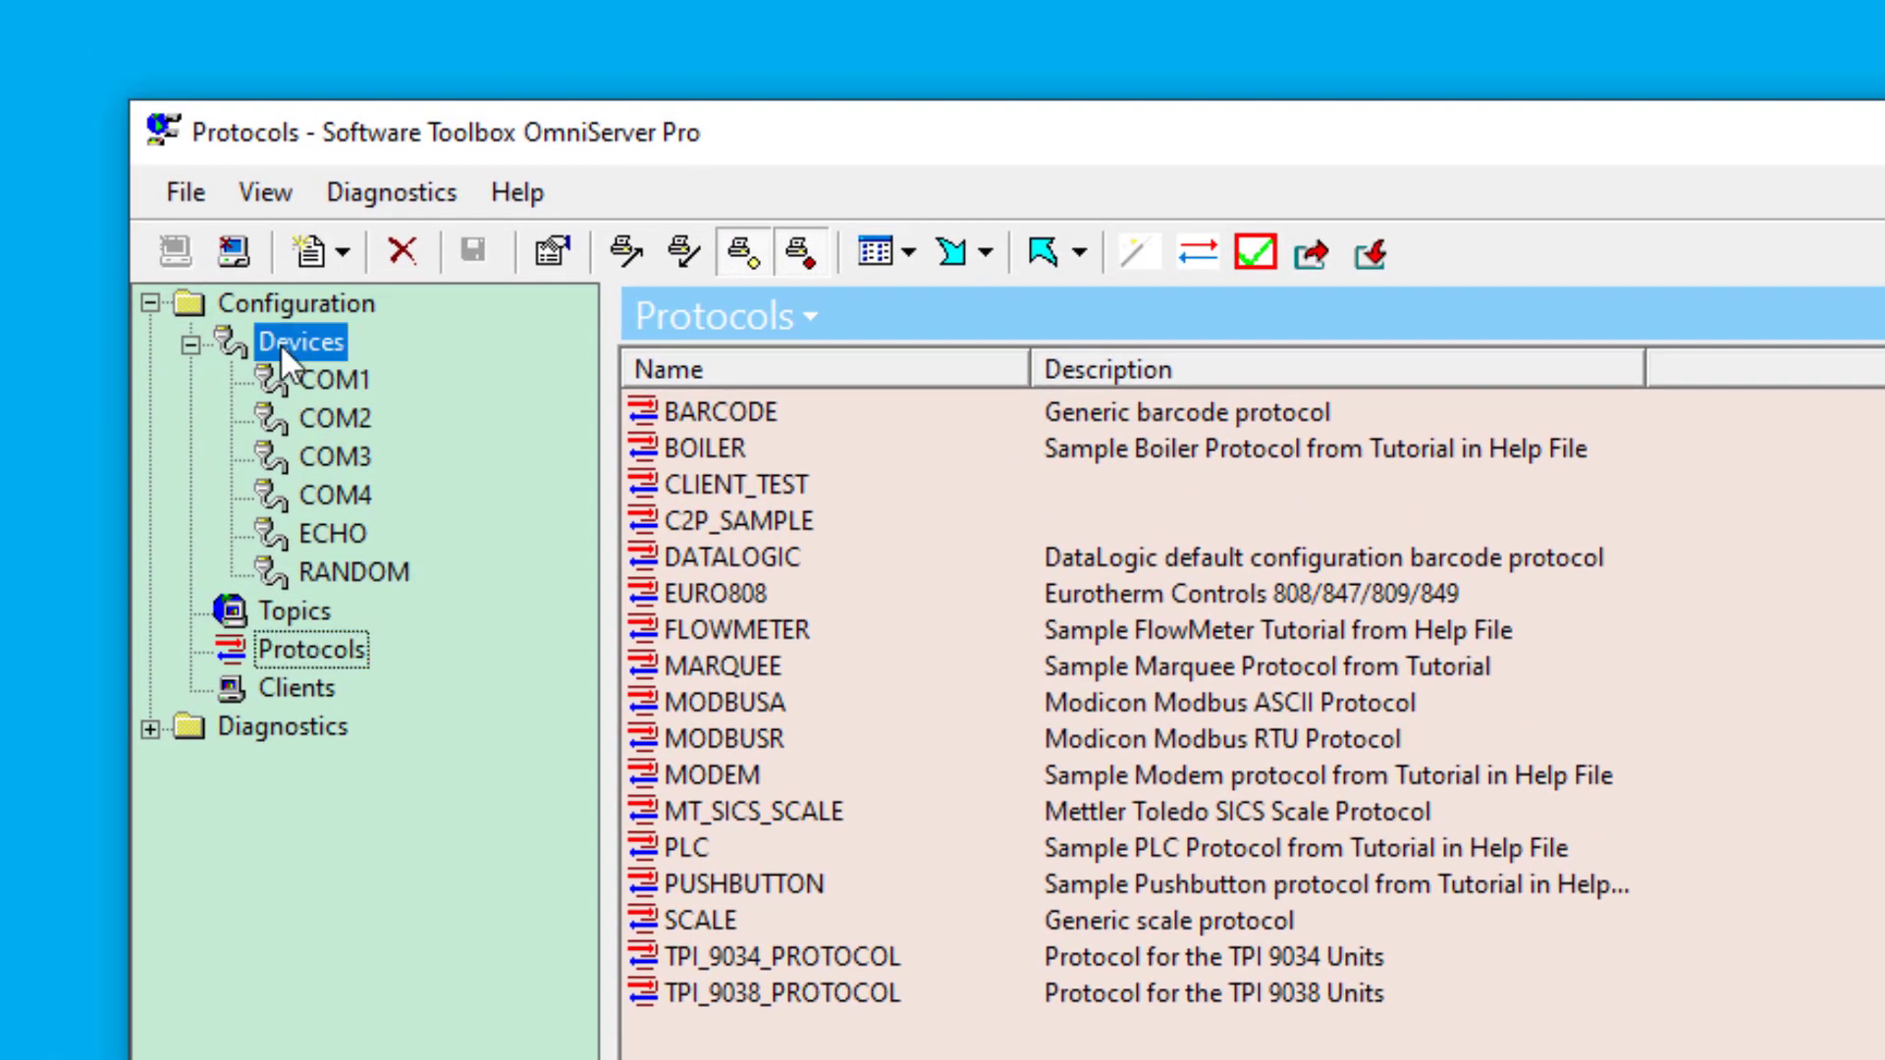
From the Devices list, create a new Ethernet device.
right_click(285, 339)
click(334, 371)
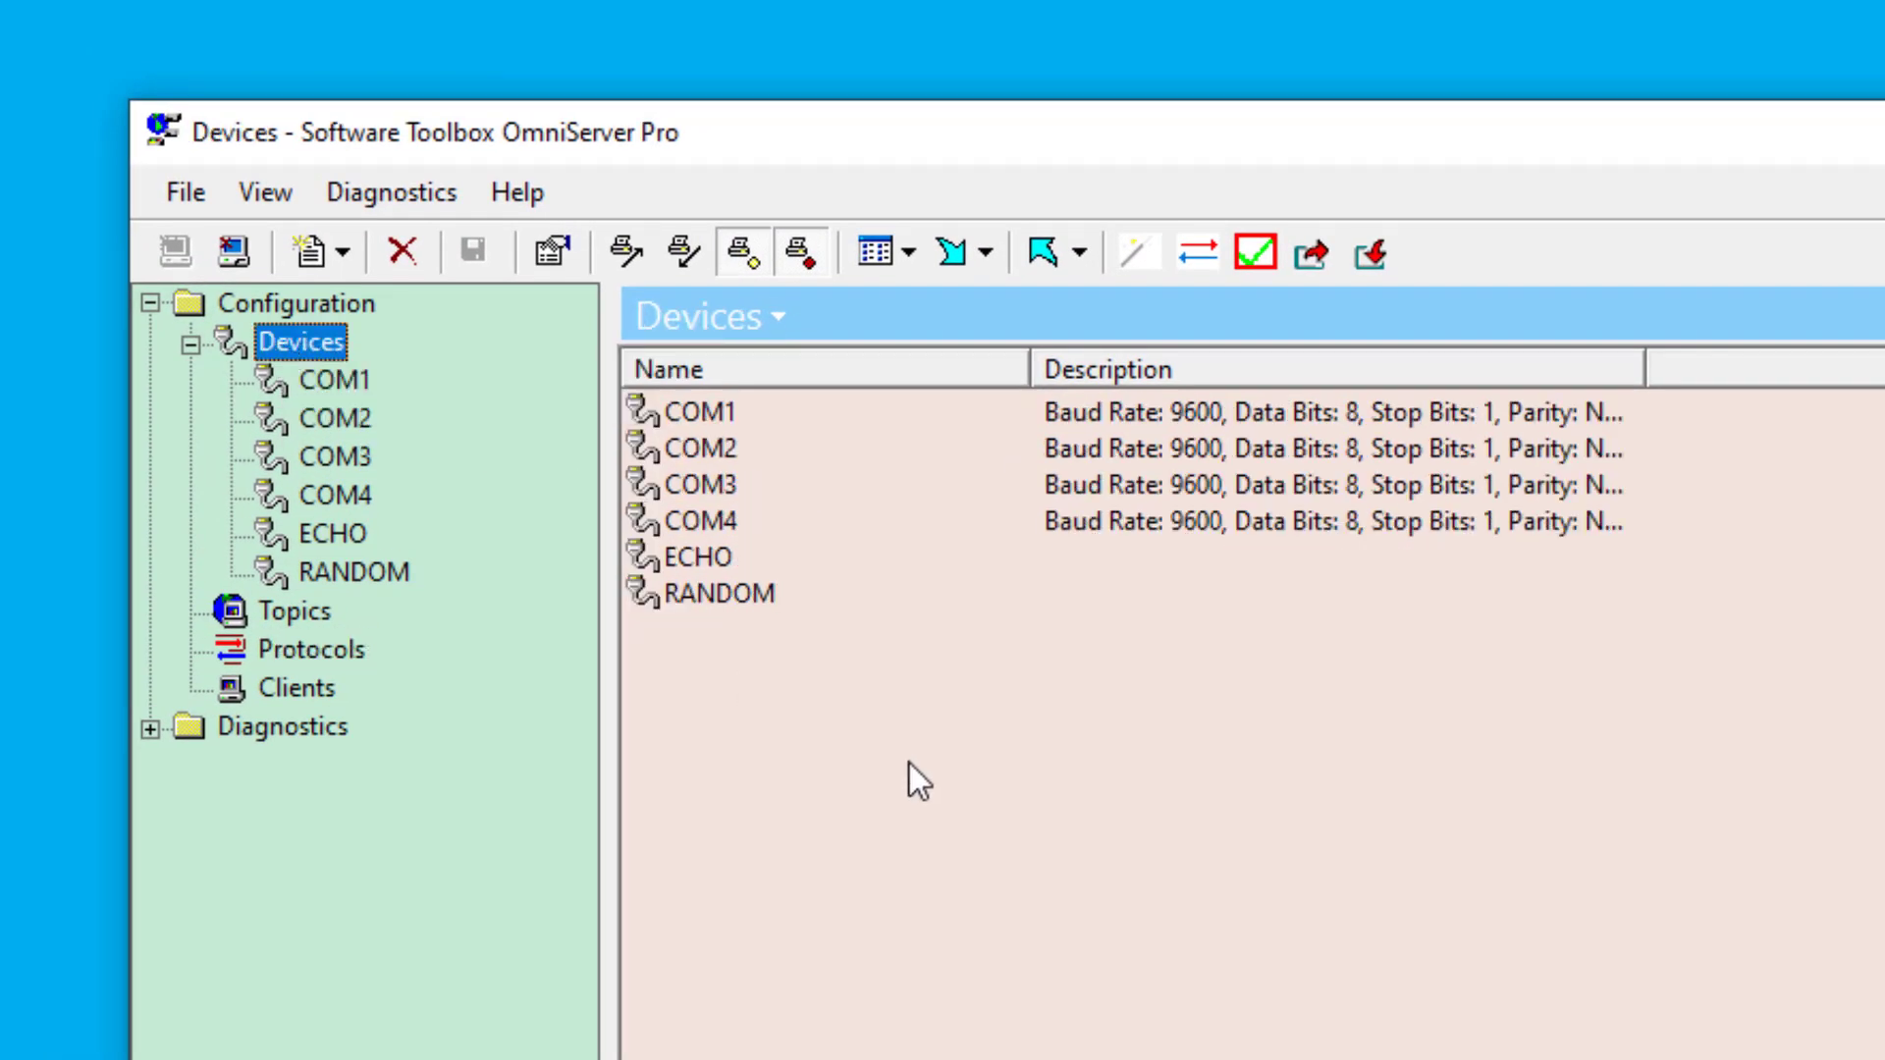
right_click(909, 763)
mouse_move(1021, 797)
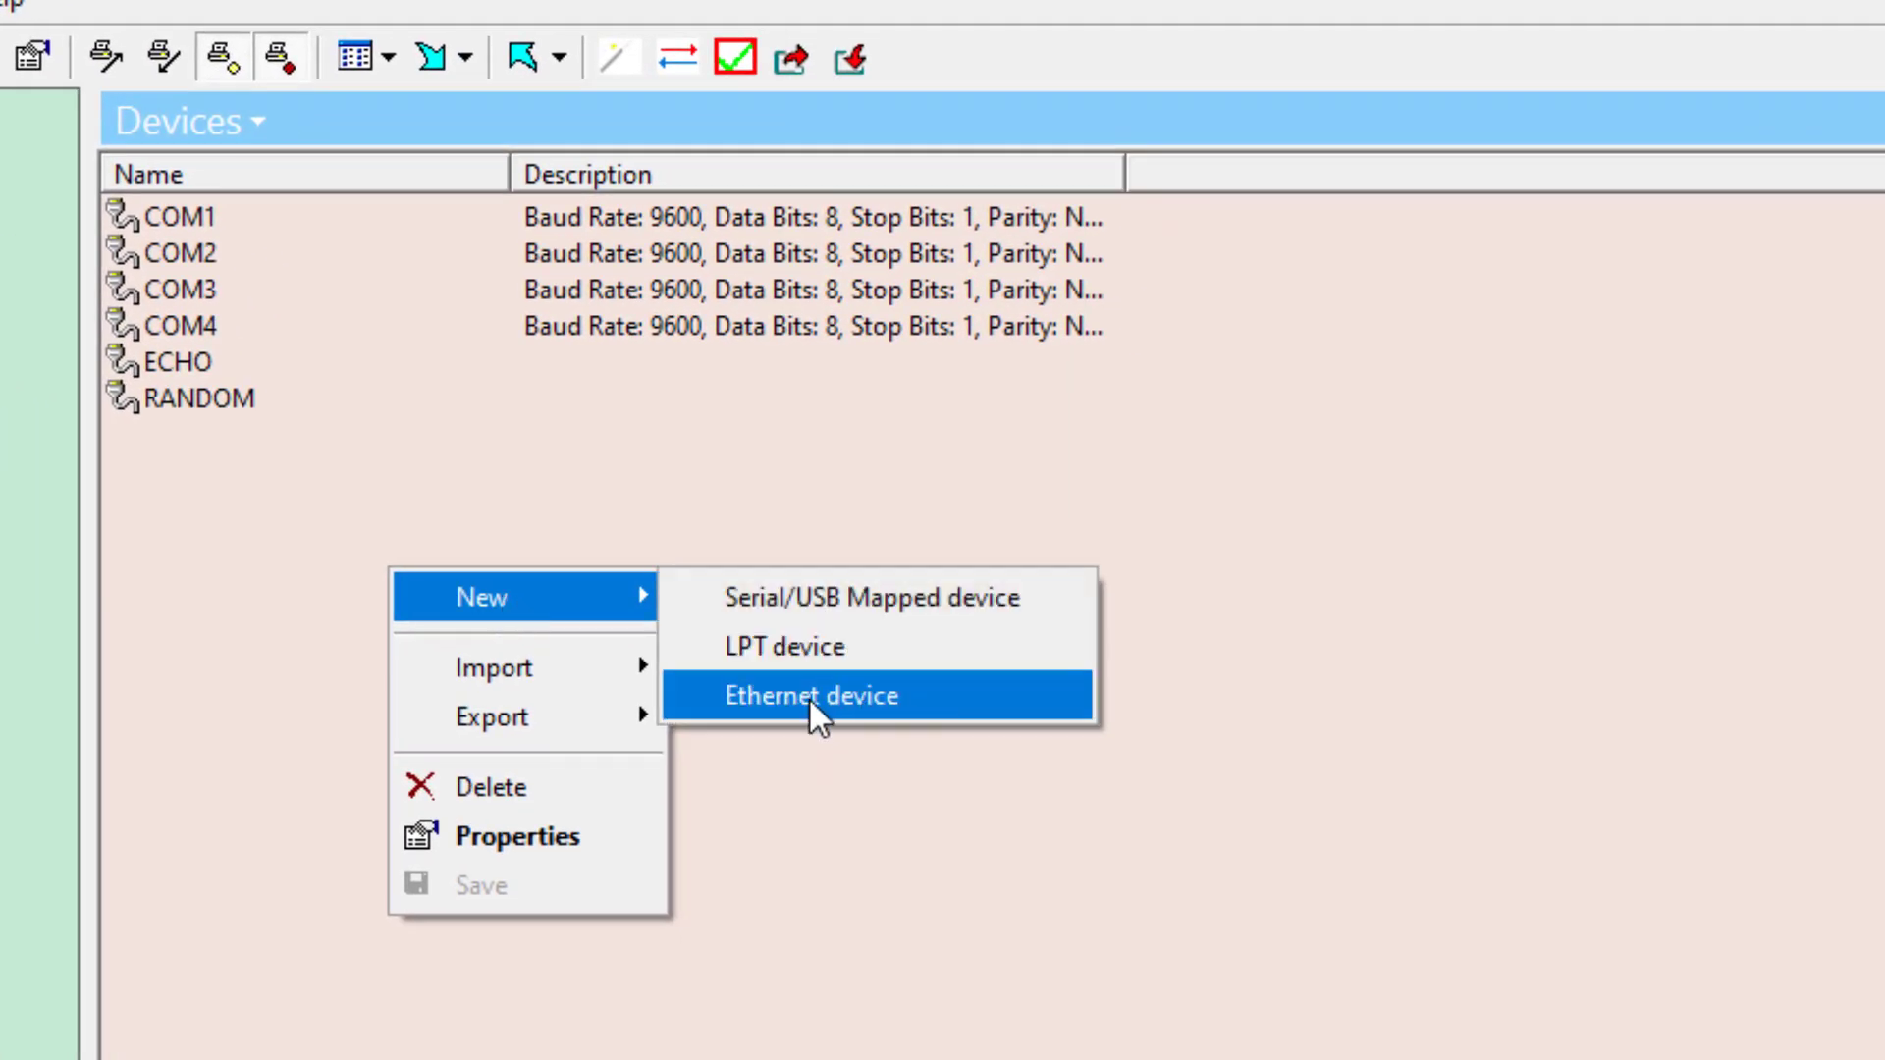
click(809, 697)
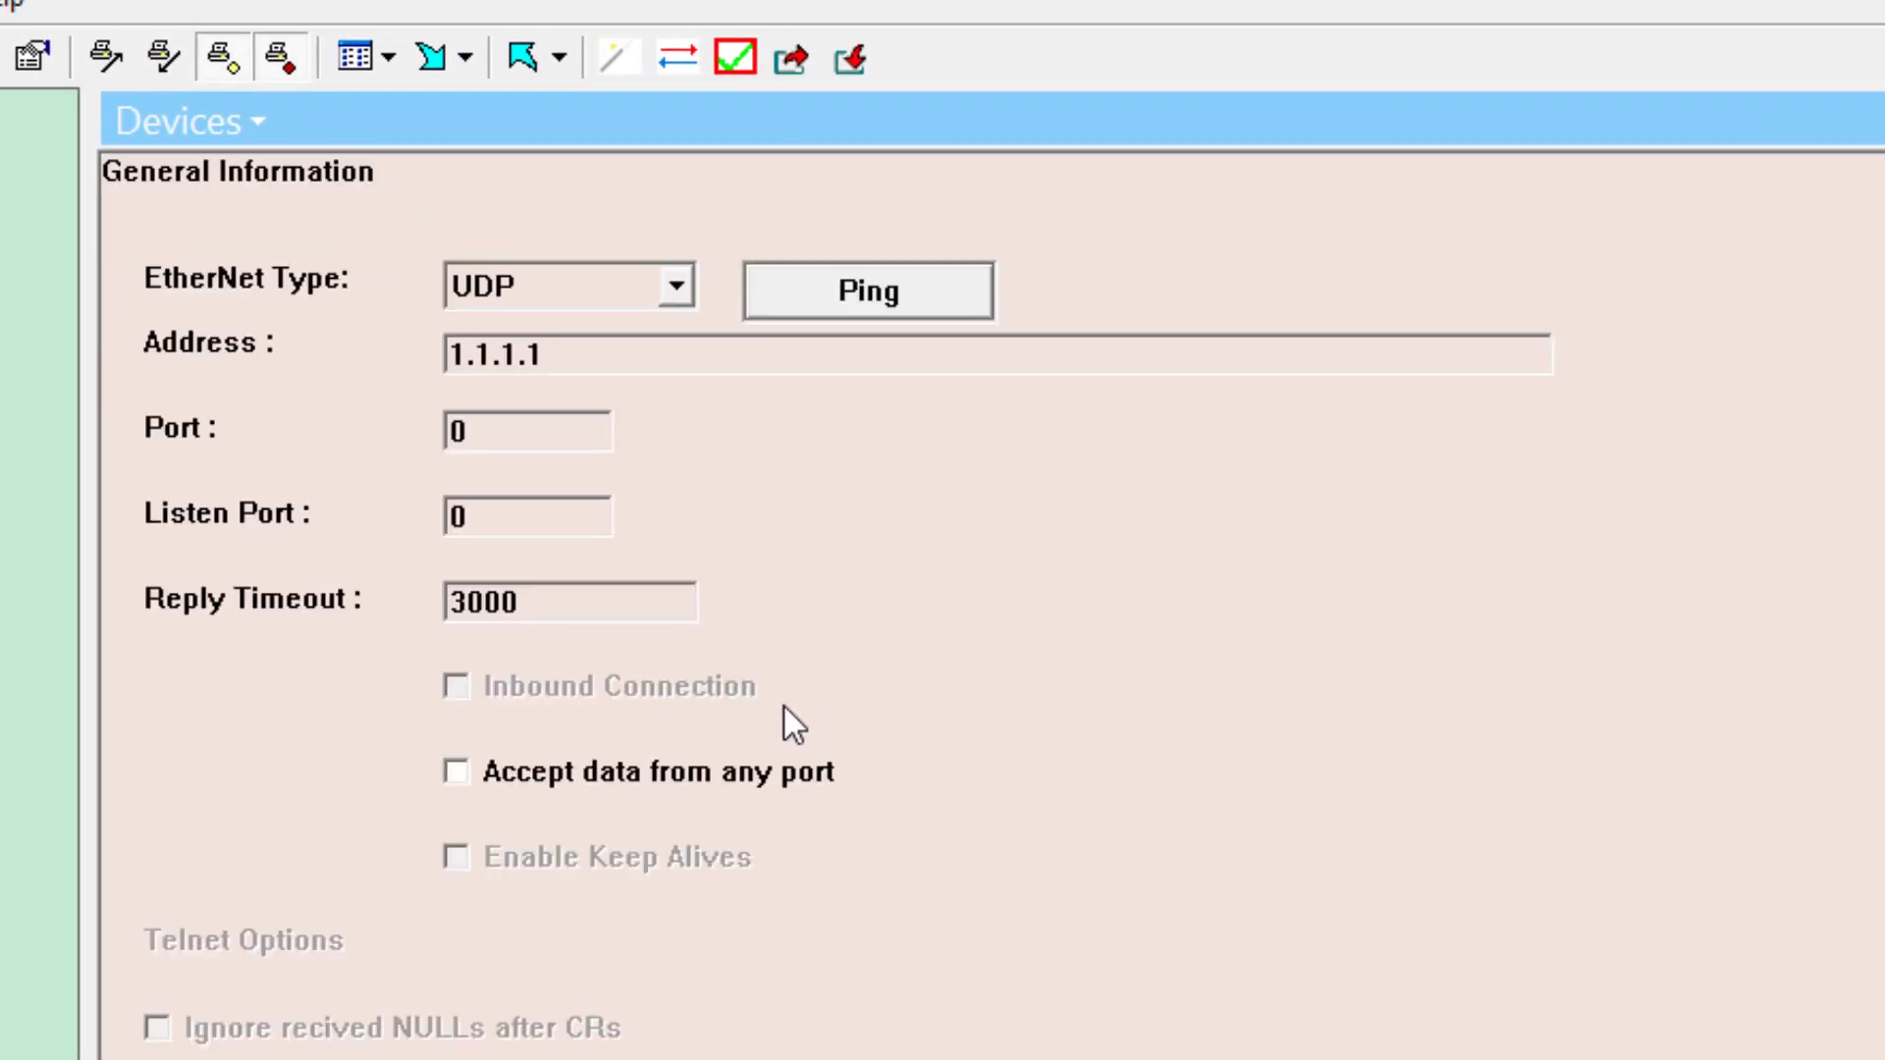
Set the device to TCP at address 192.168.111.197, port 9764, and save it.
click(601, 285)
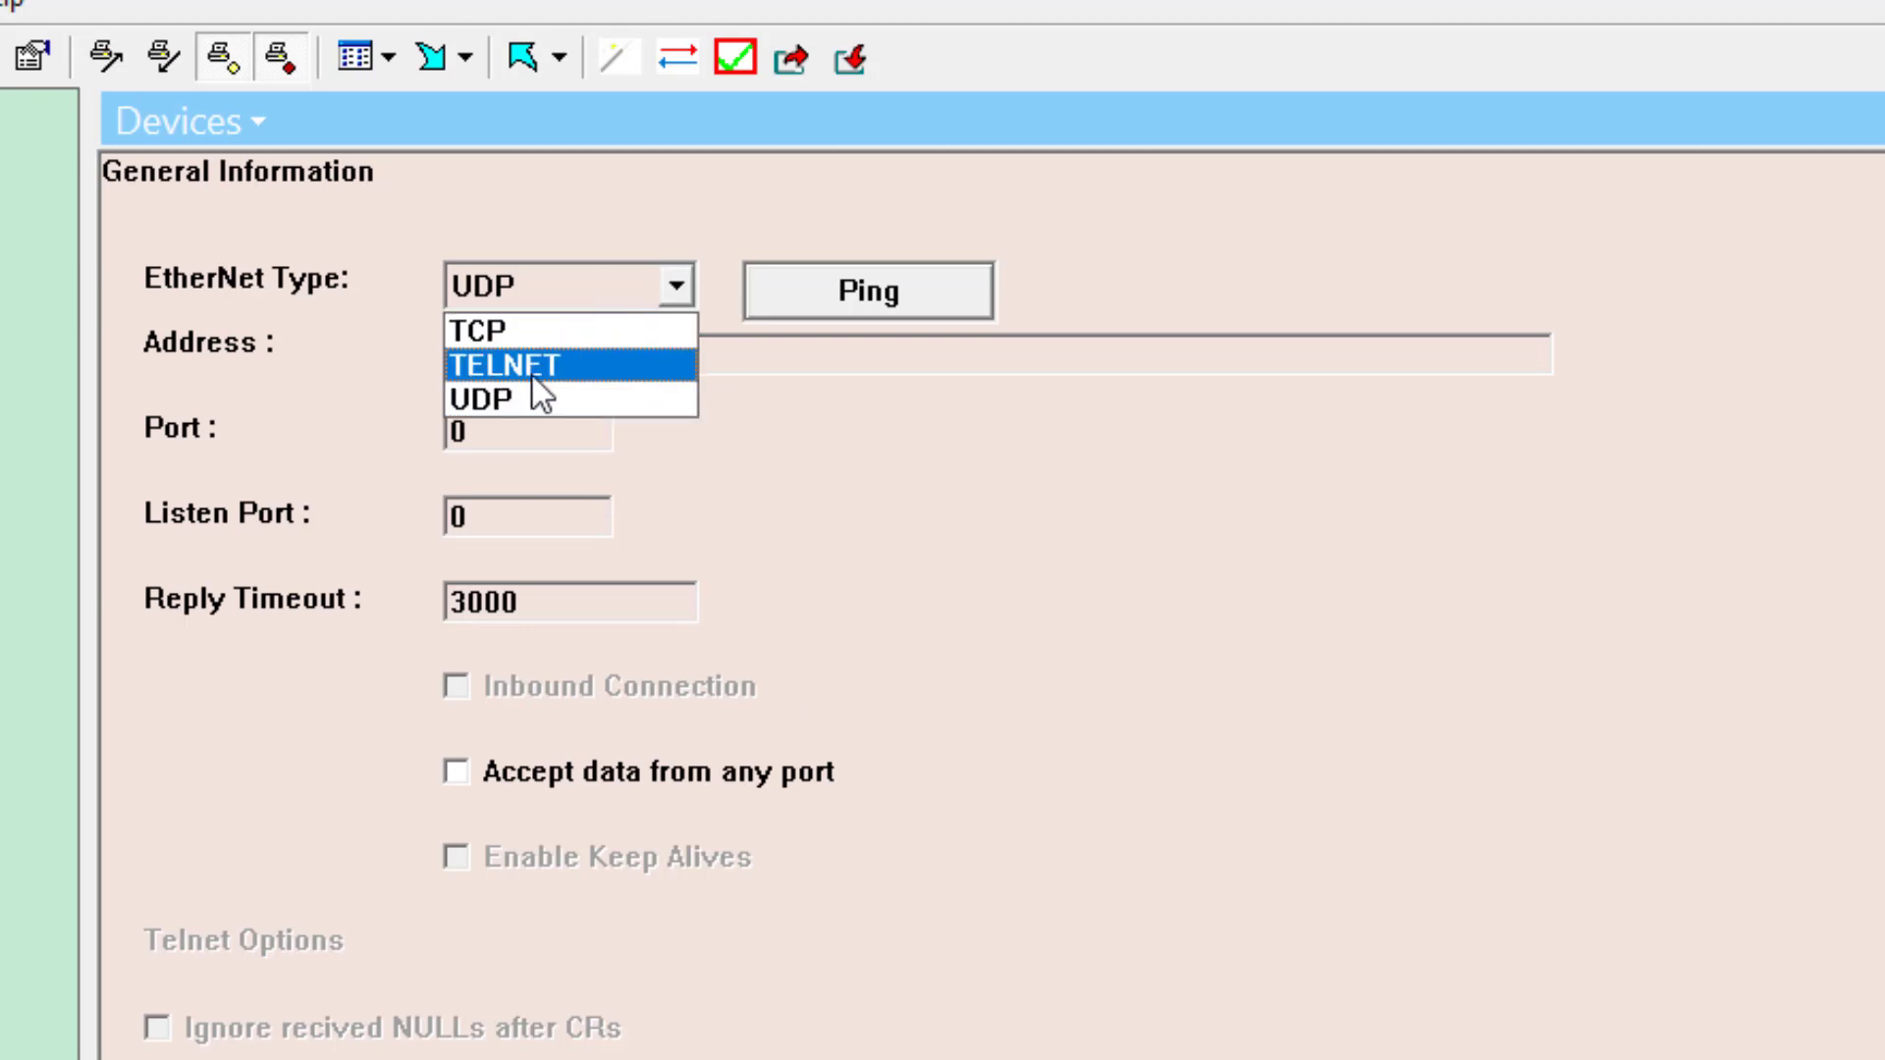
click(545, 332)
drag(694, 366, 420, 365)
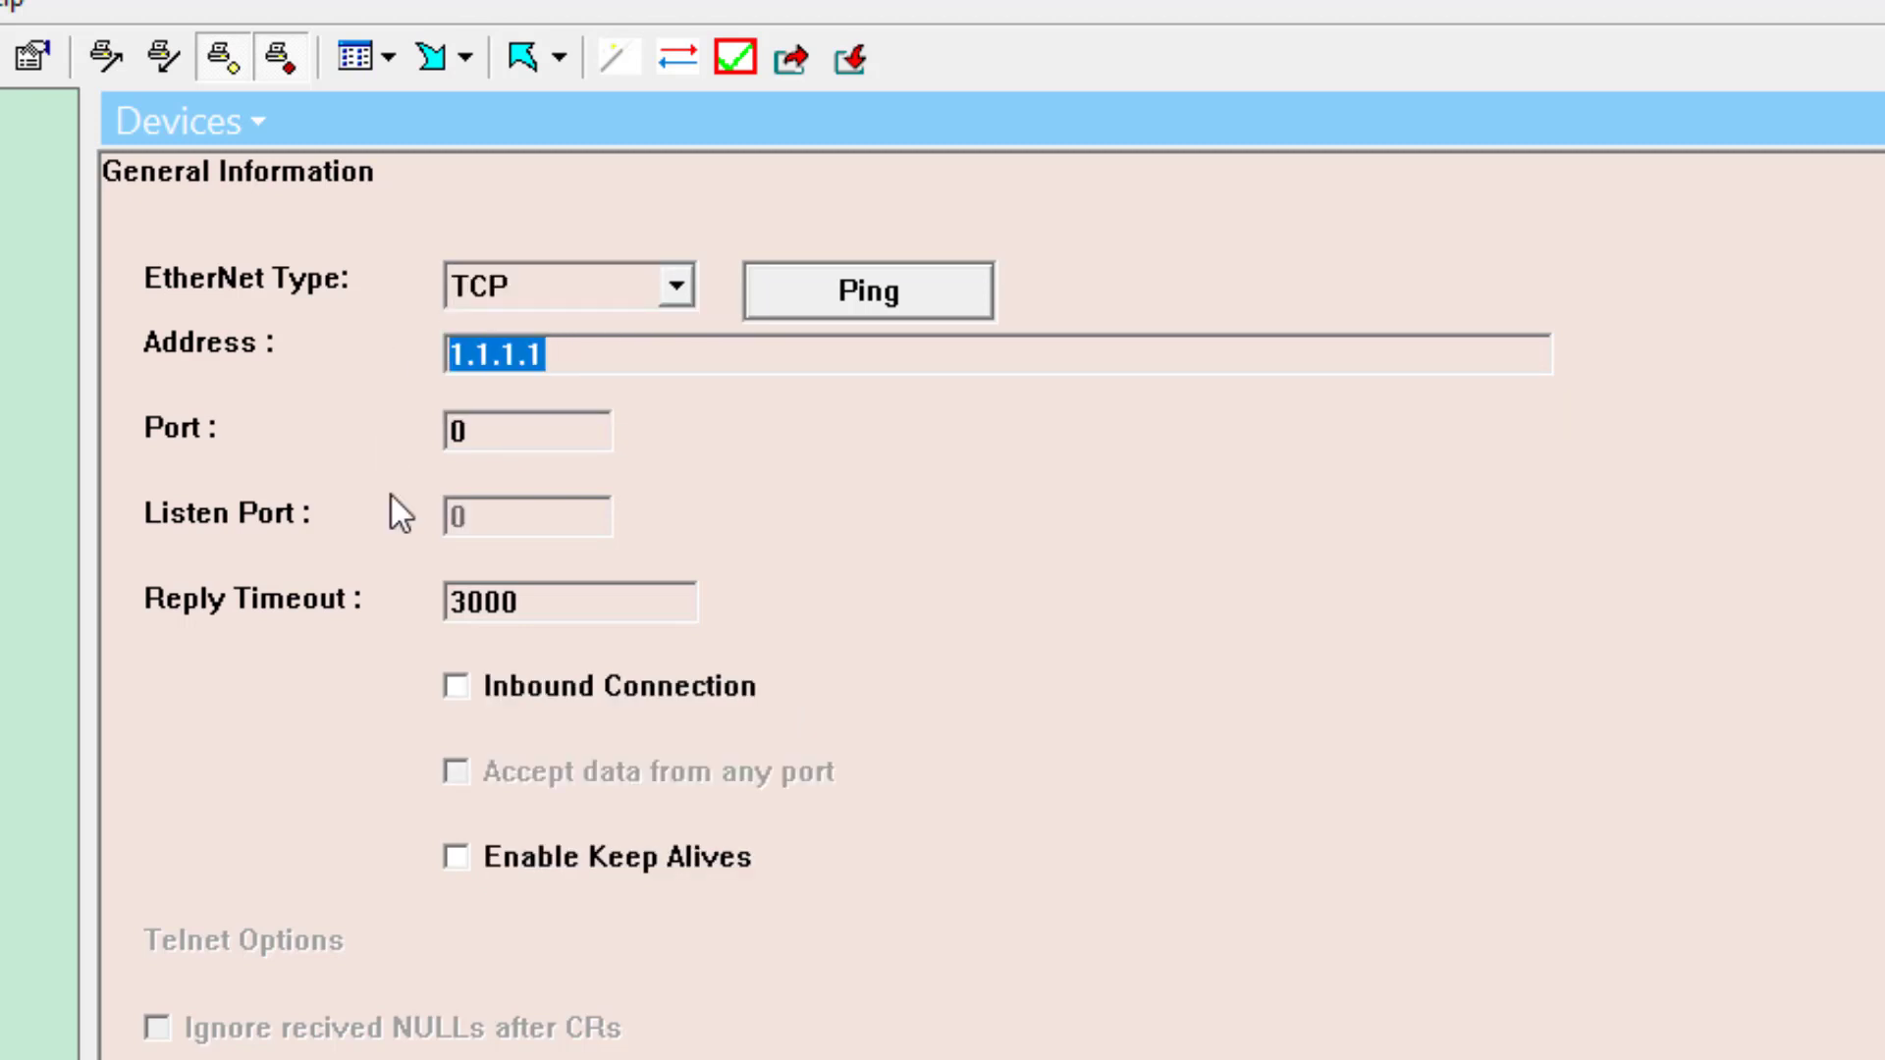
text(19)
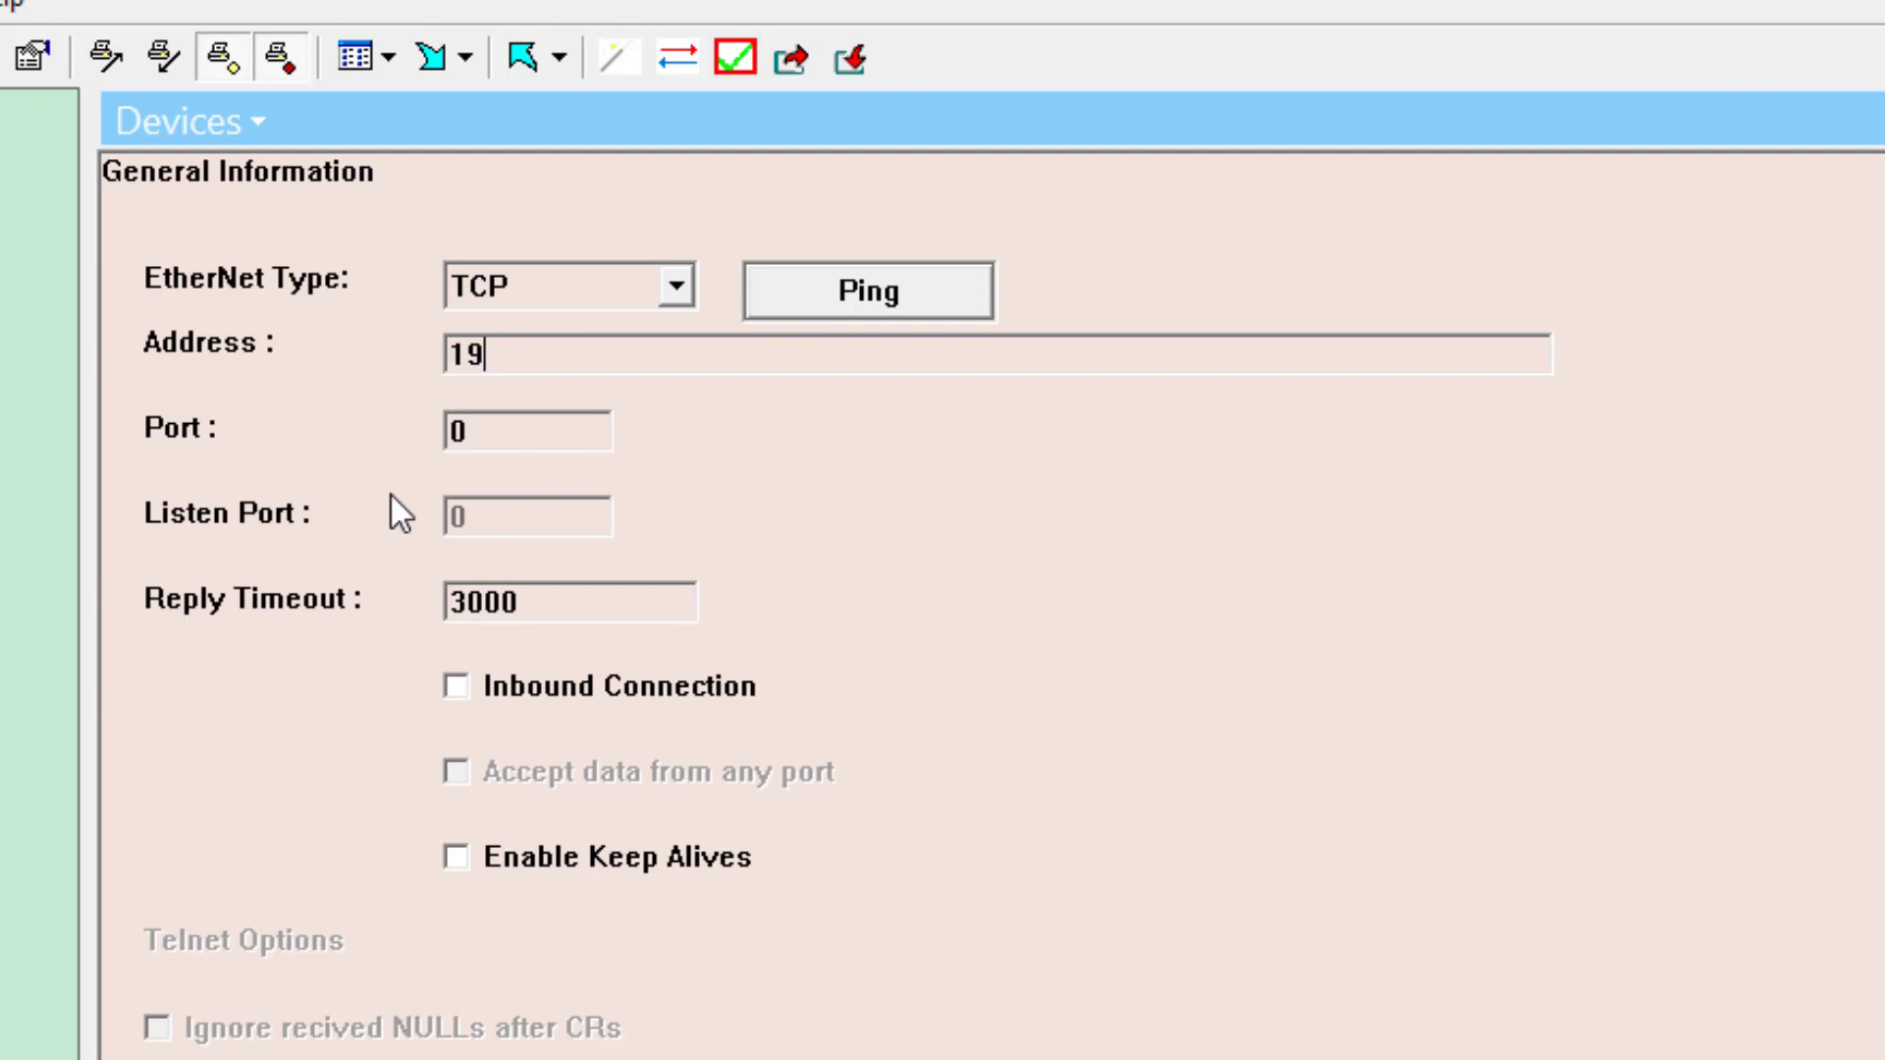
text(2.168.111.197)
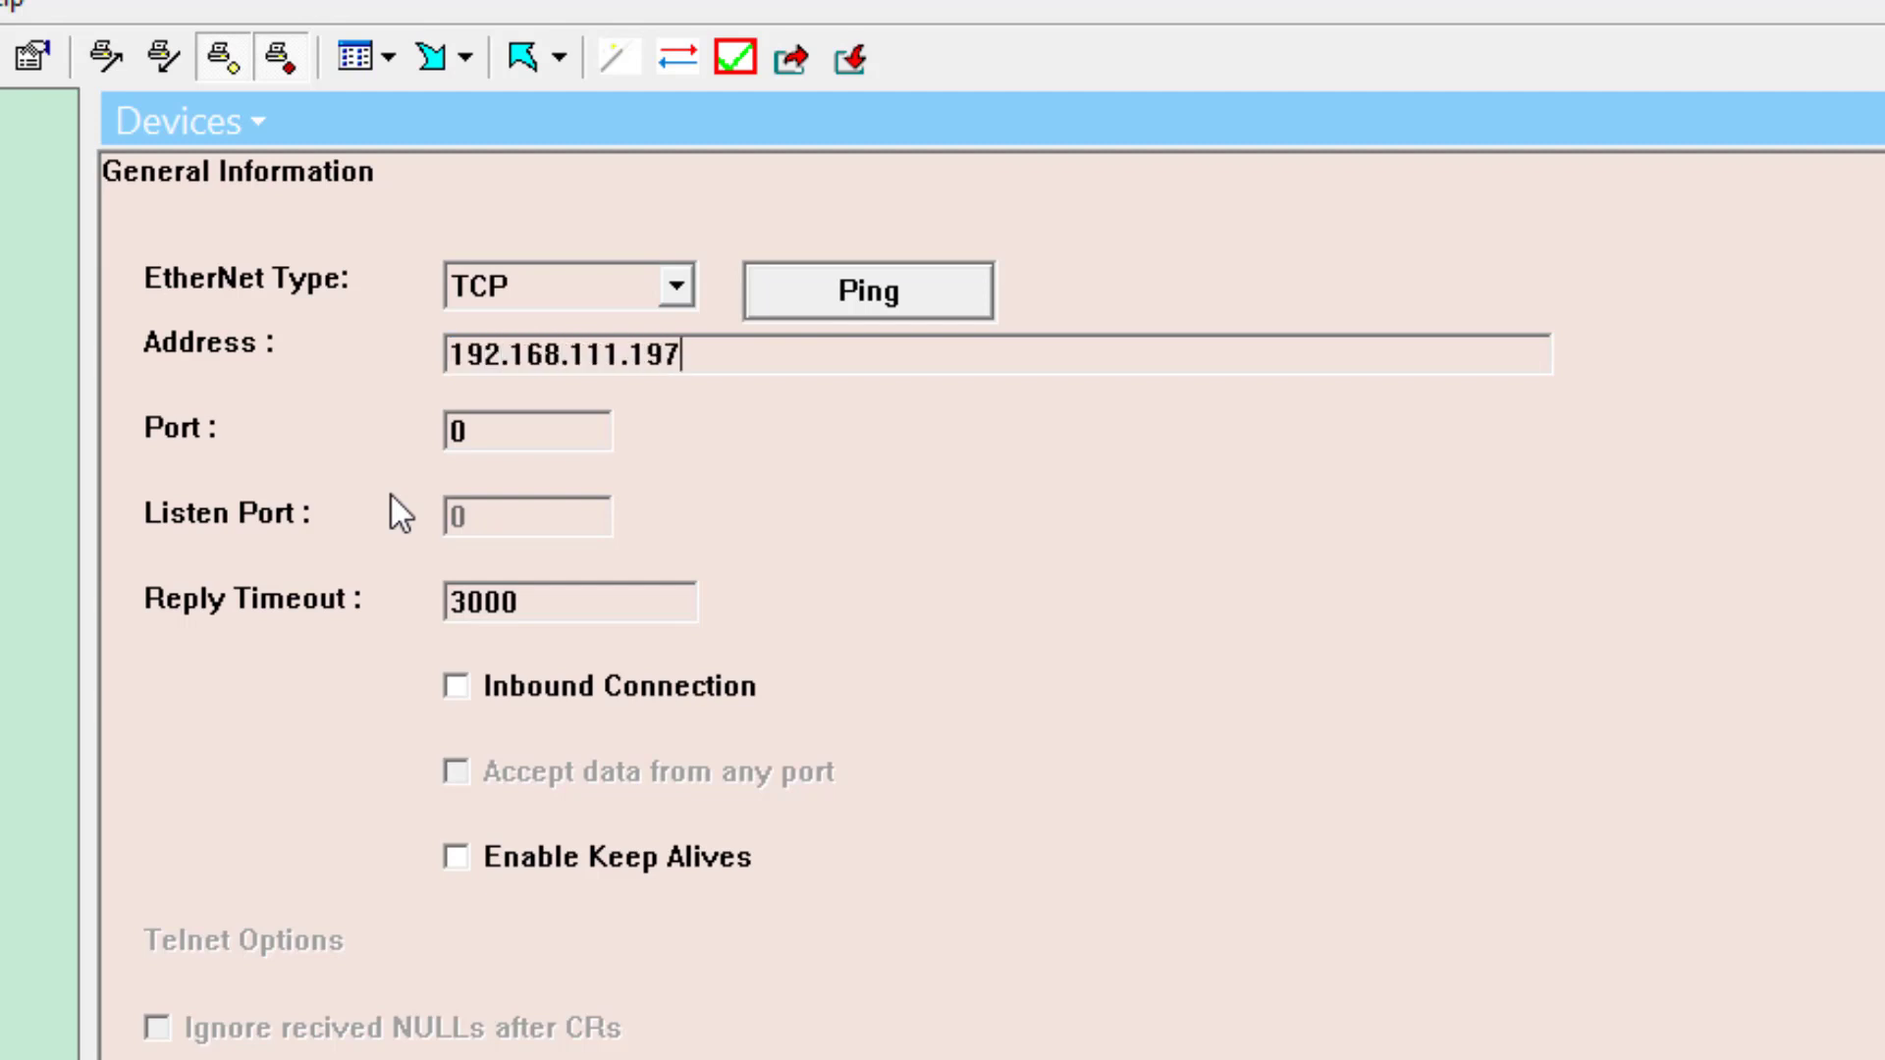
click(441, 439)
text(9764)
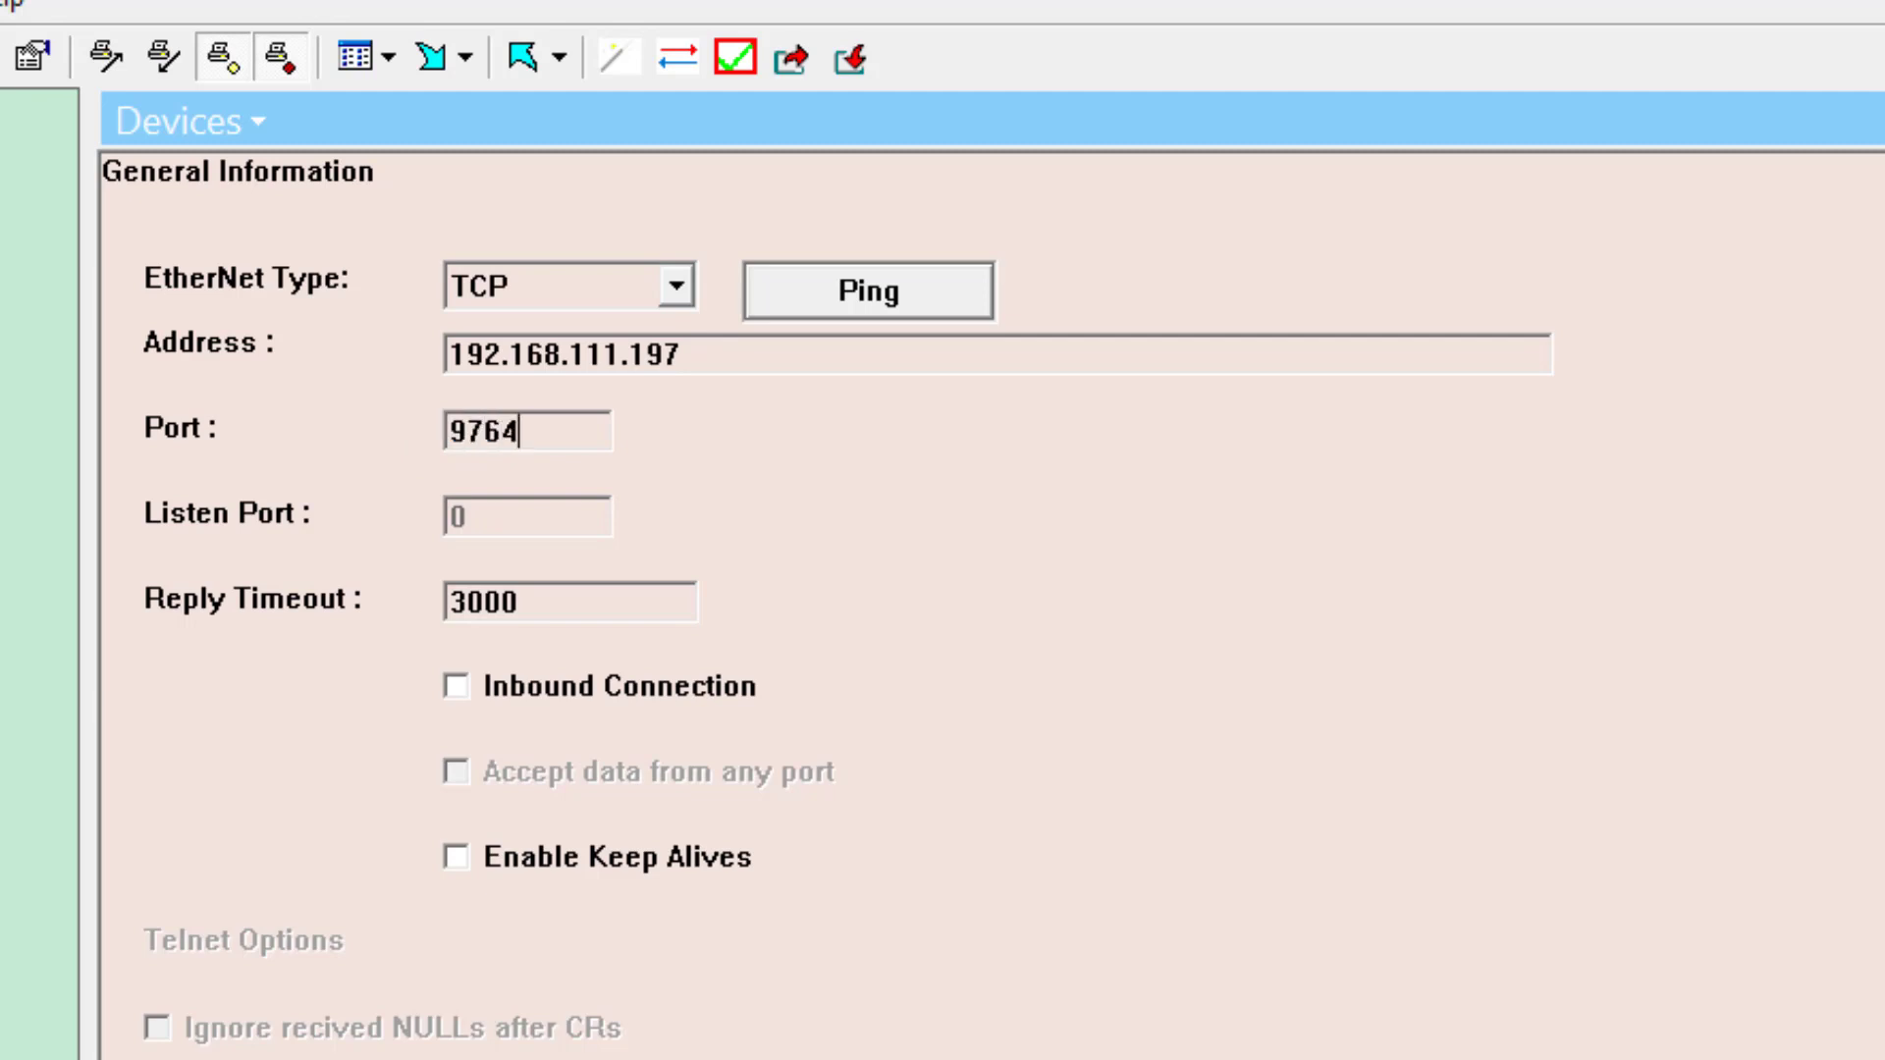
click(433, 992)
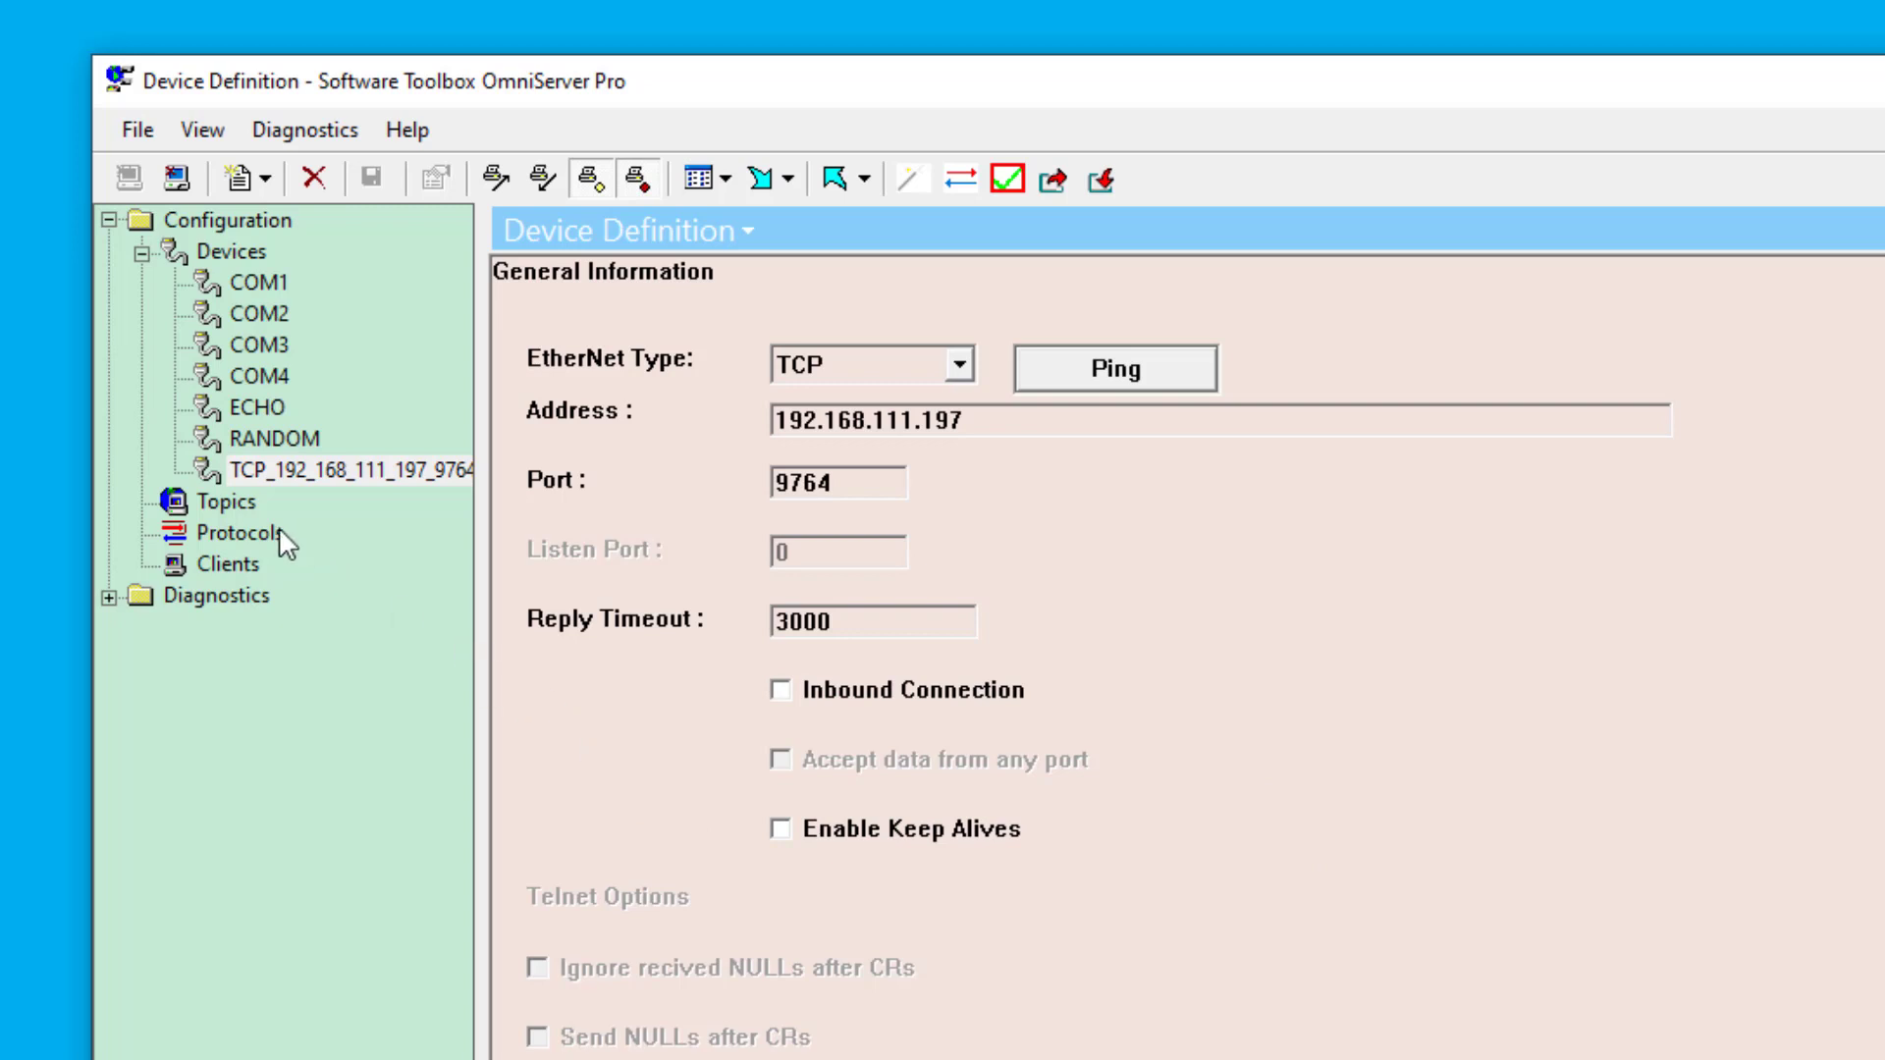
Create a new topic under Topics named TPI_Data.
click(227, 498)
right_click(875, 505)
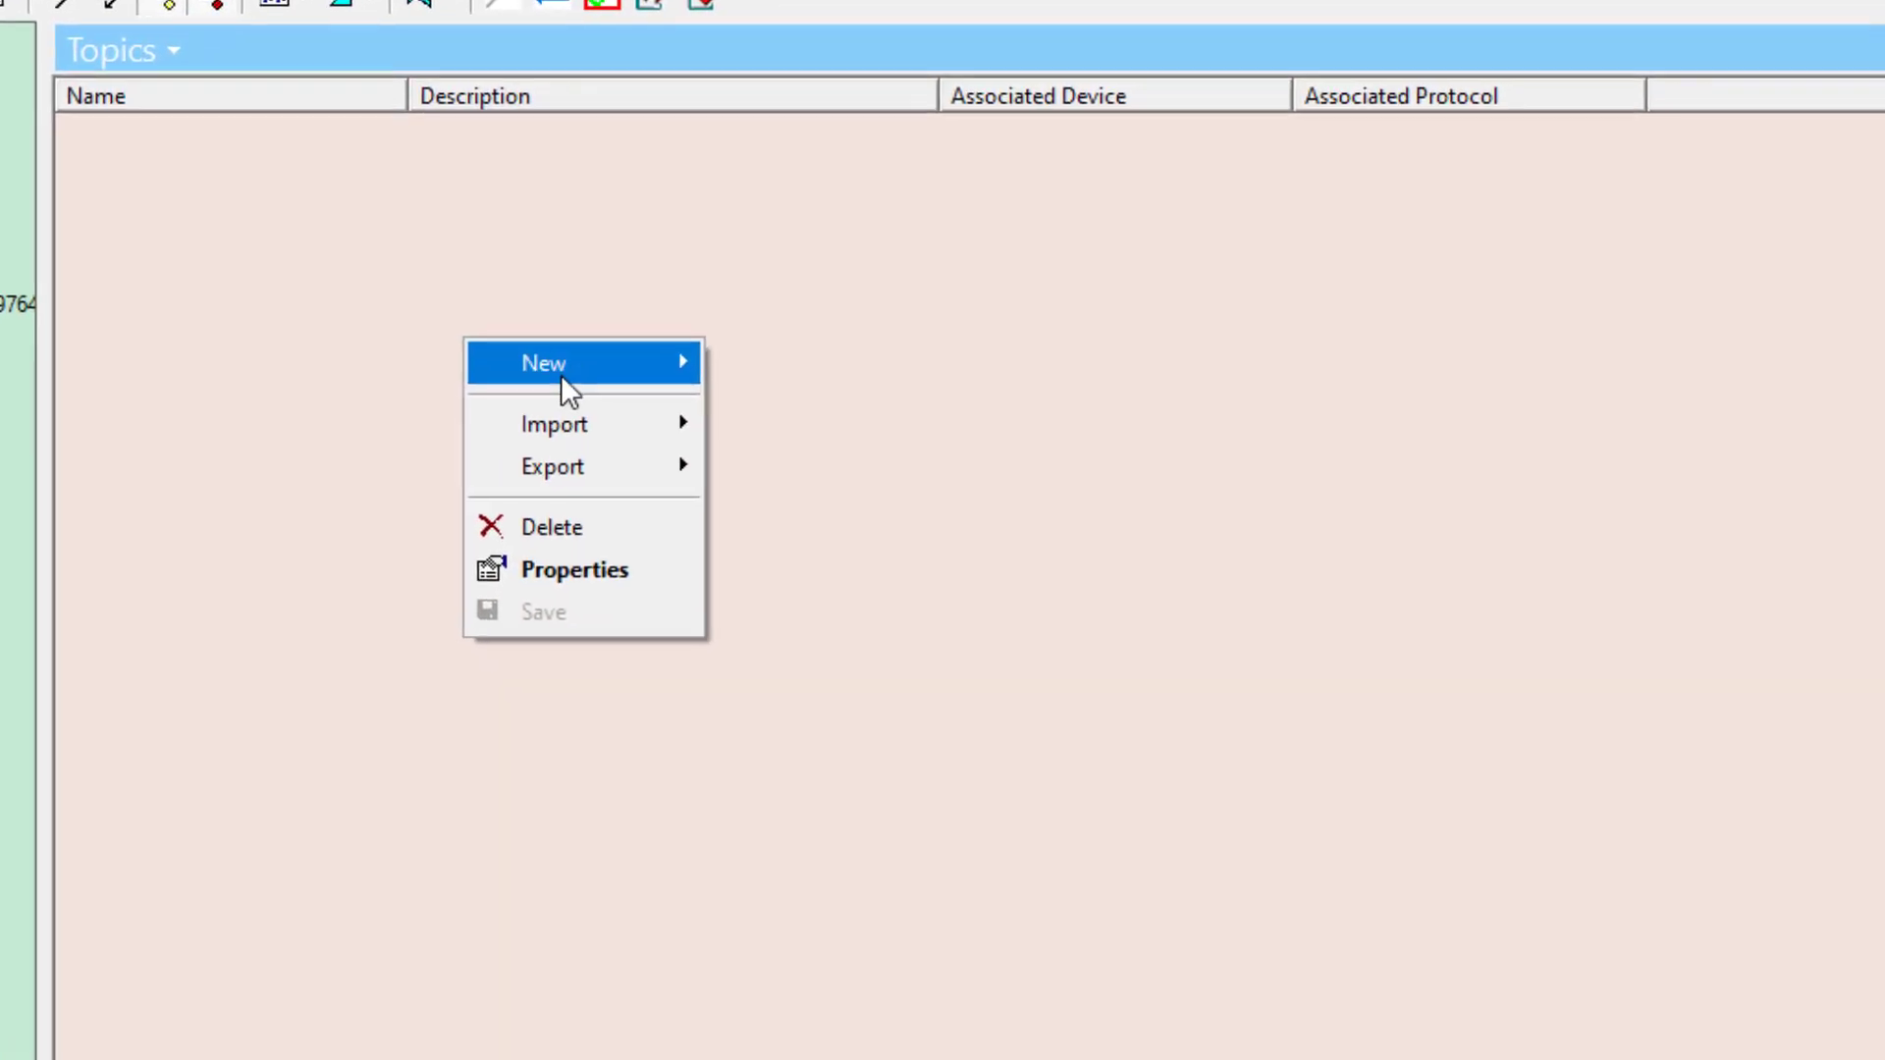
mouse_move(564, 378)
click(800, 369)
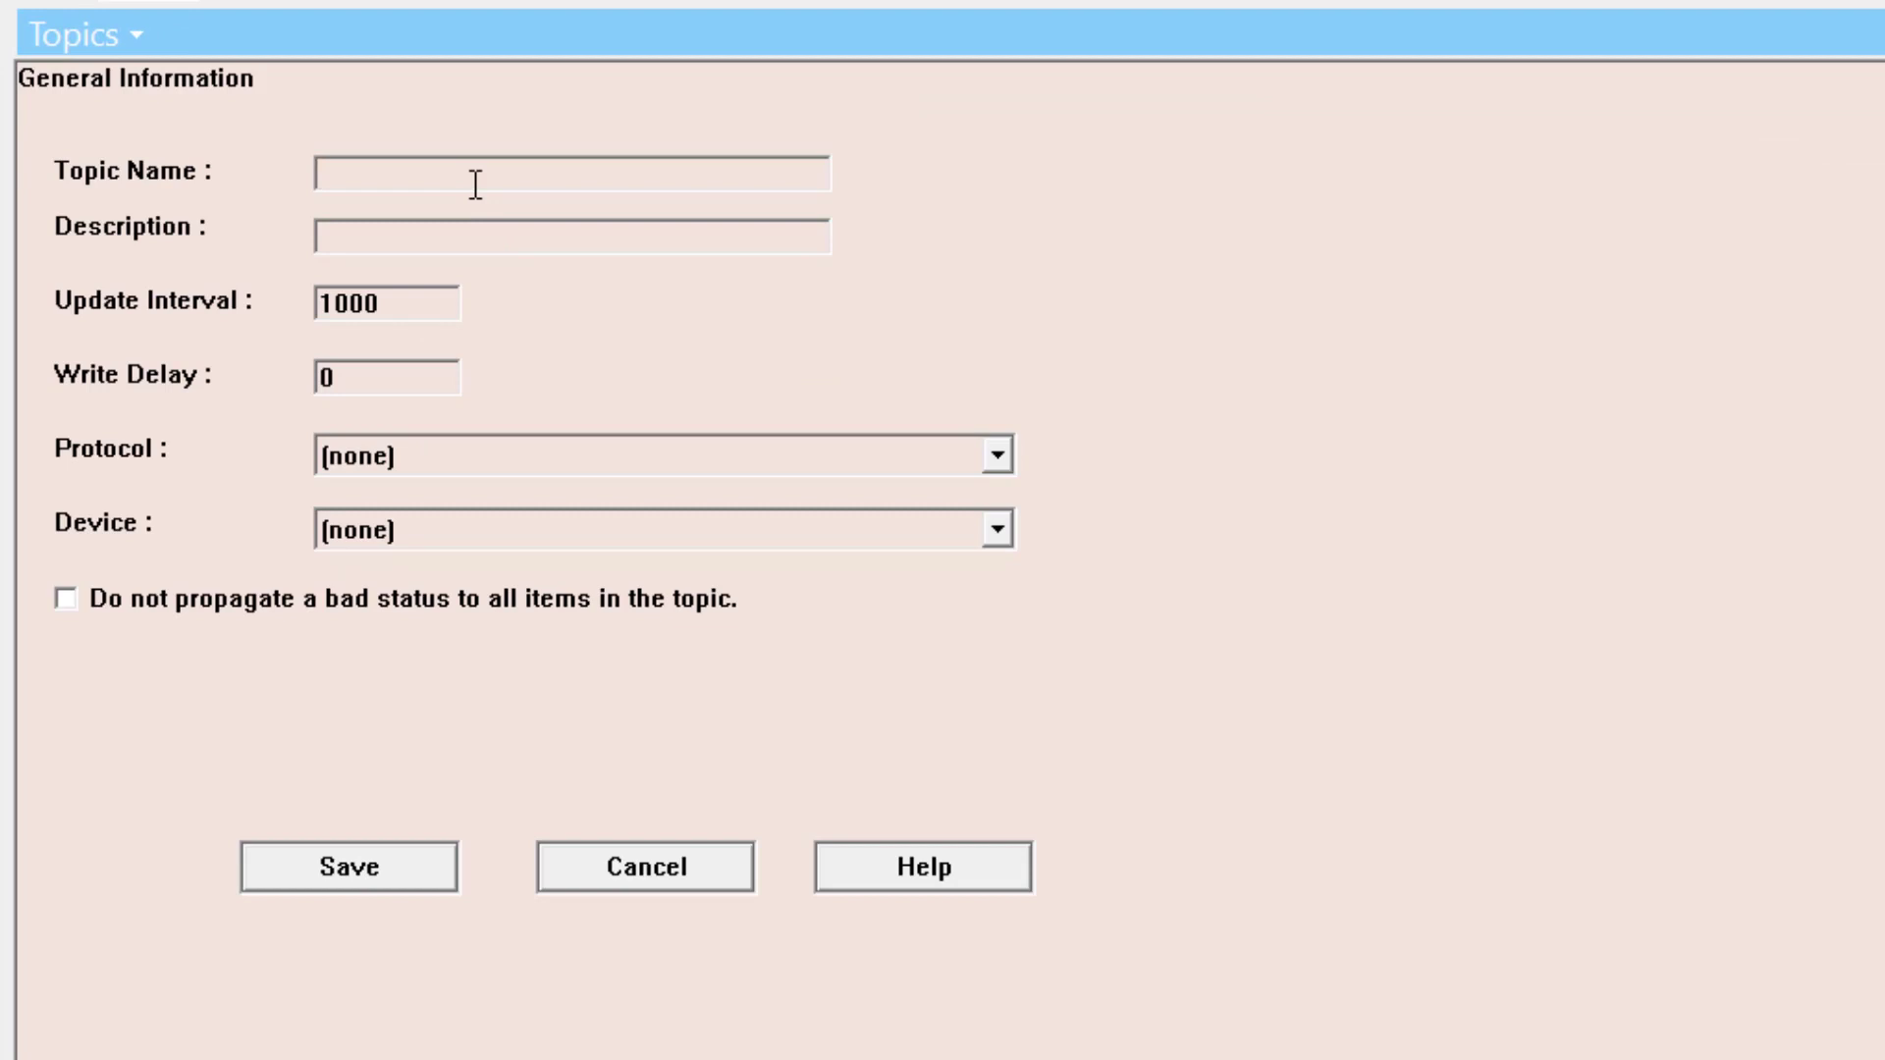
text(TPI_Data)
Assign TPI_9034_PROTOCOL and device TCP_192_168_111_197_9764 to the topic and save it.
click(621, 450)
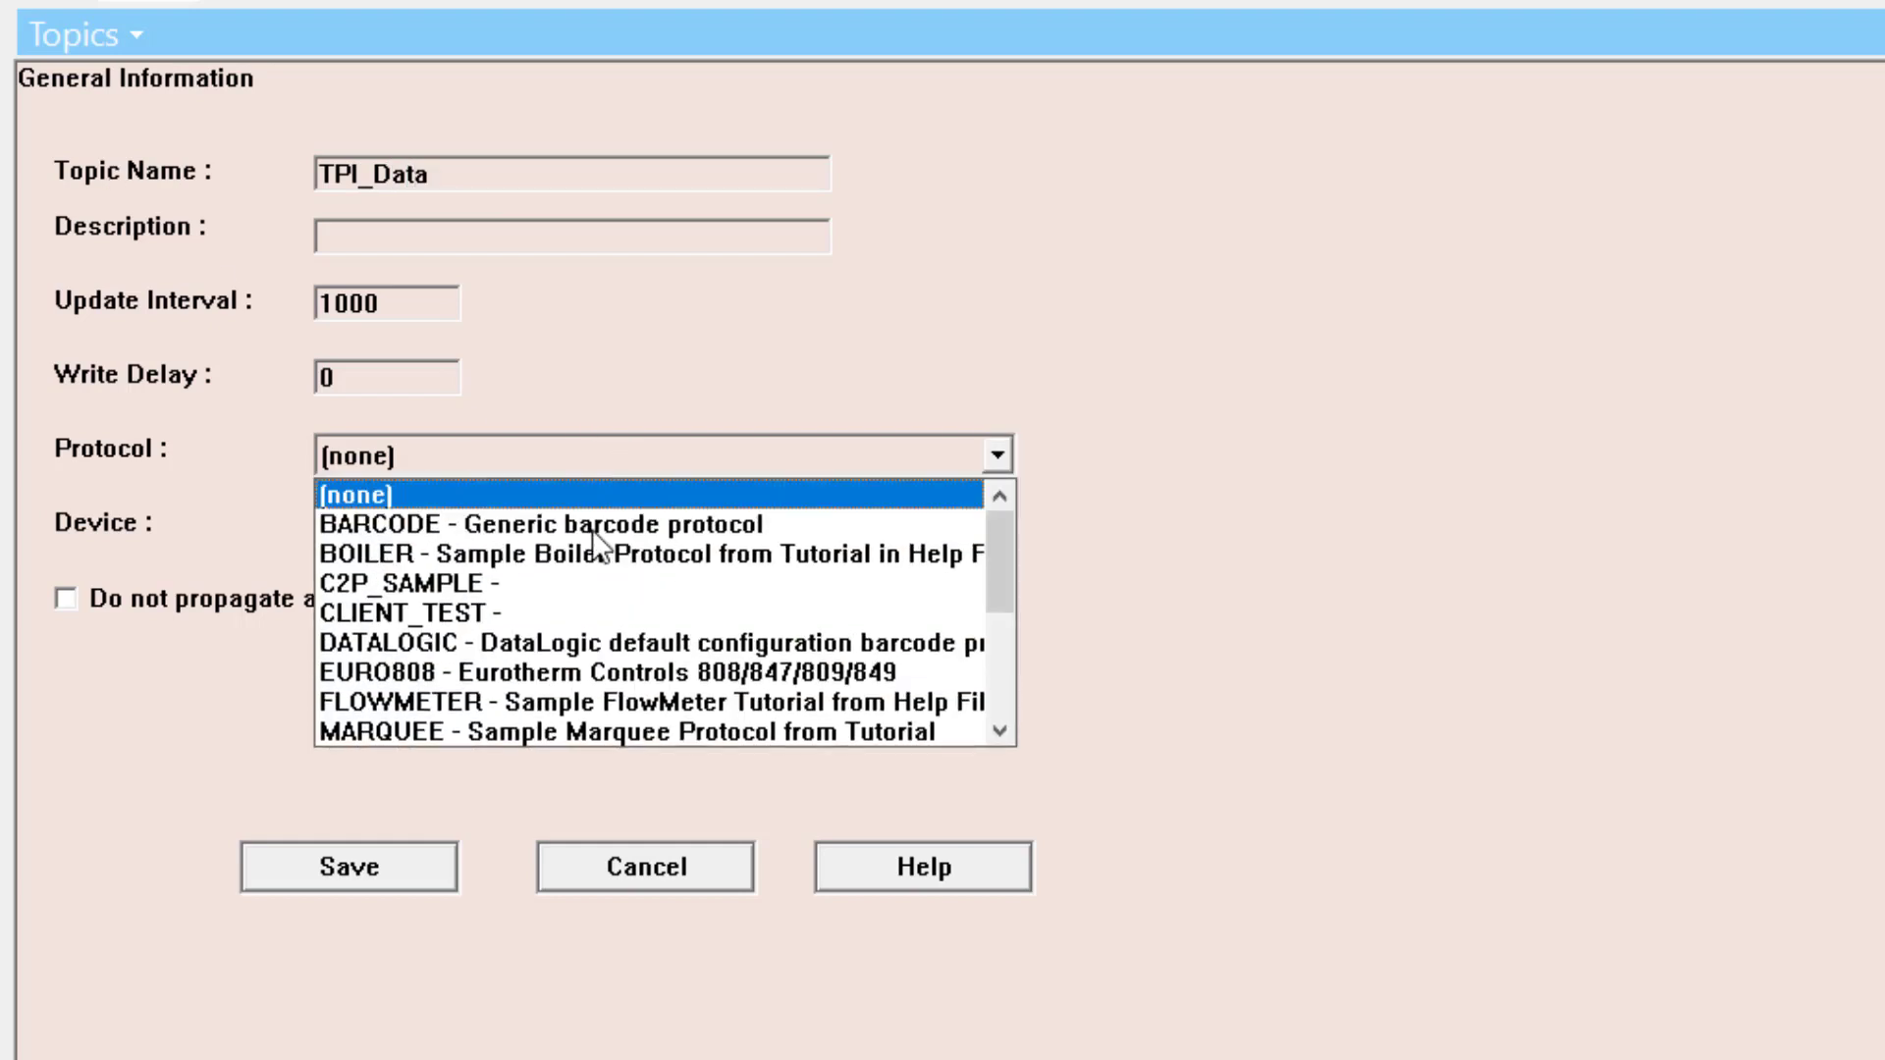
scroll(599, 550, down, 3)
scroll(596, 550, down, 1)
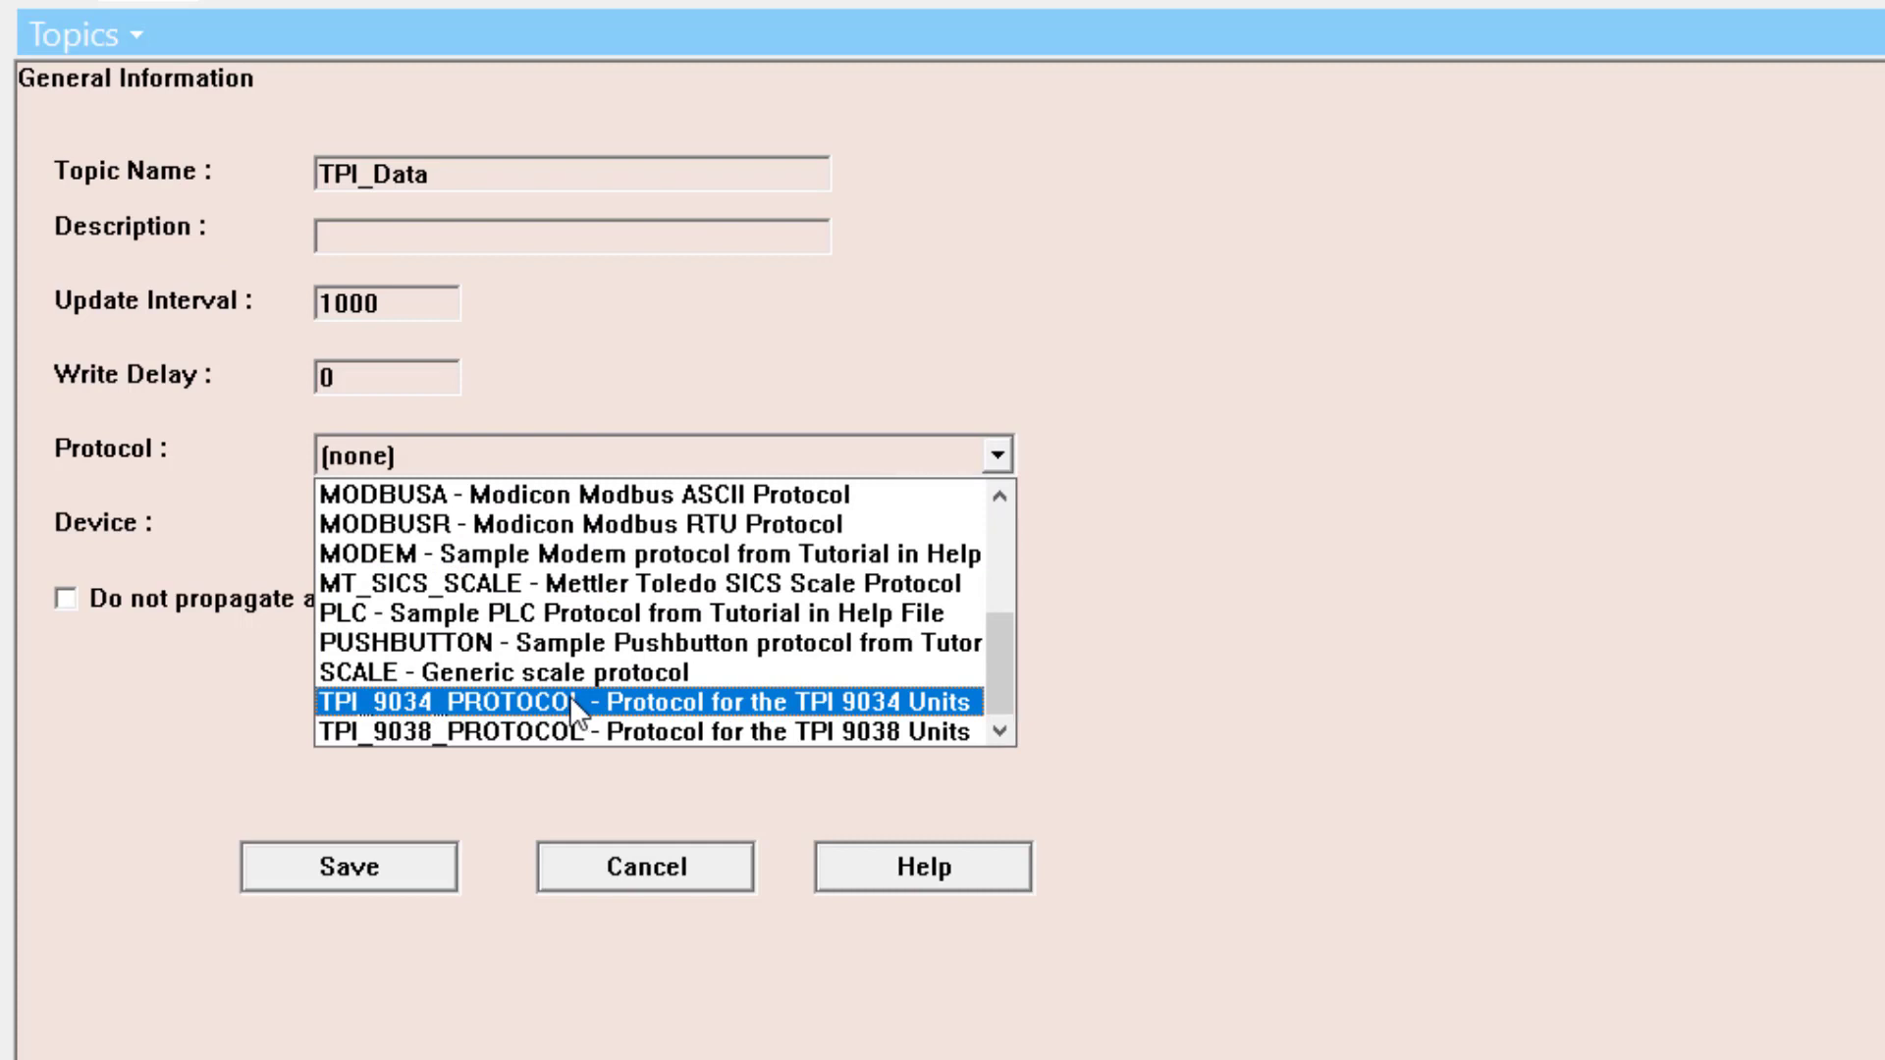
click(570, 695)
click(991, 538)
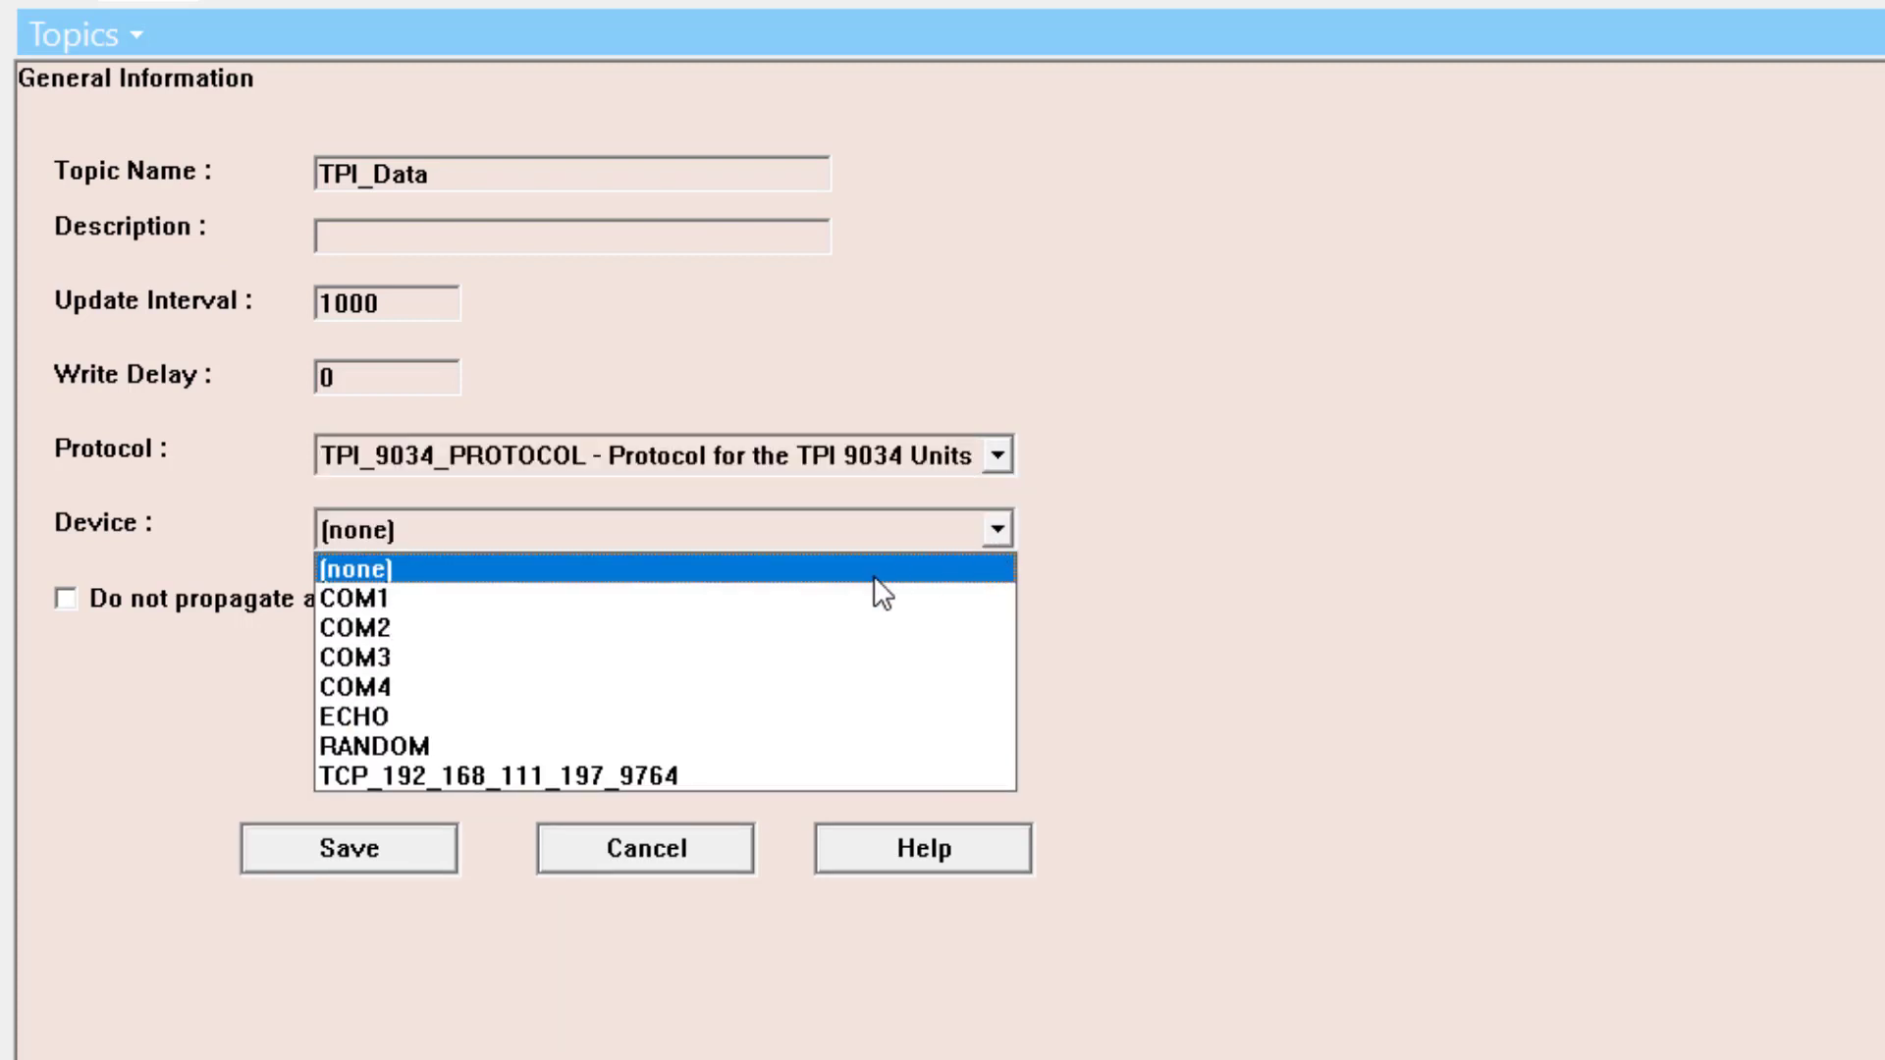
click(643, 779)
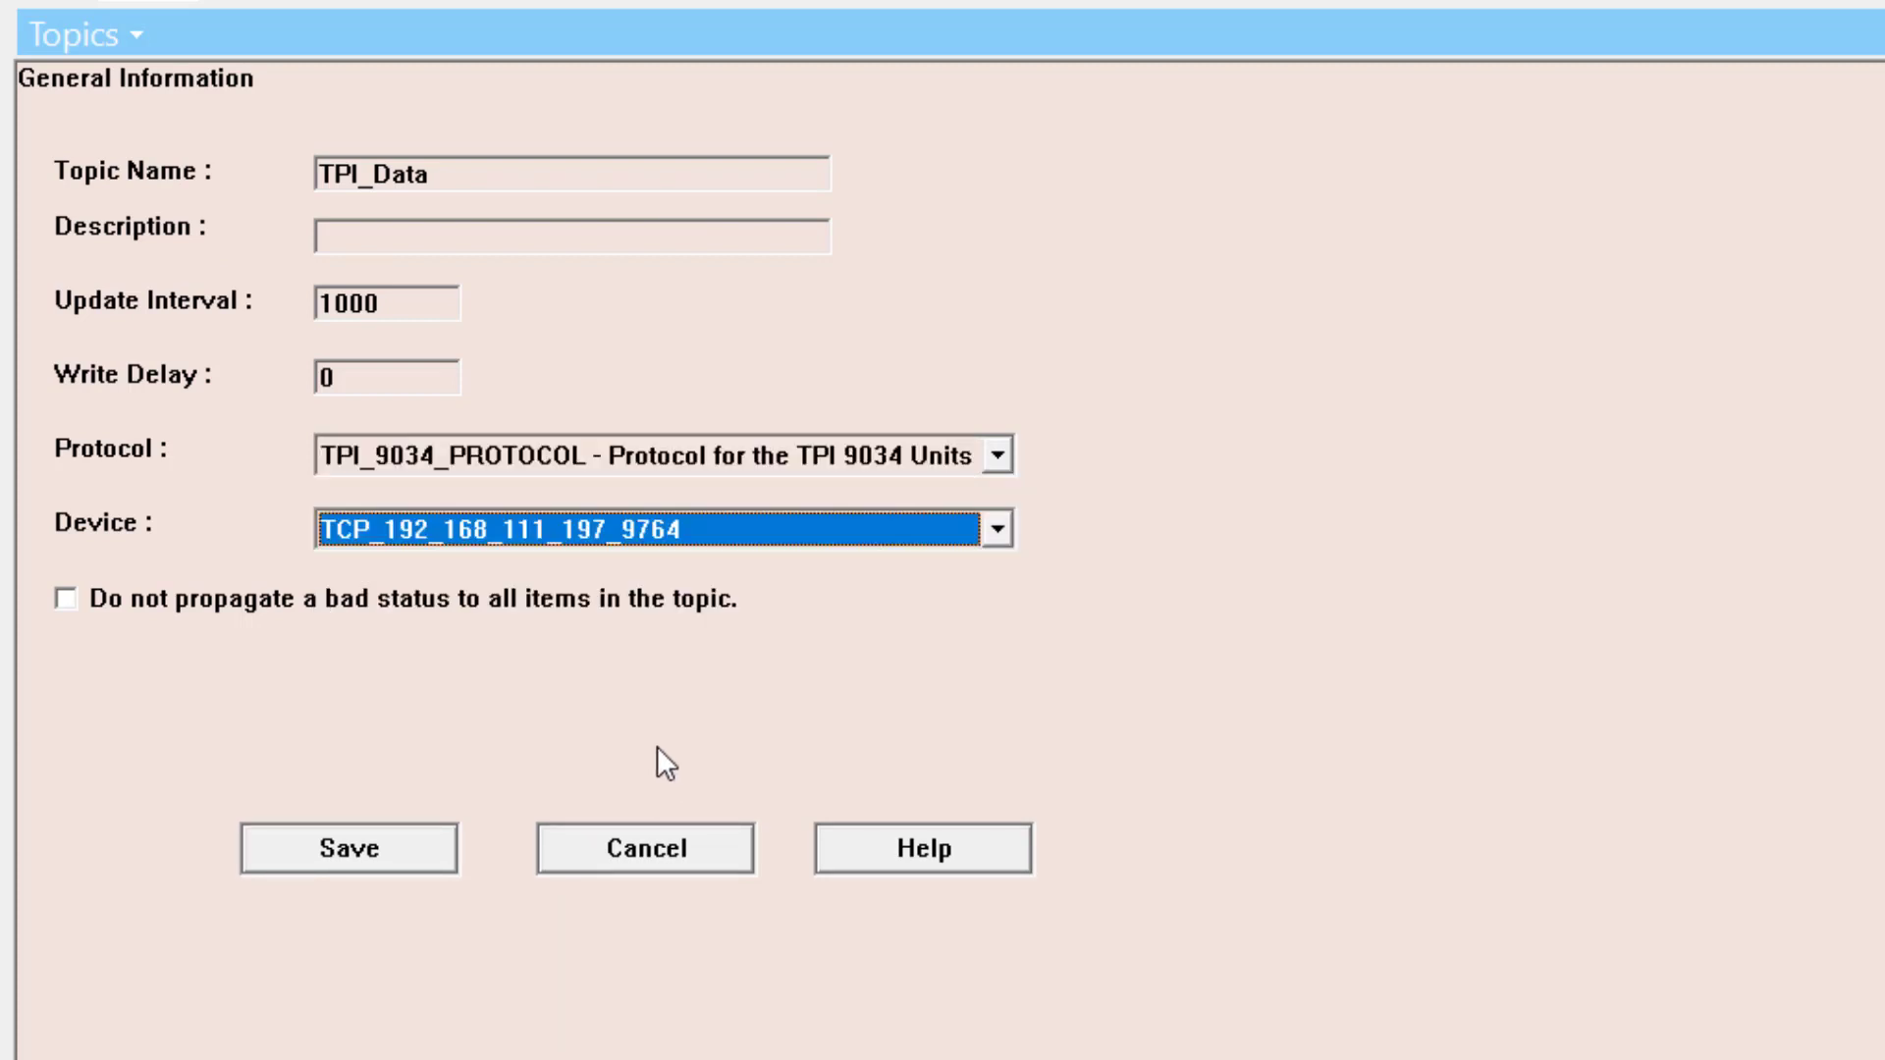
click(367, 855)
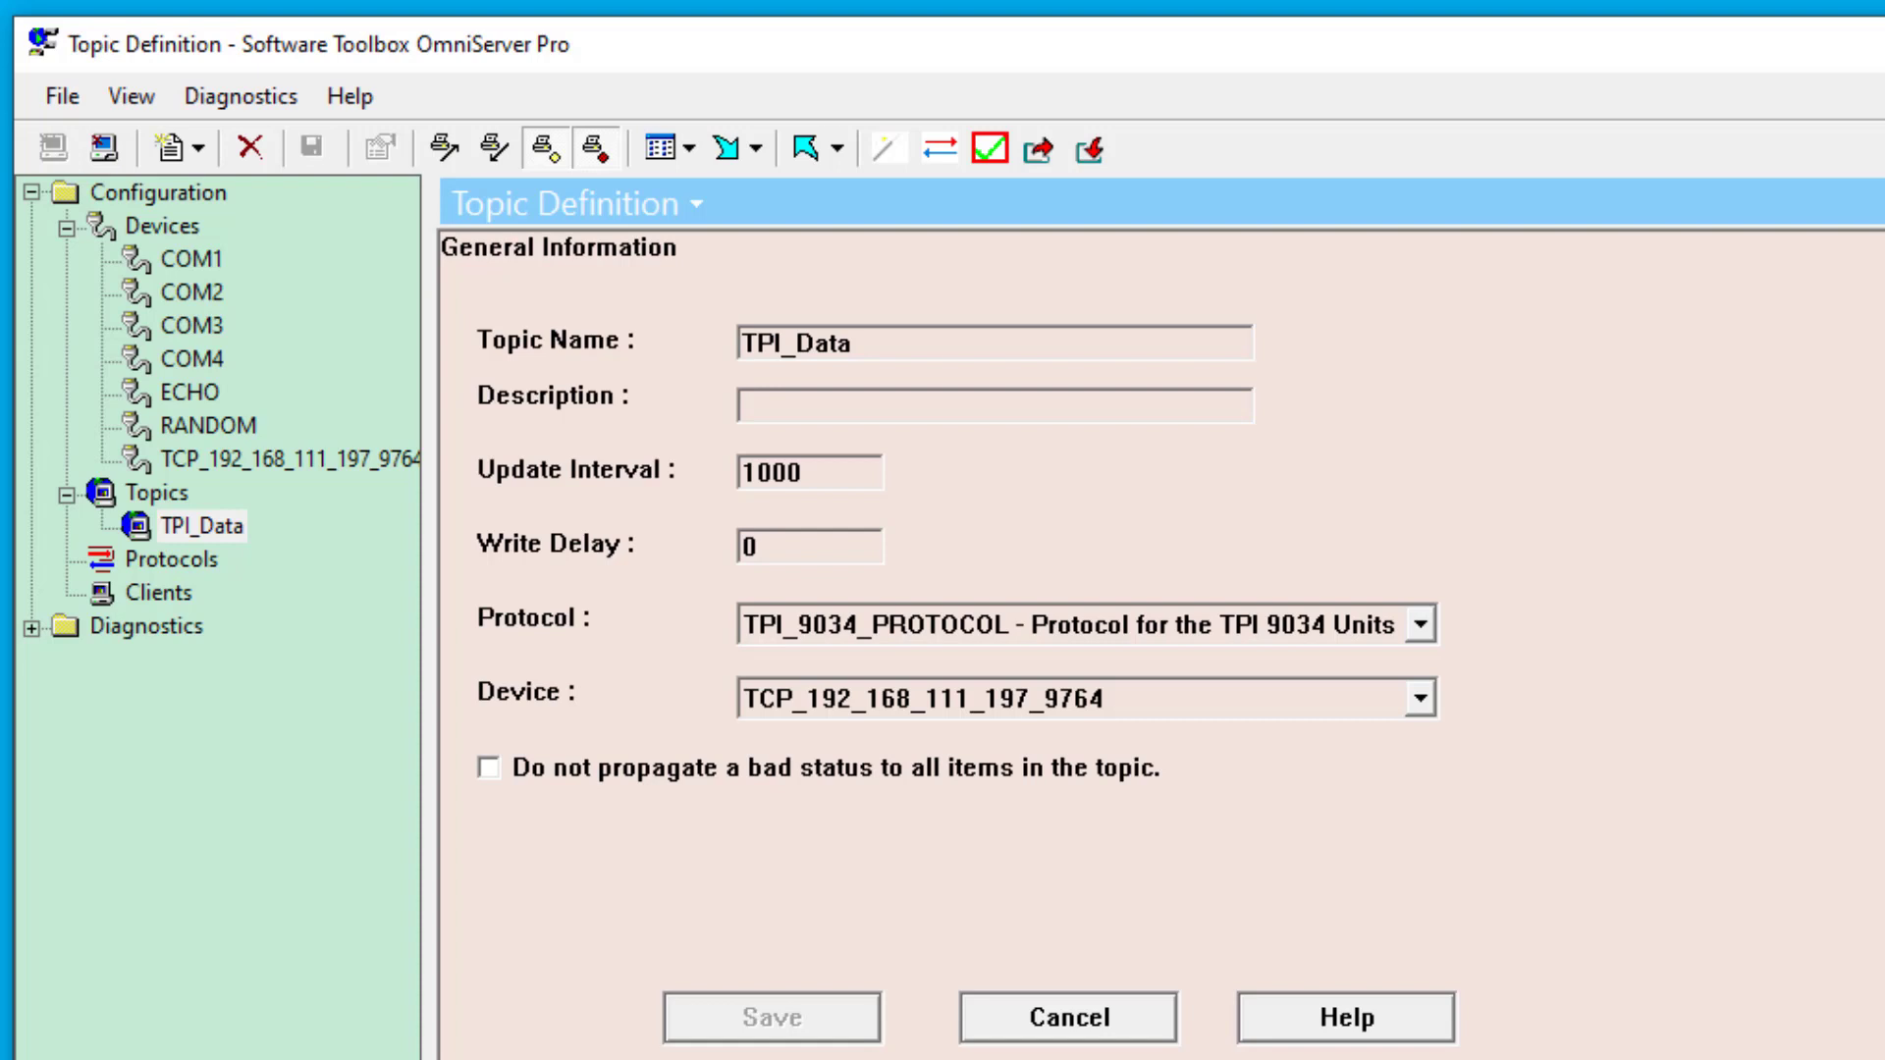
click(187, 572)
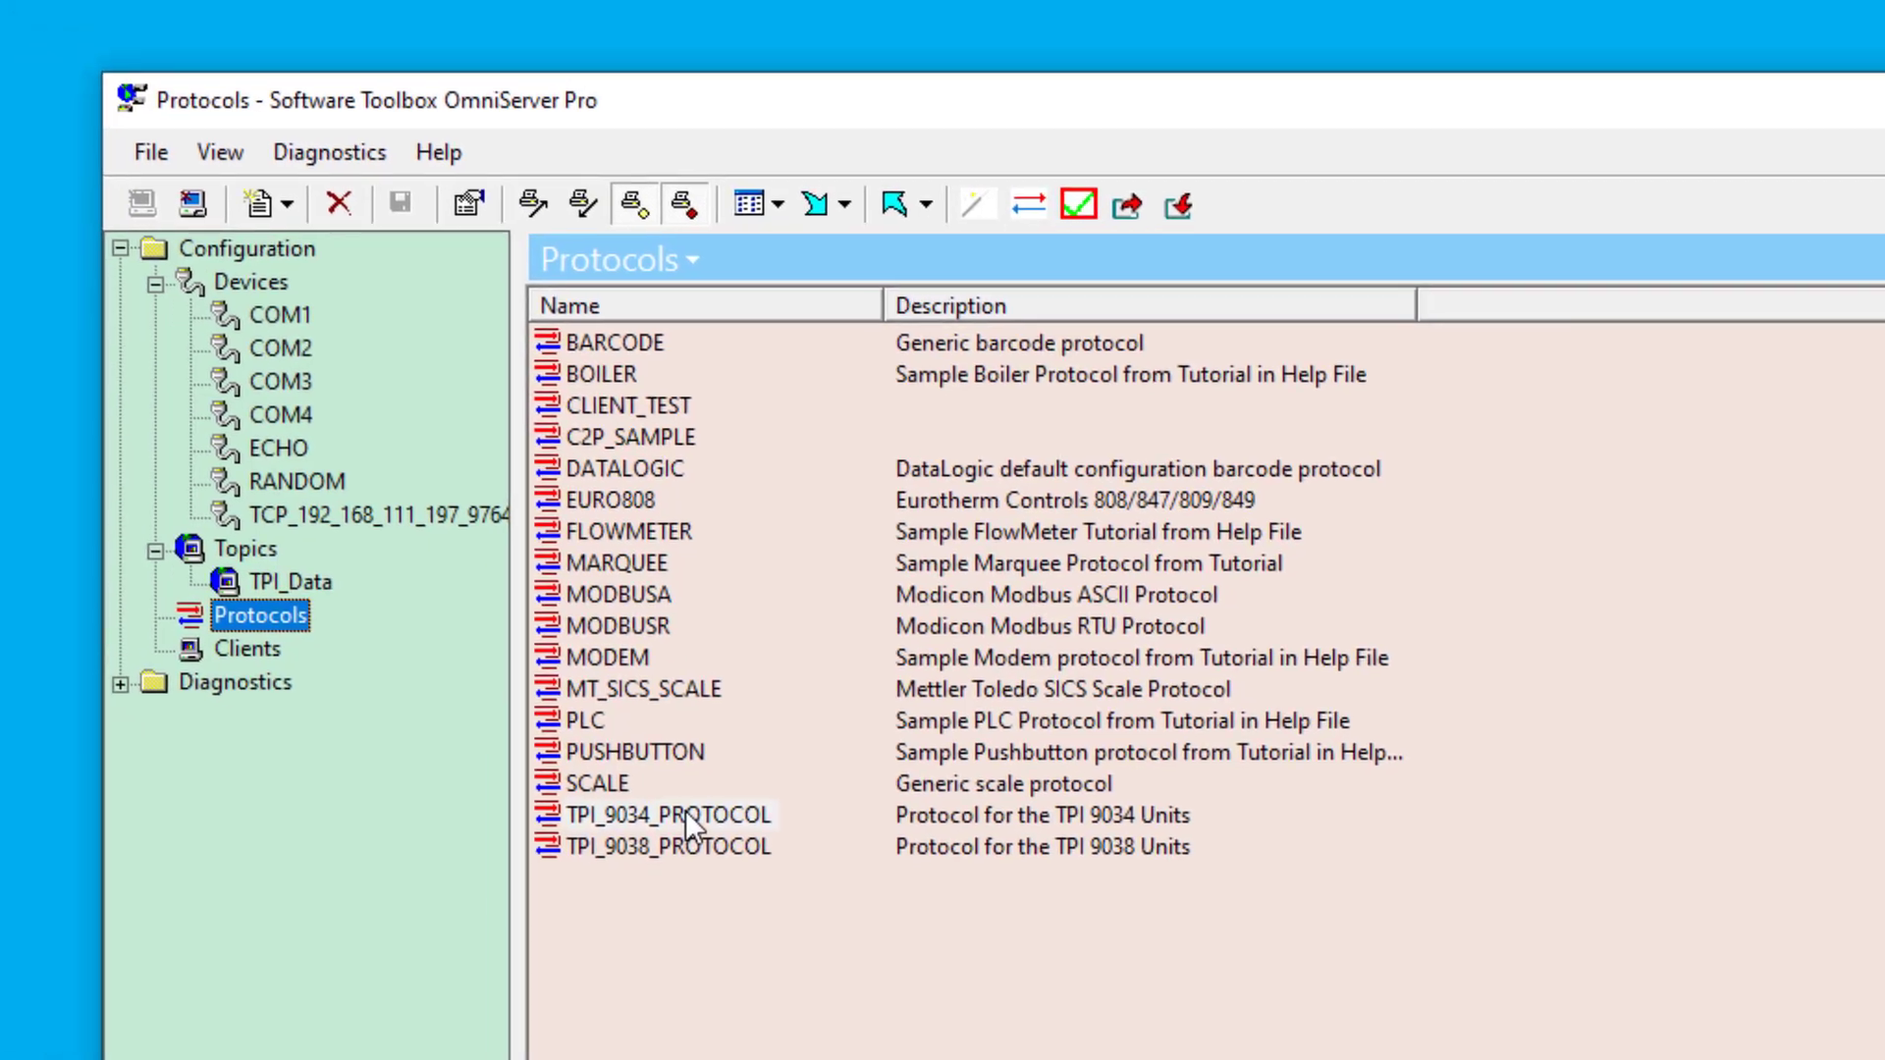
Open TPI_9034_PROTOCOL and scroll its Items list down to the TotalGValue entries.
double_click(590, 759)
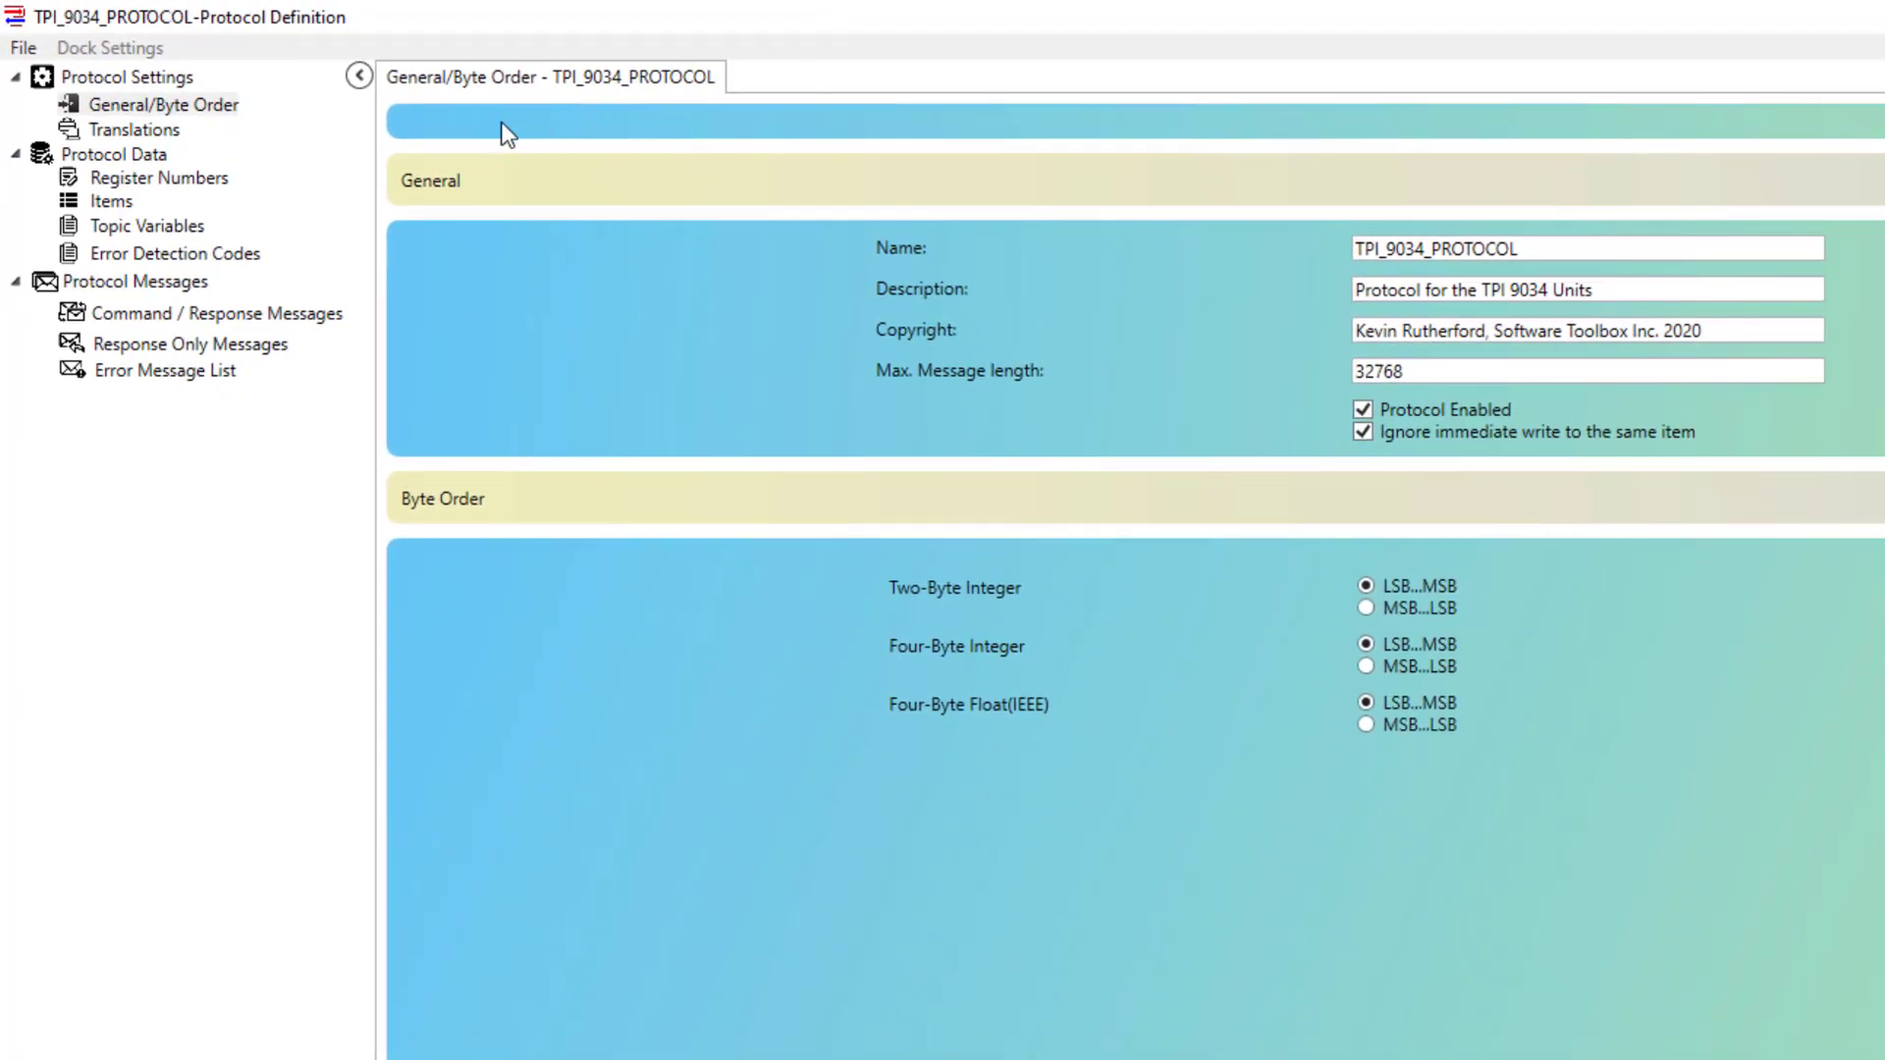
click(108, 201)
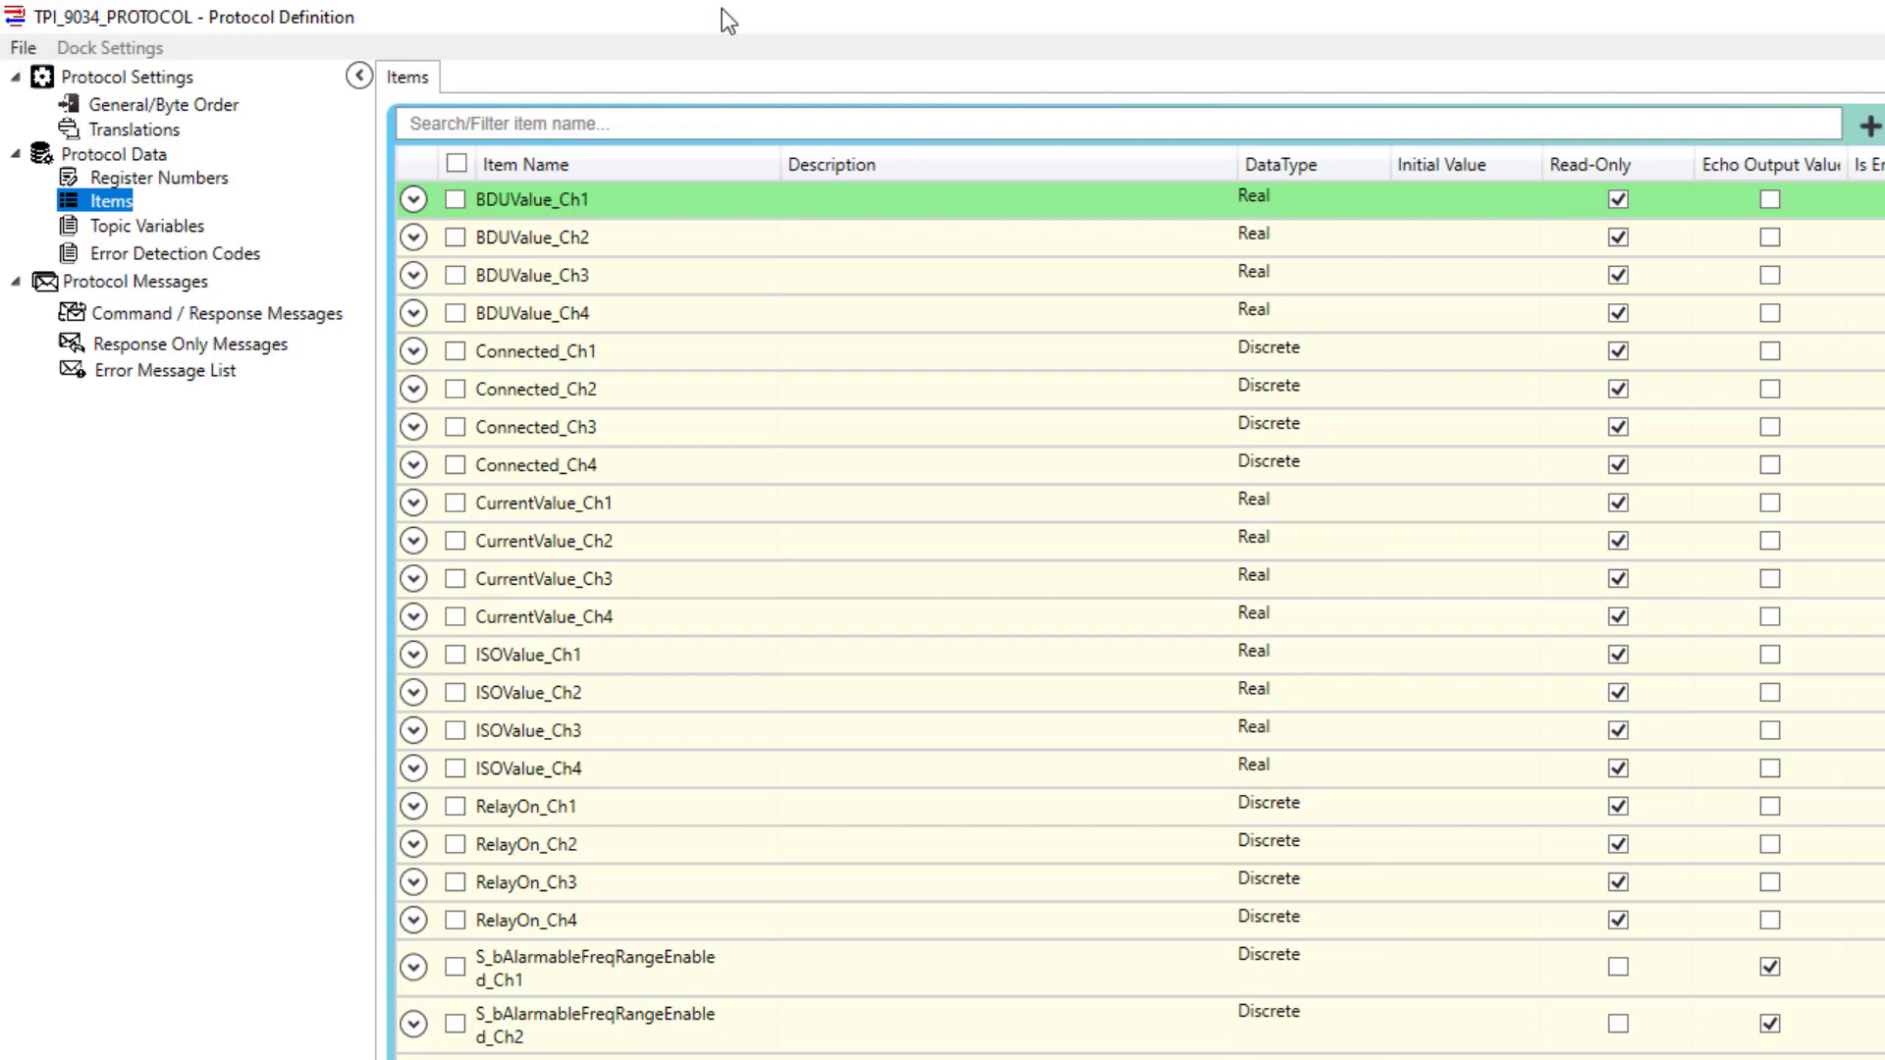
scroll(1224, 513, down, 12)
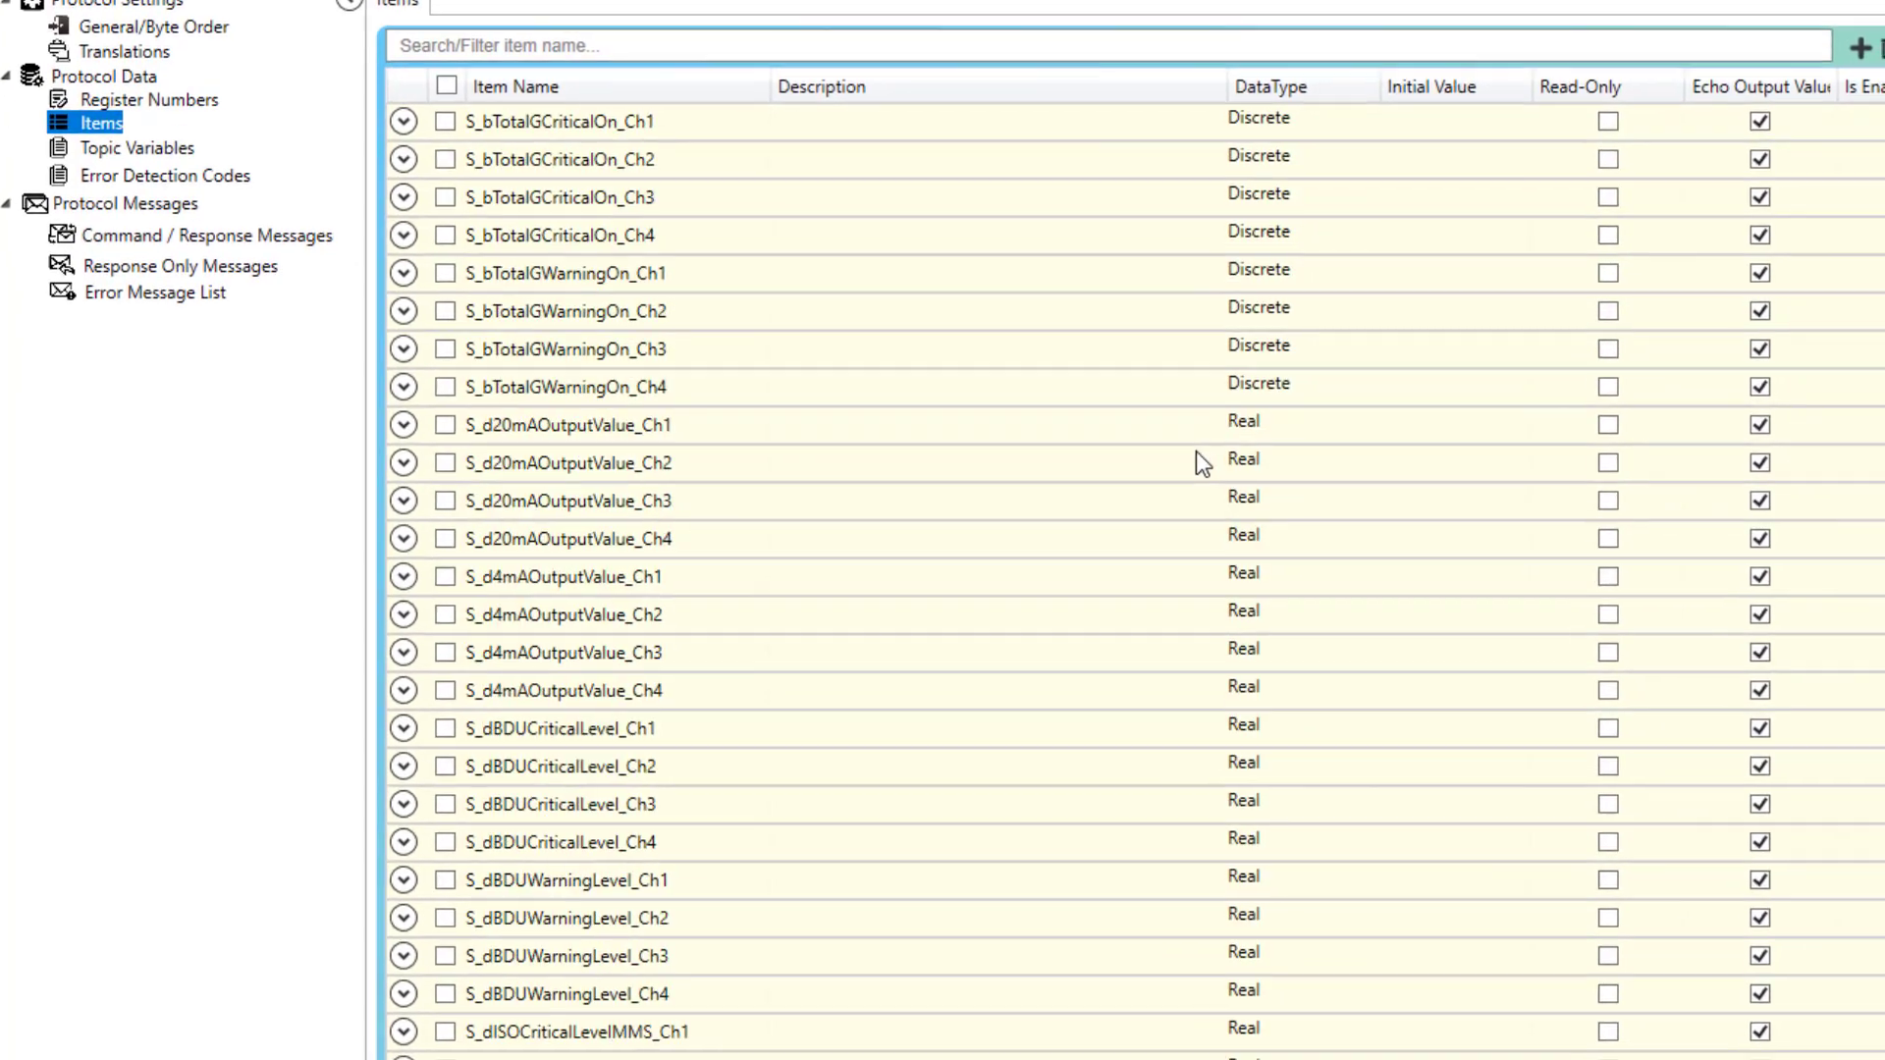
scroll(1195, 451, down, 10)
scroll(1149, 98, down, 7)
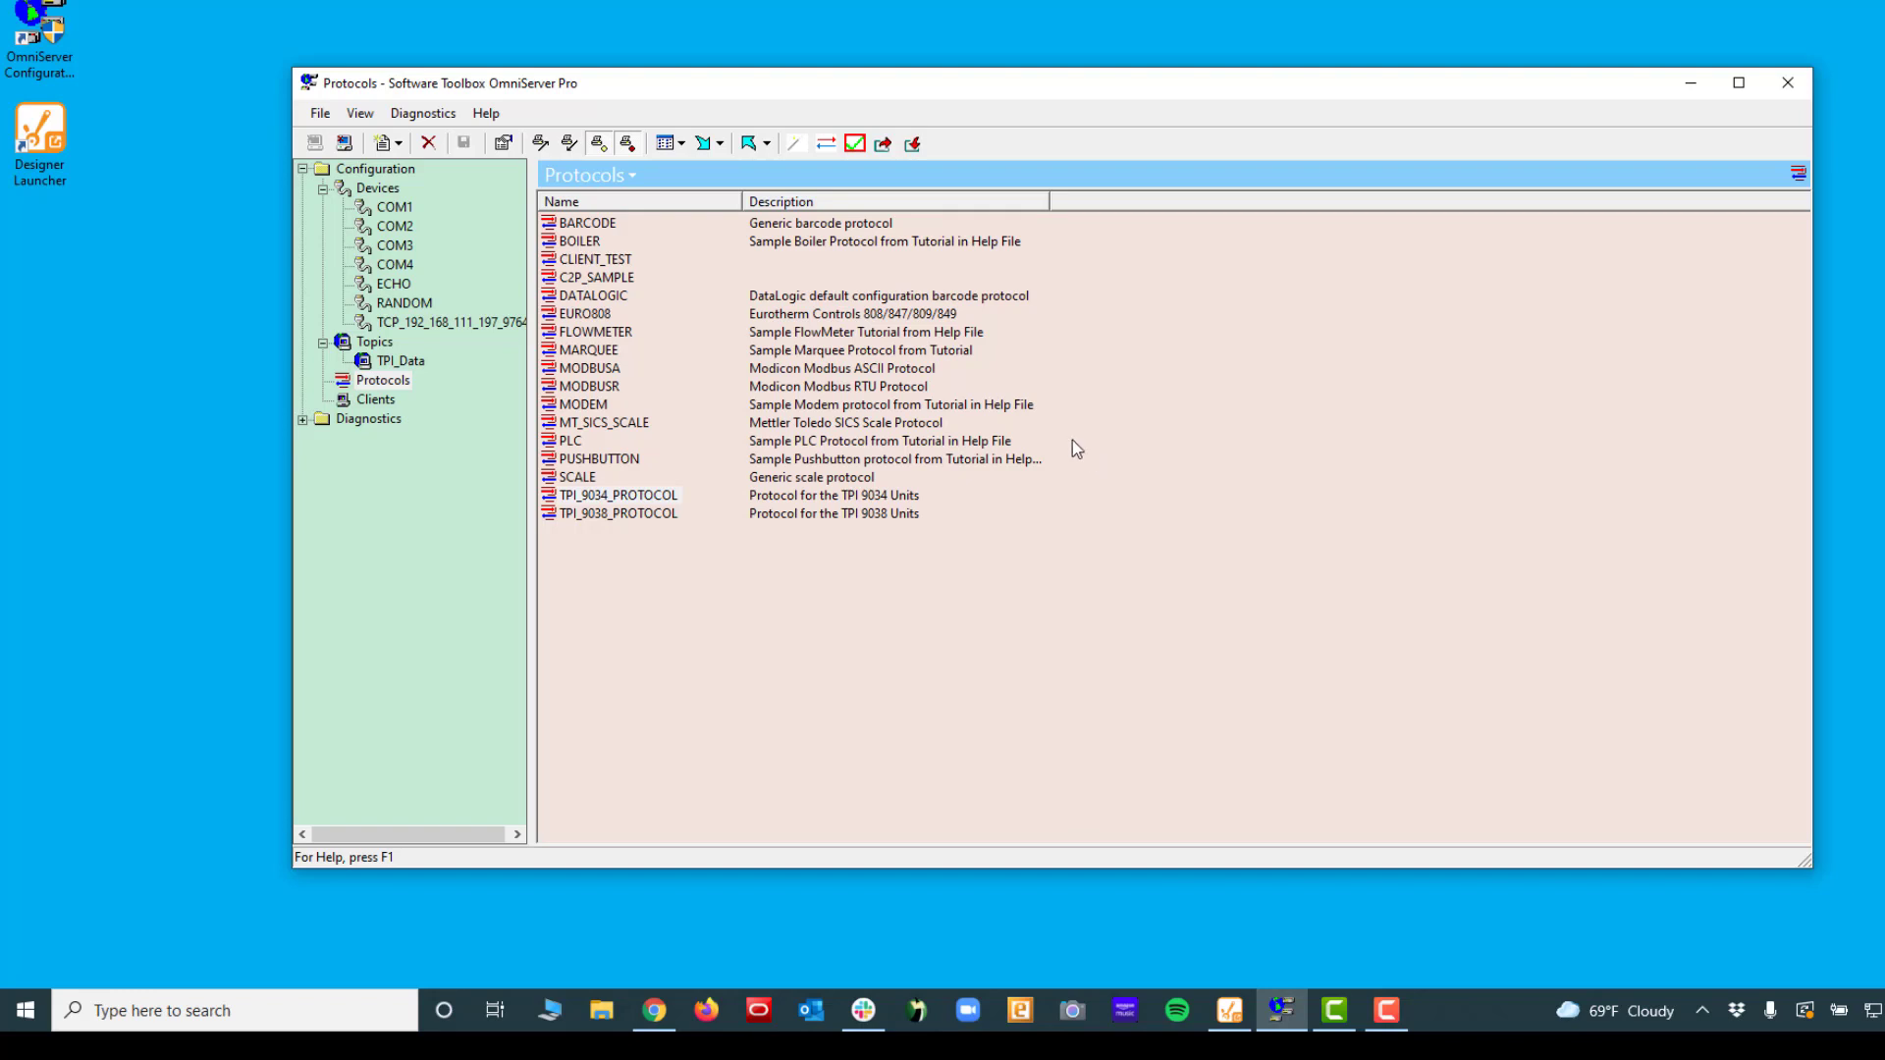
Open the OPC UA client configuration and select endpoint opc.tcp://SWTB-LT-041:27730.
click(376, 400)
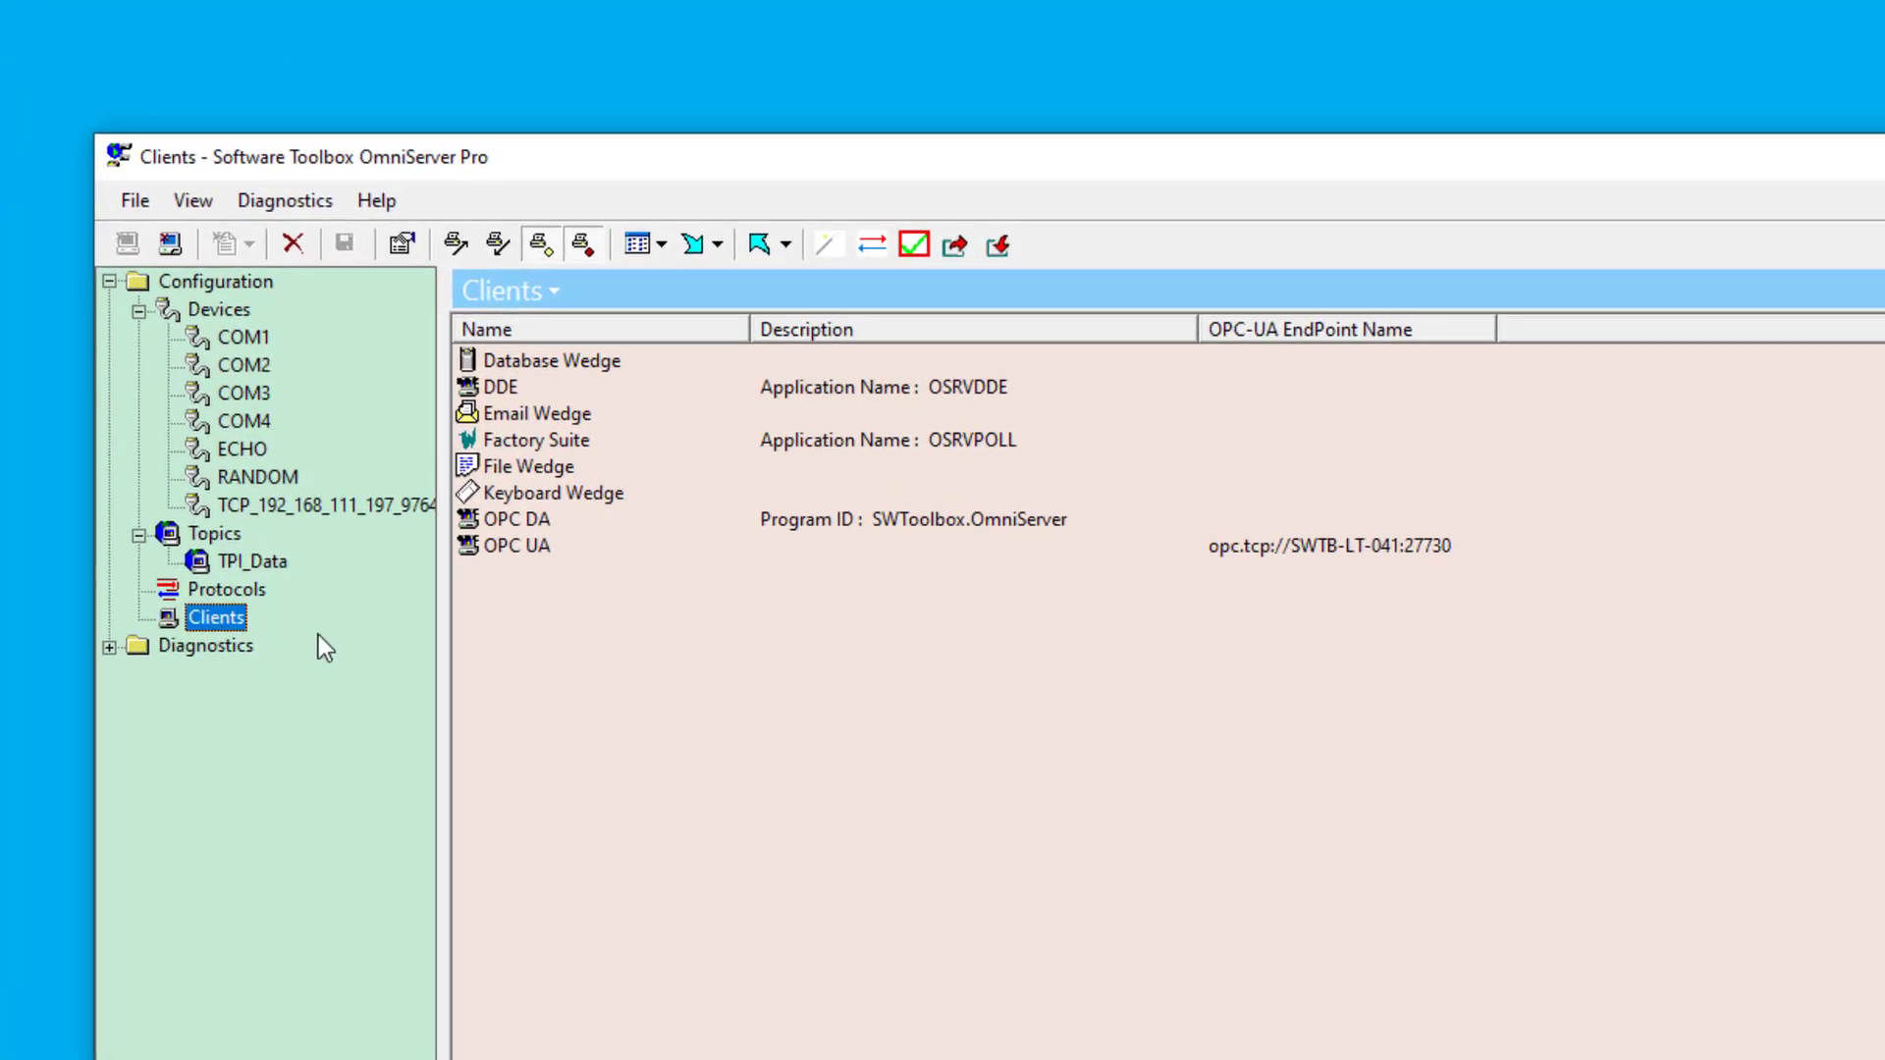
double_click(512, 546)
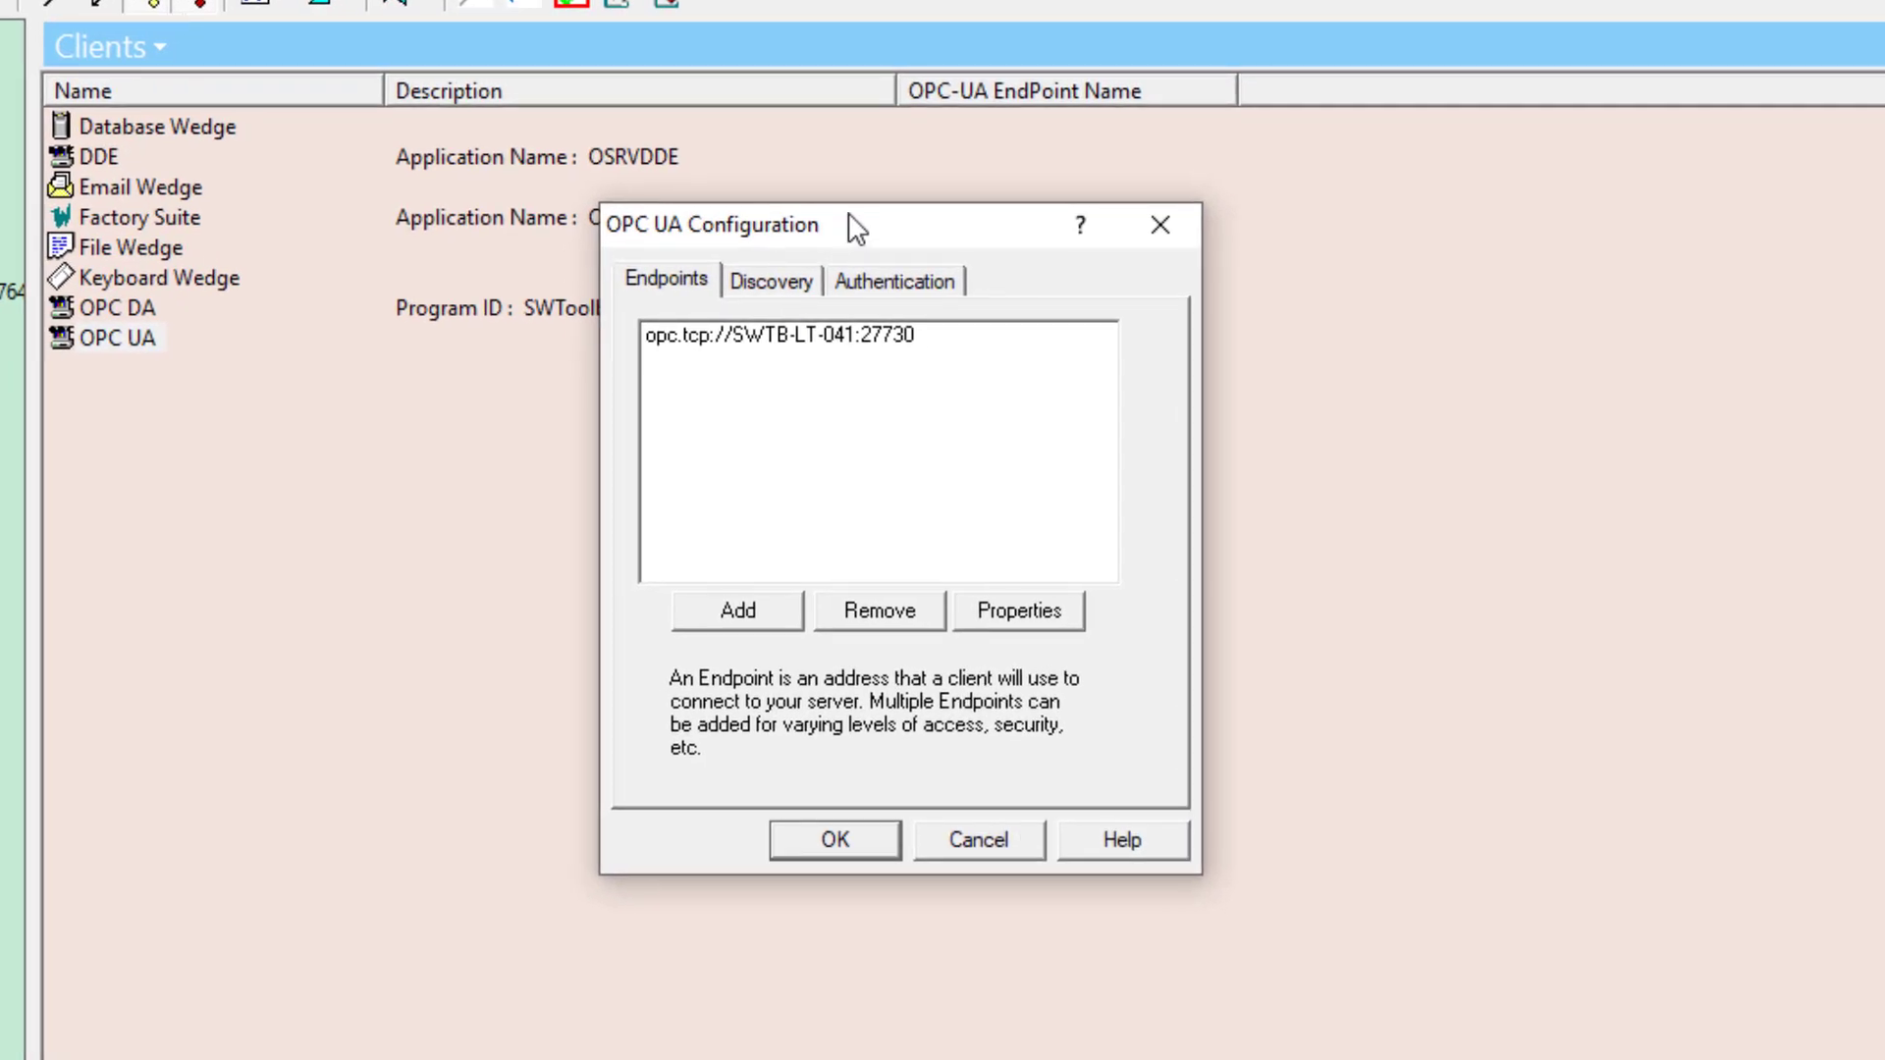
click(772, 337)
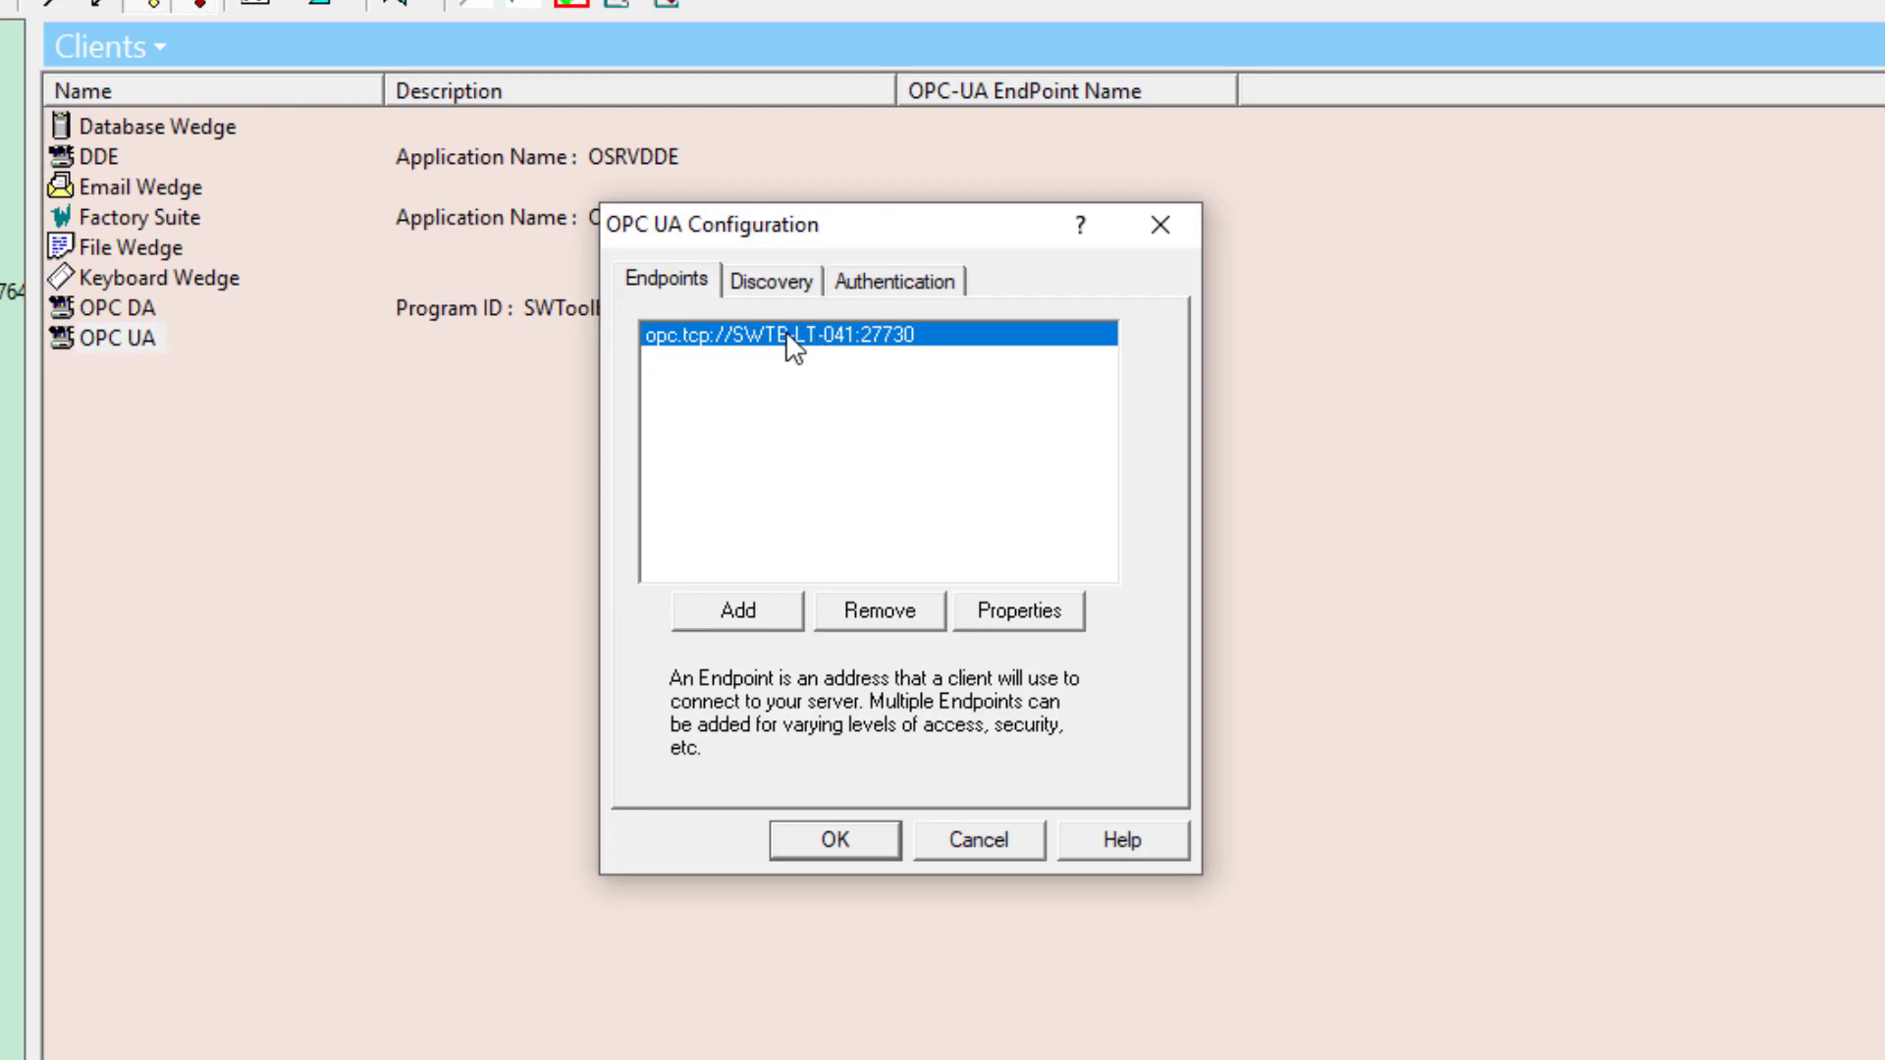
Open the endpoint properties, keep hostname Default, and view its MyCertificate.der certificate settings.
double_click(794, 338)
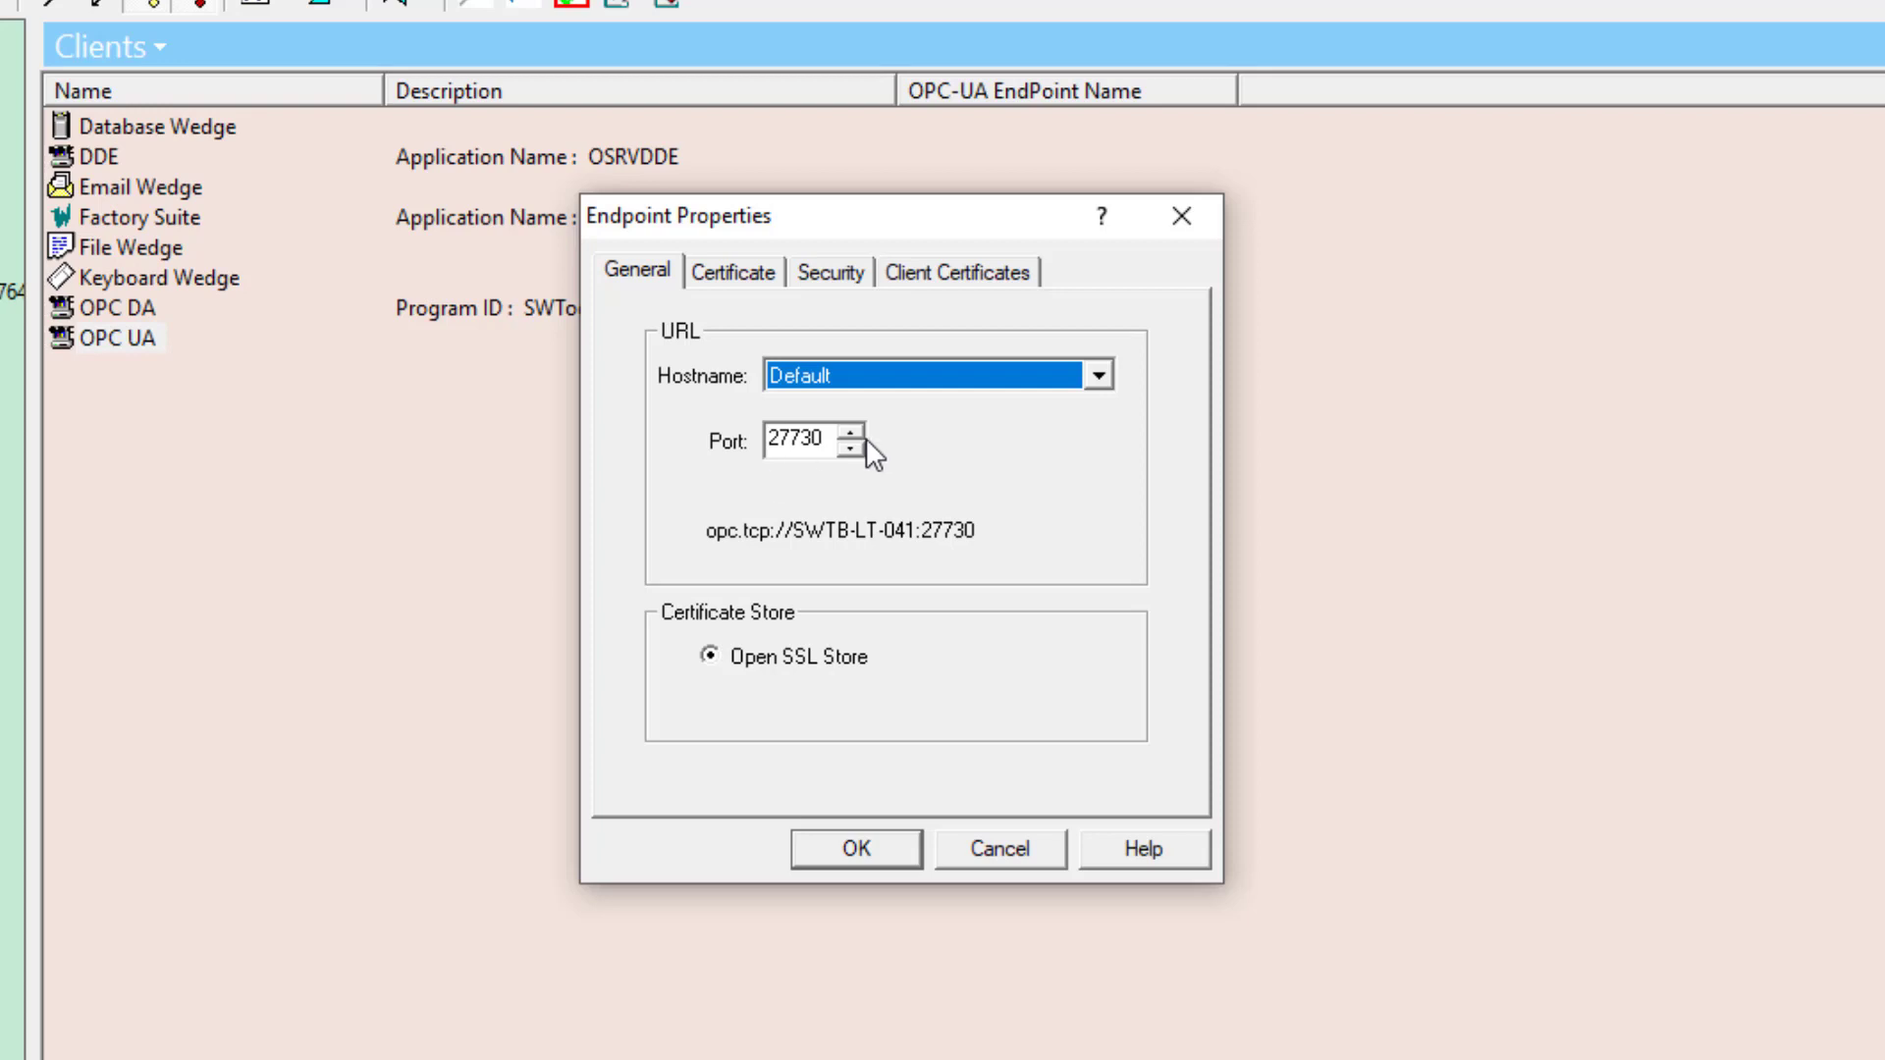
click(1095, 379)
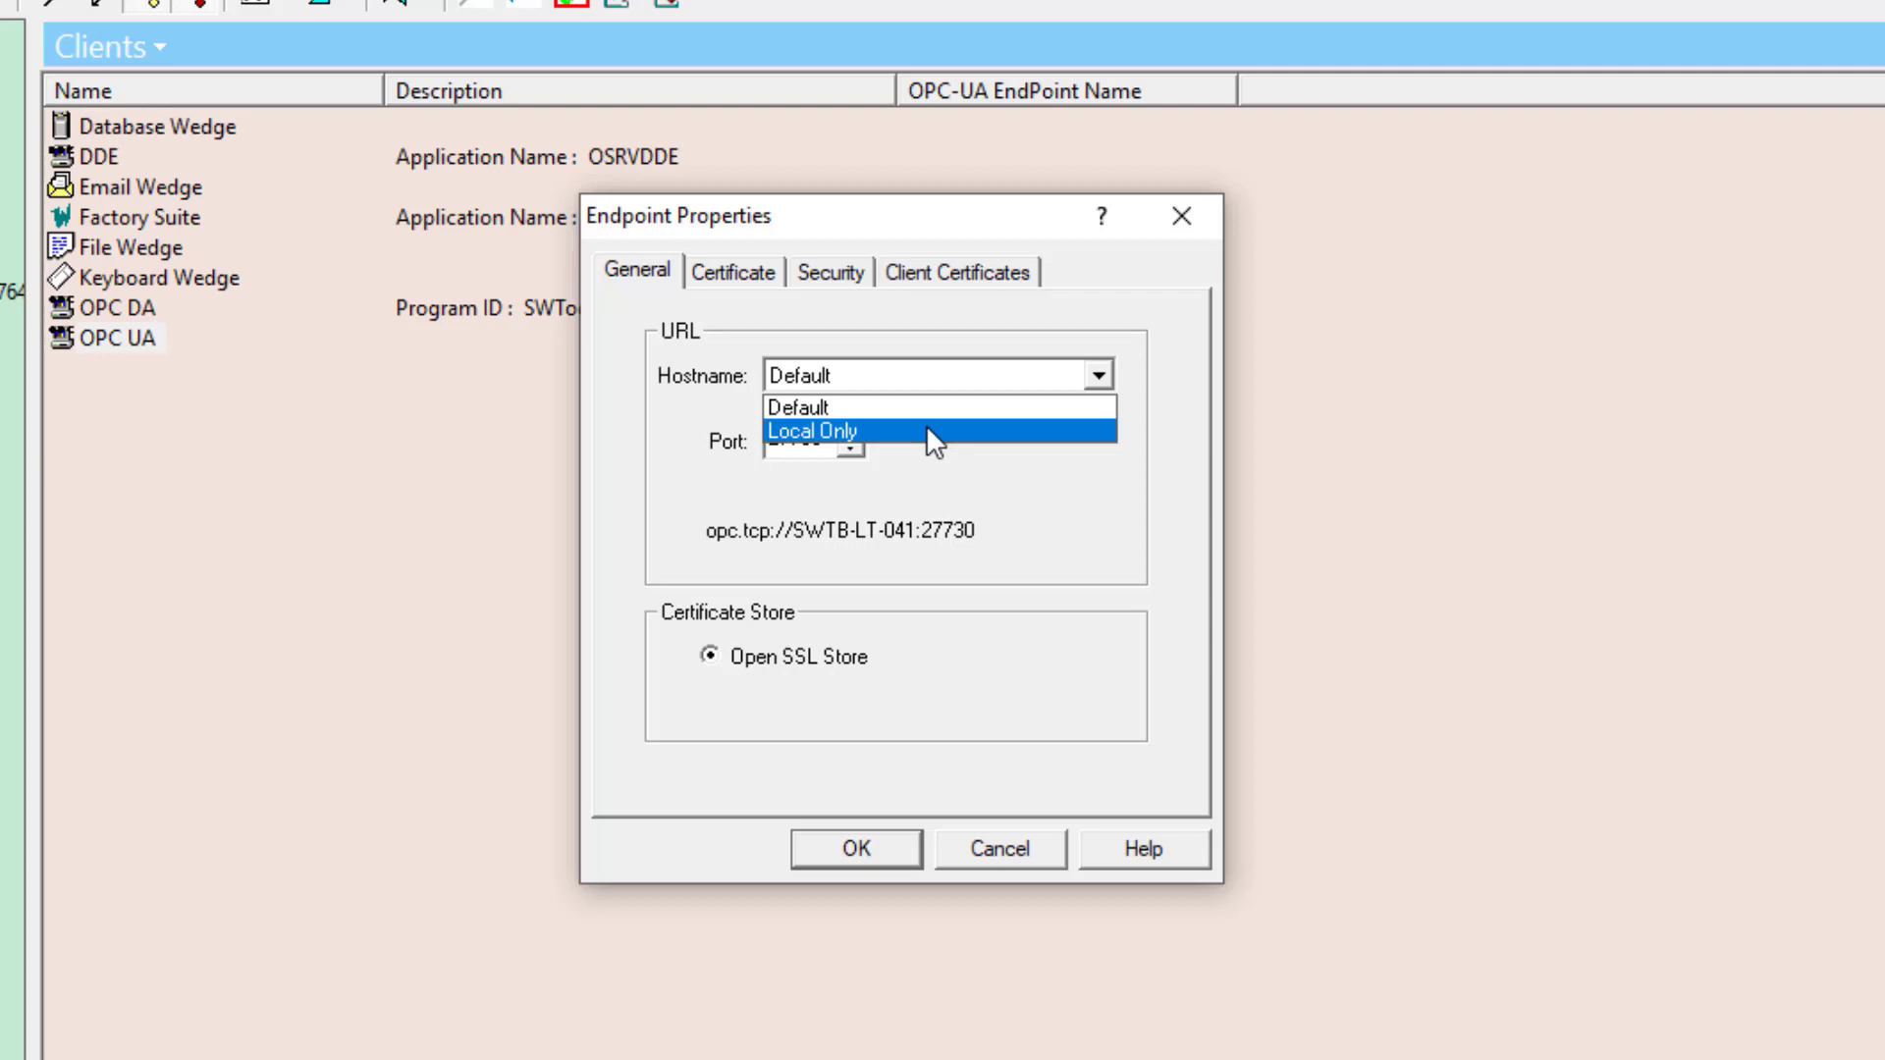
click(927, 286)
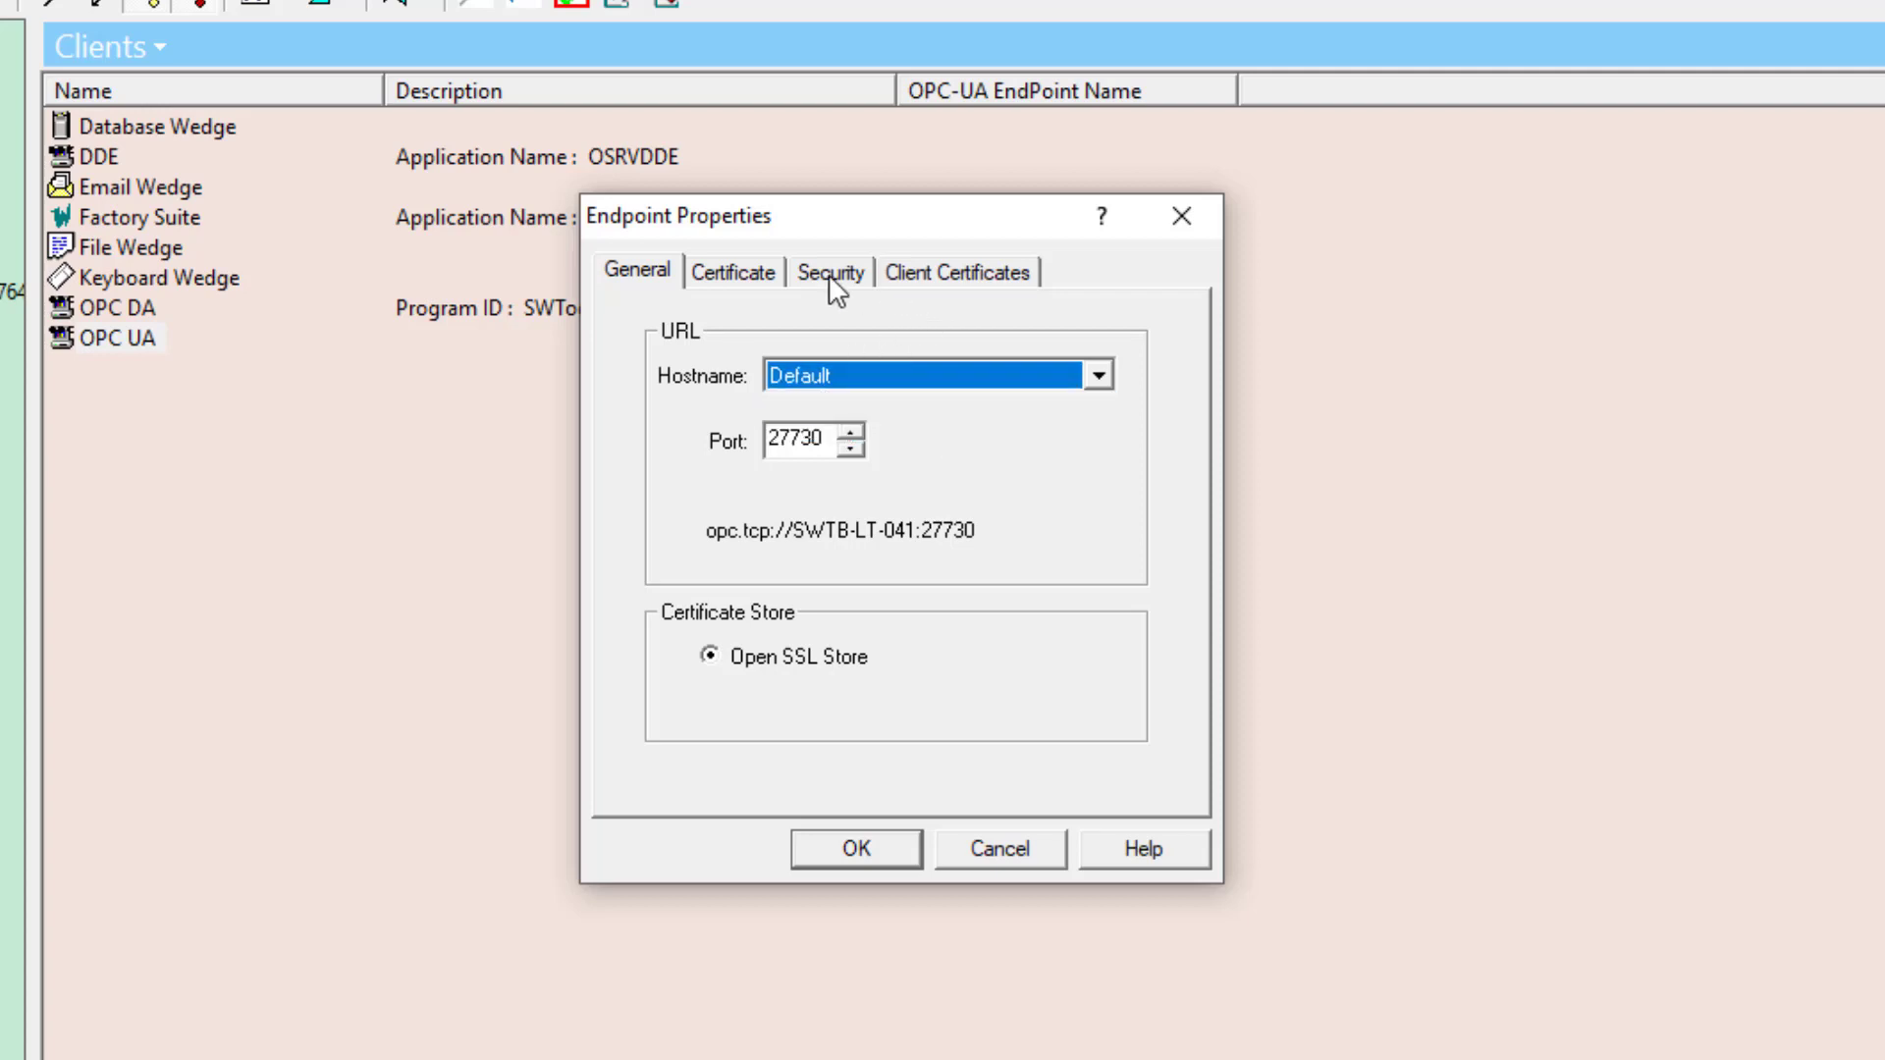
click(750, 282)
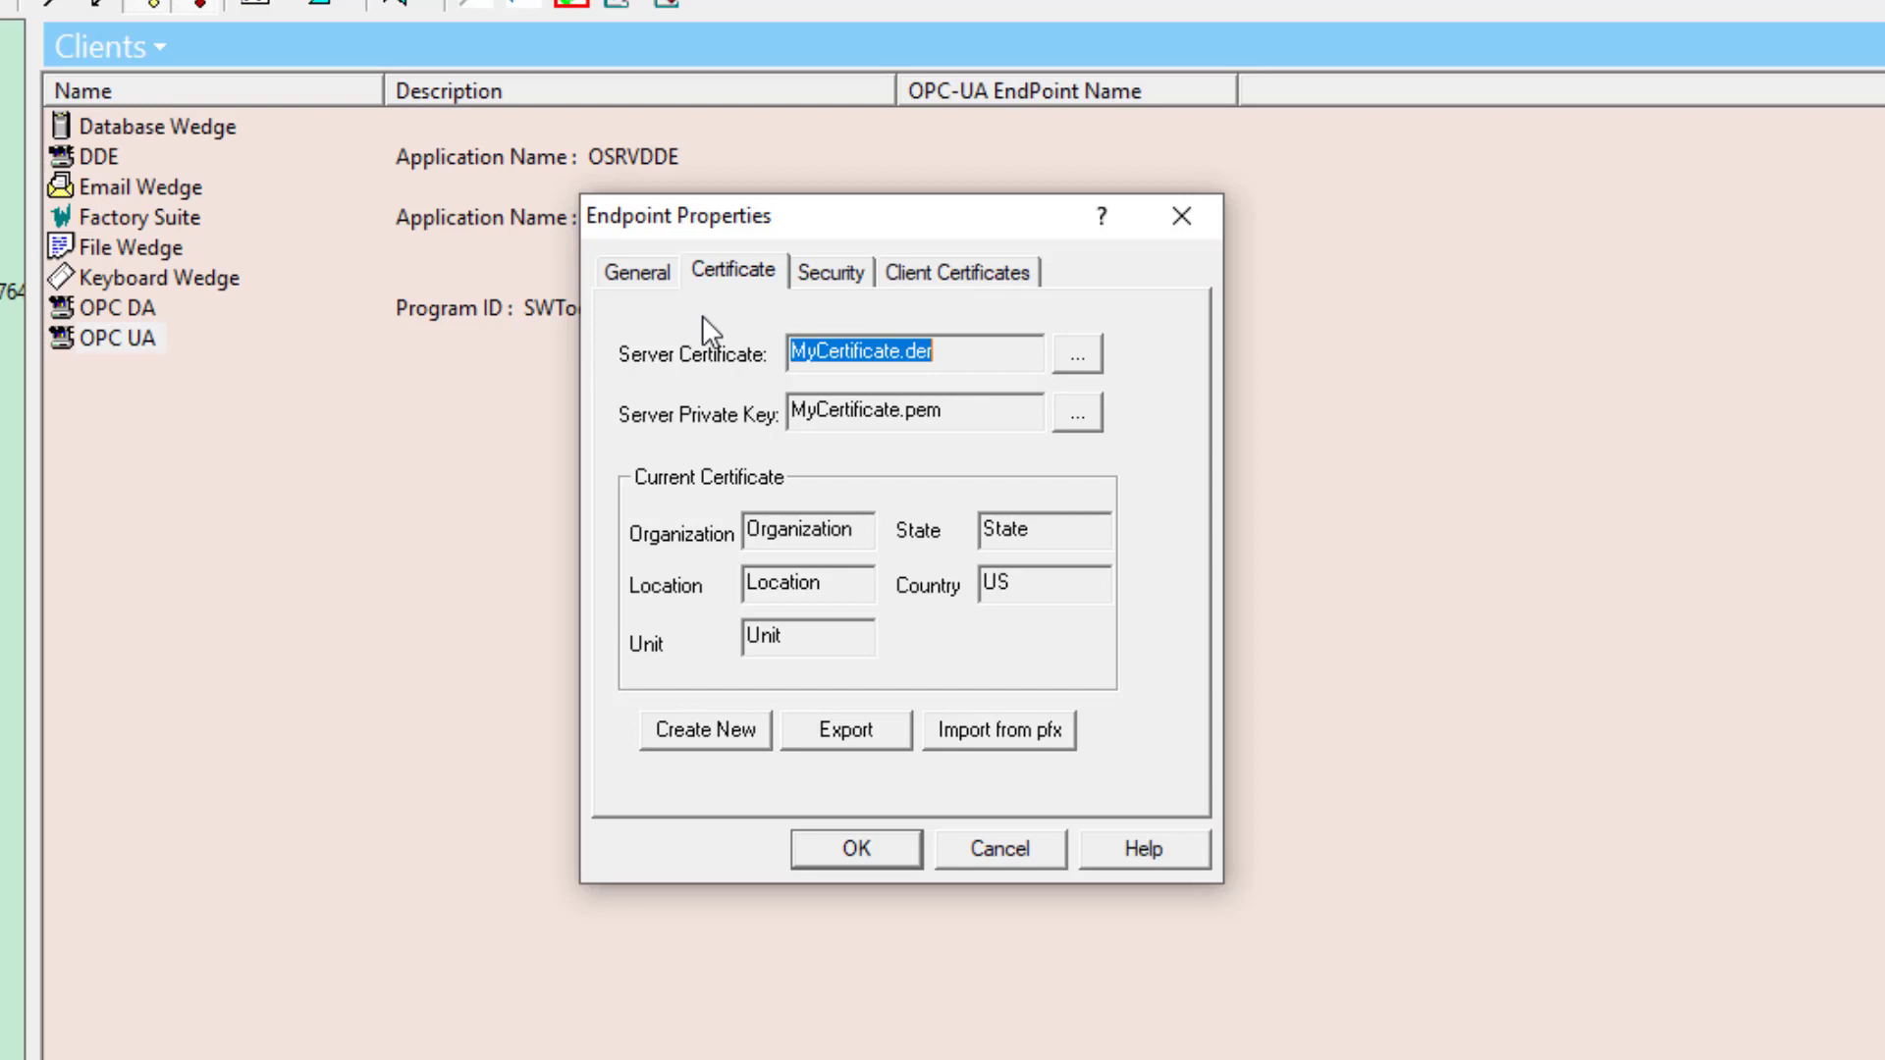
Confirm None, Basic256Sha256, Aes128 and Aes256 are enabled, then close both endpoint dialogs.
click(845, 269)
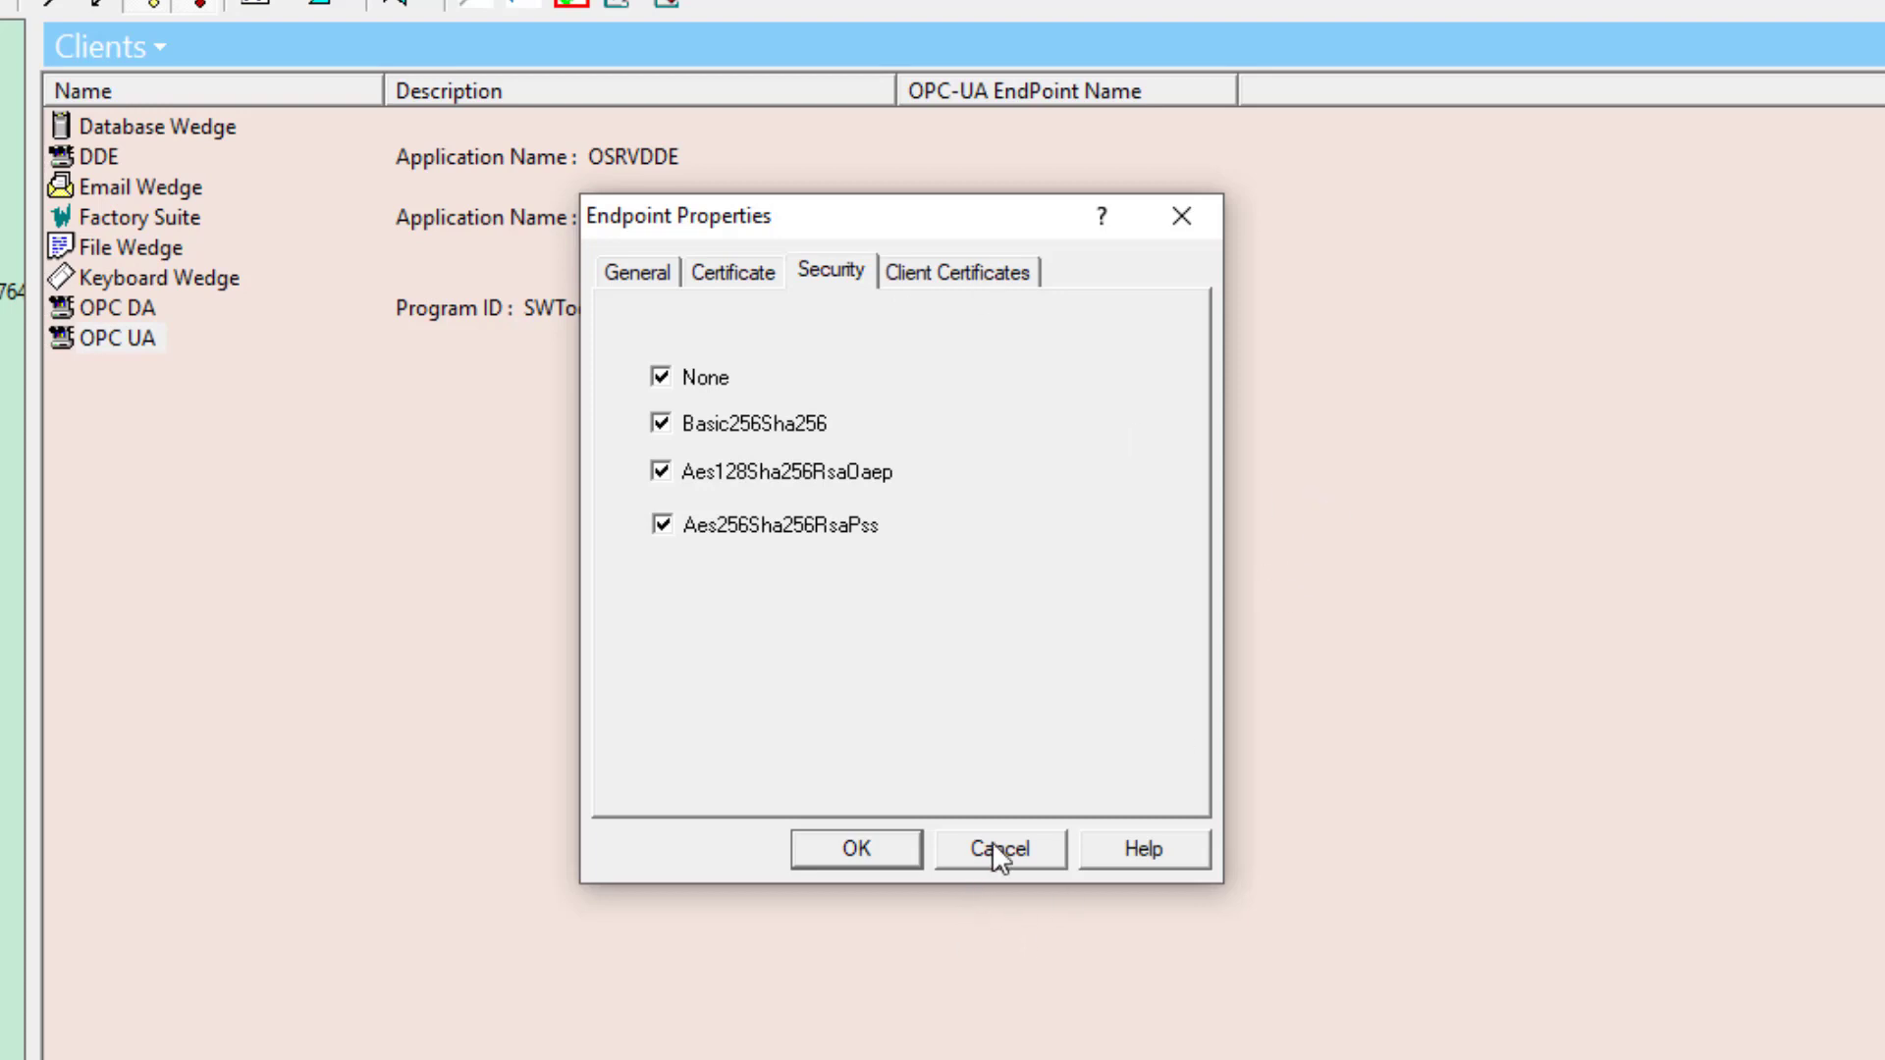
click(1181, 221)
click(1178, 232)
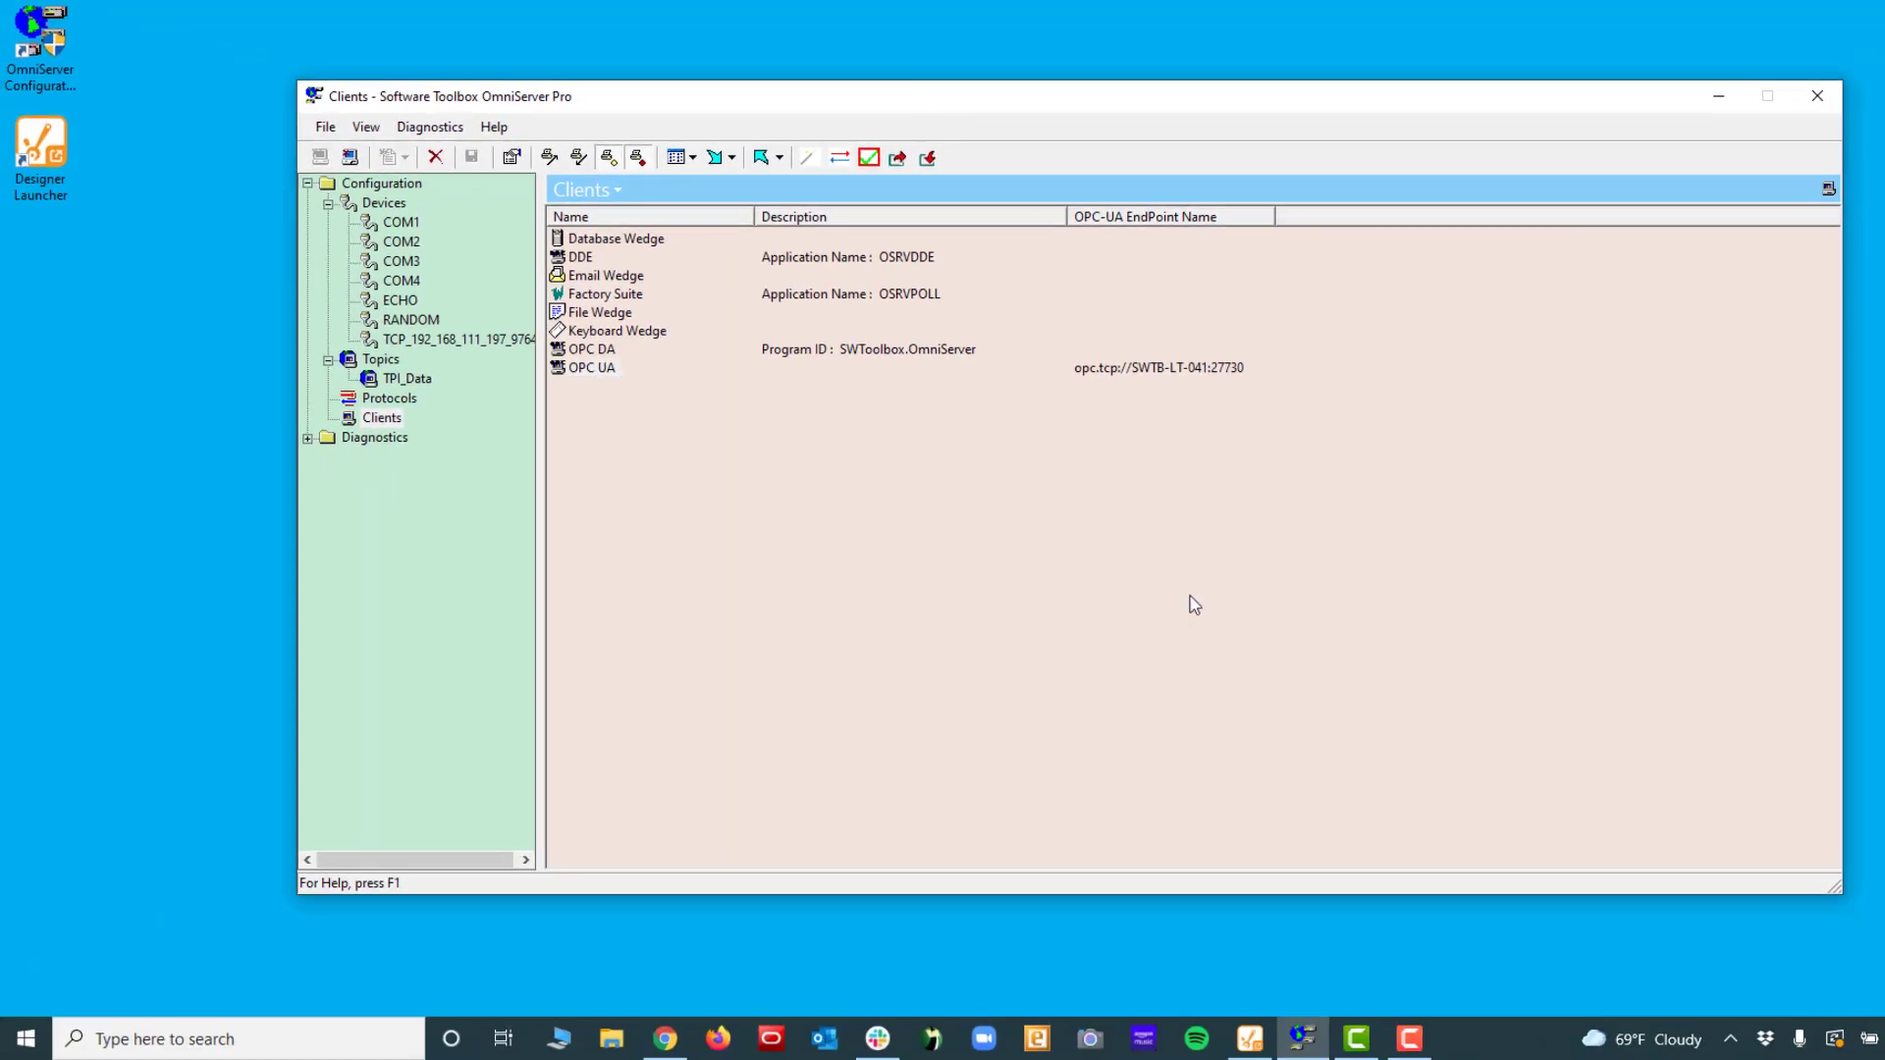
Switch to the Ignition Gateway in Chrome and go to Config > OPC Client > OPC Connections.
click(665, 1038)
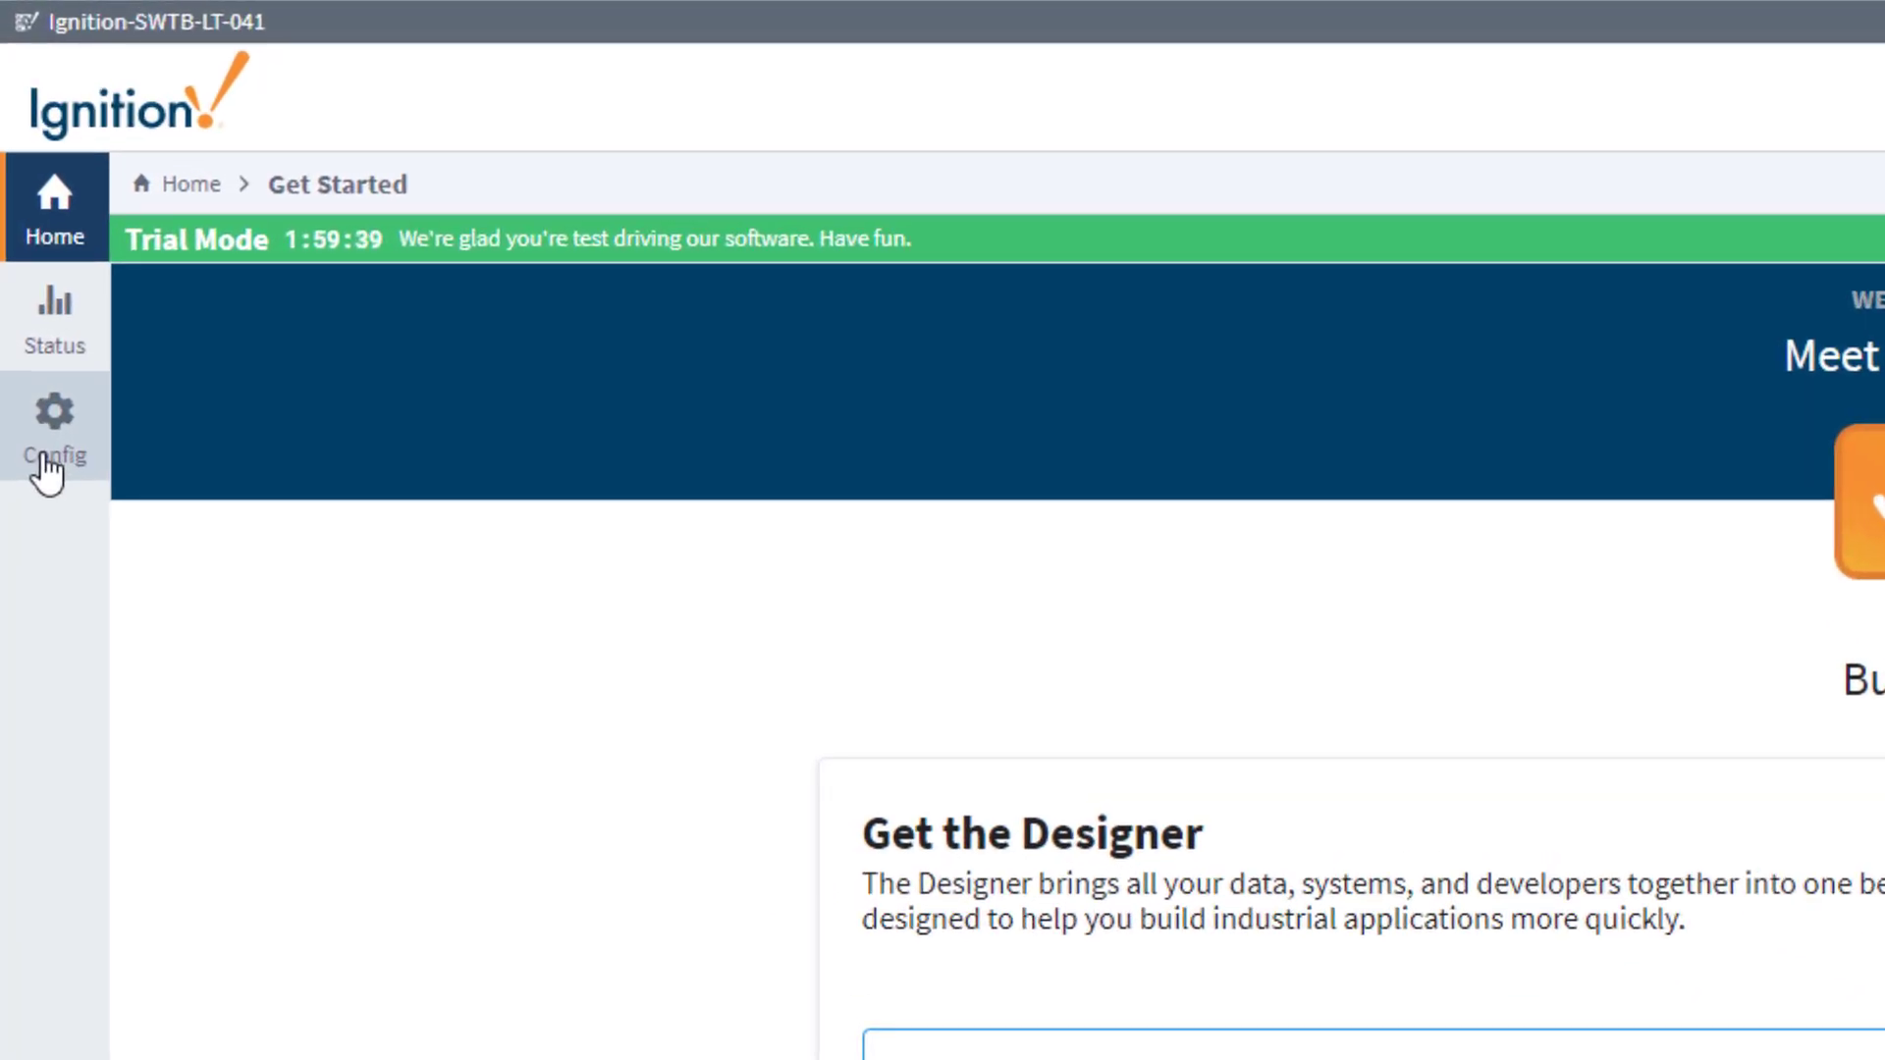
click(27, 251)
scroll(48, 456, down, 8)
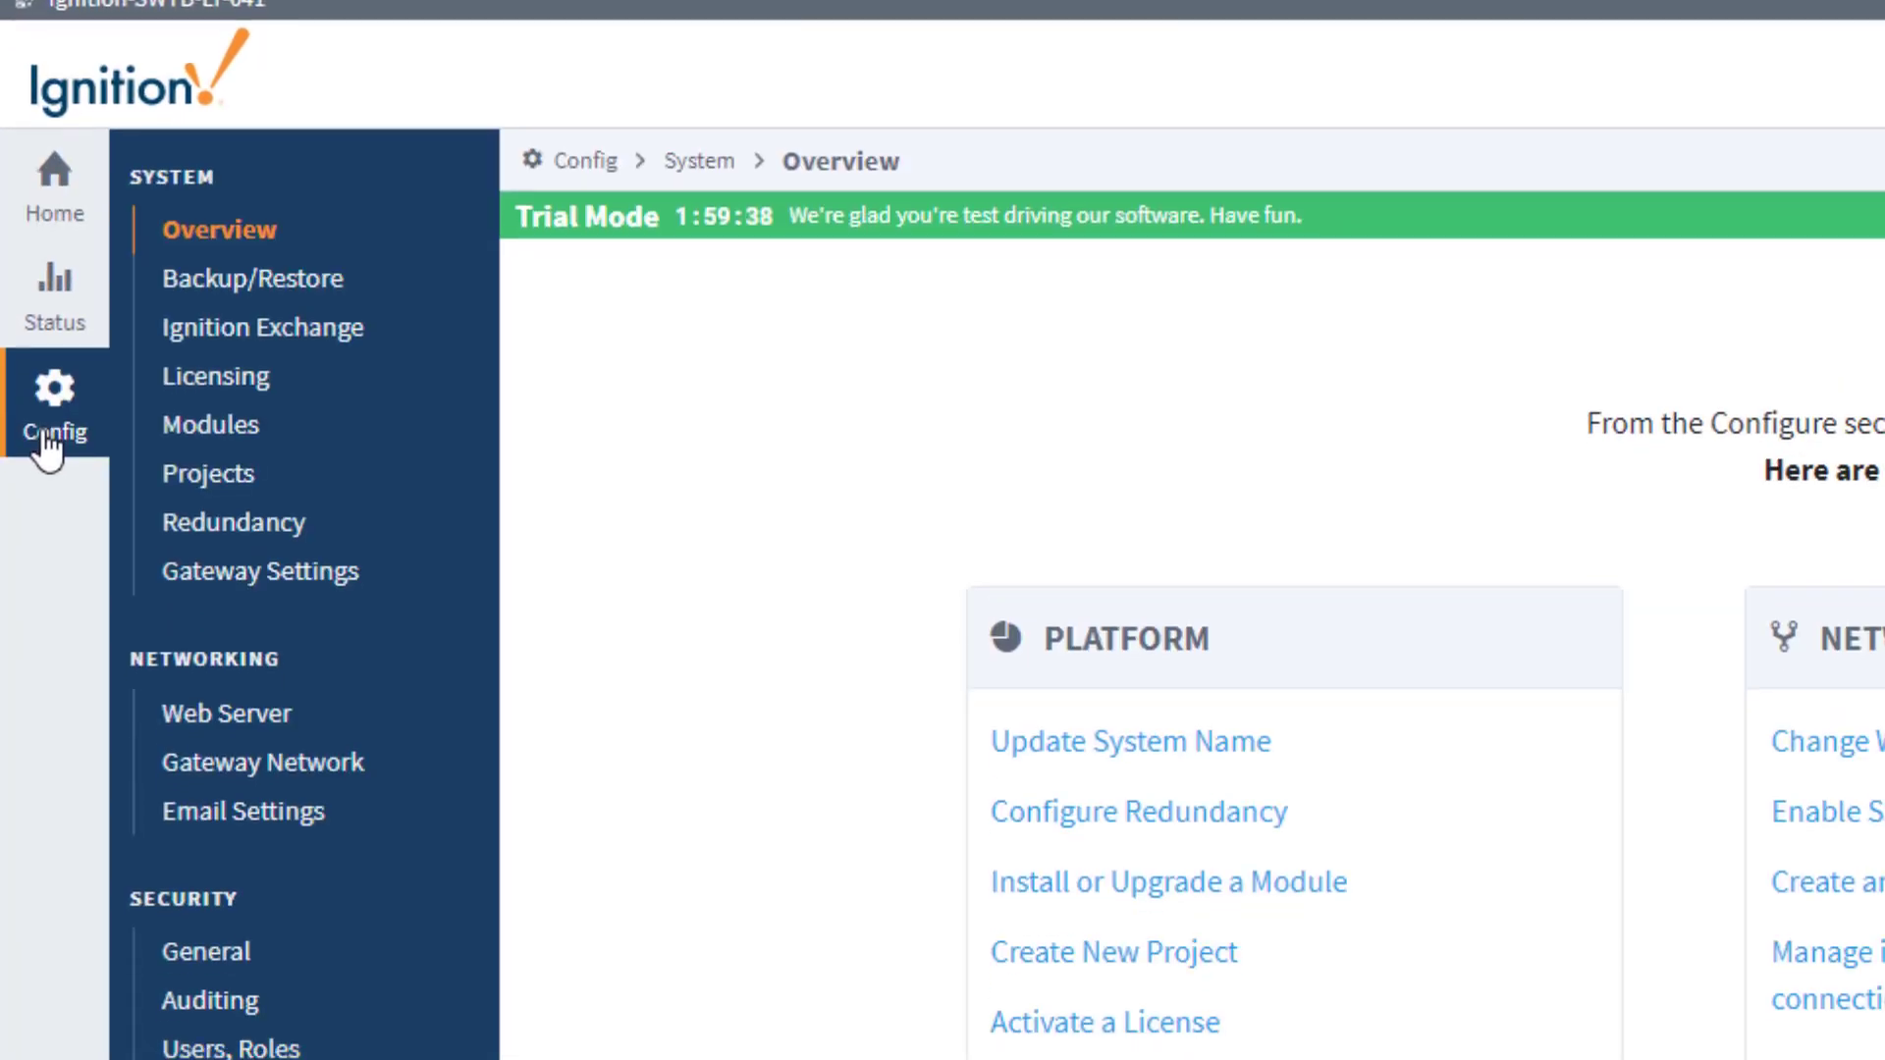
scroll(273, 403, down, 7)
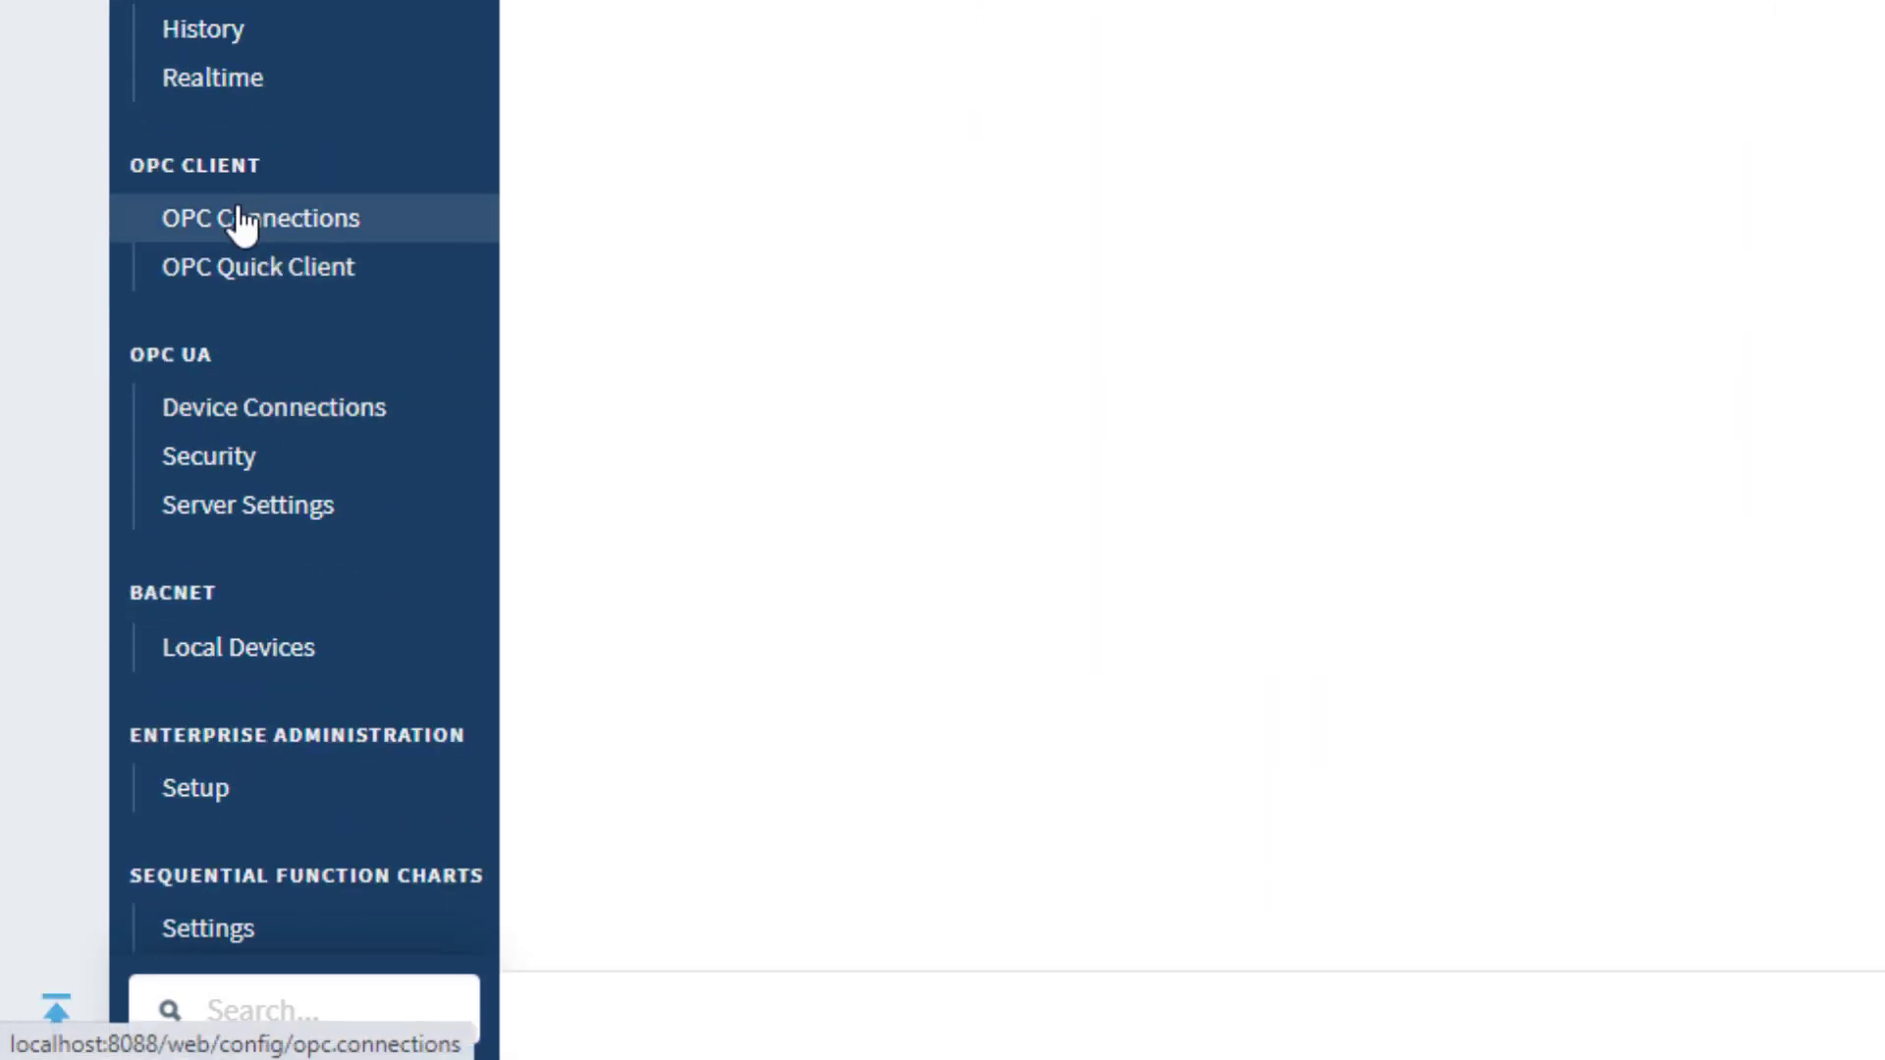
click(242, 220)
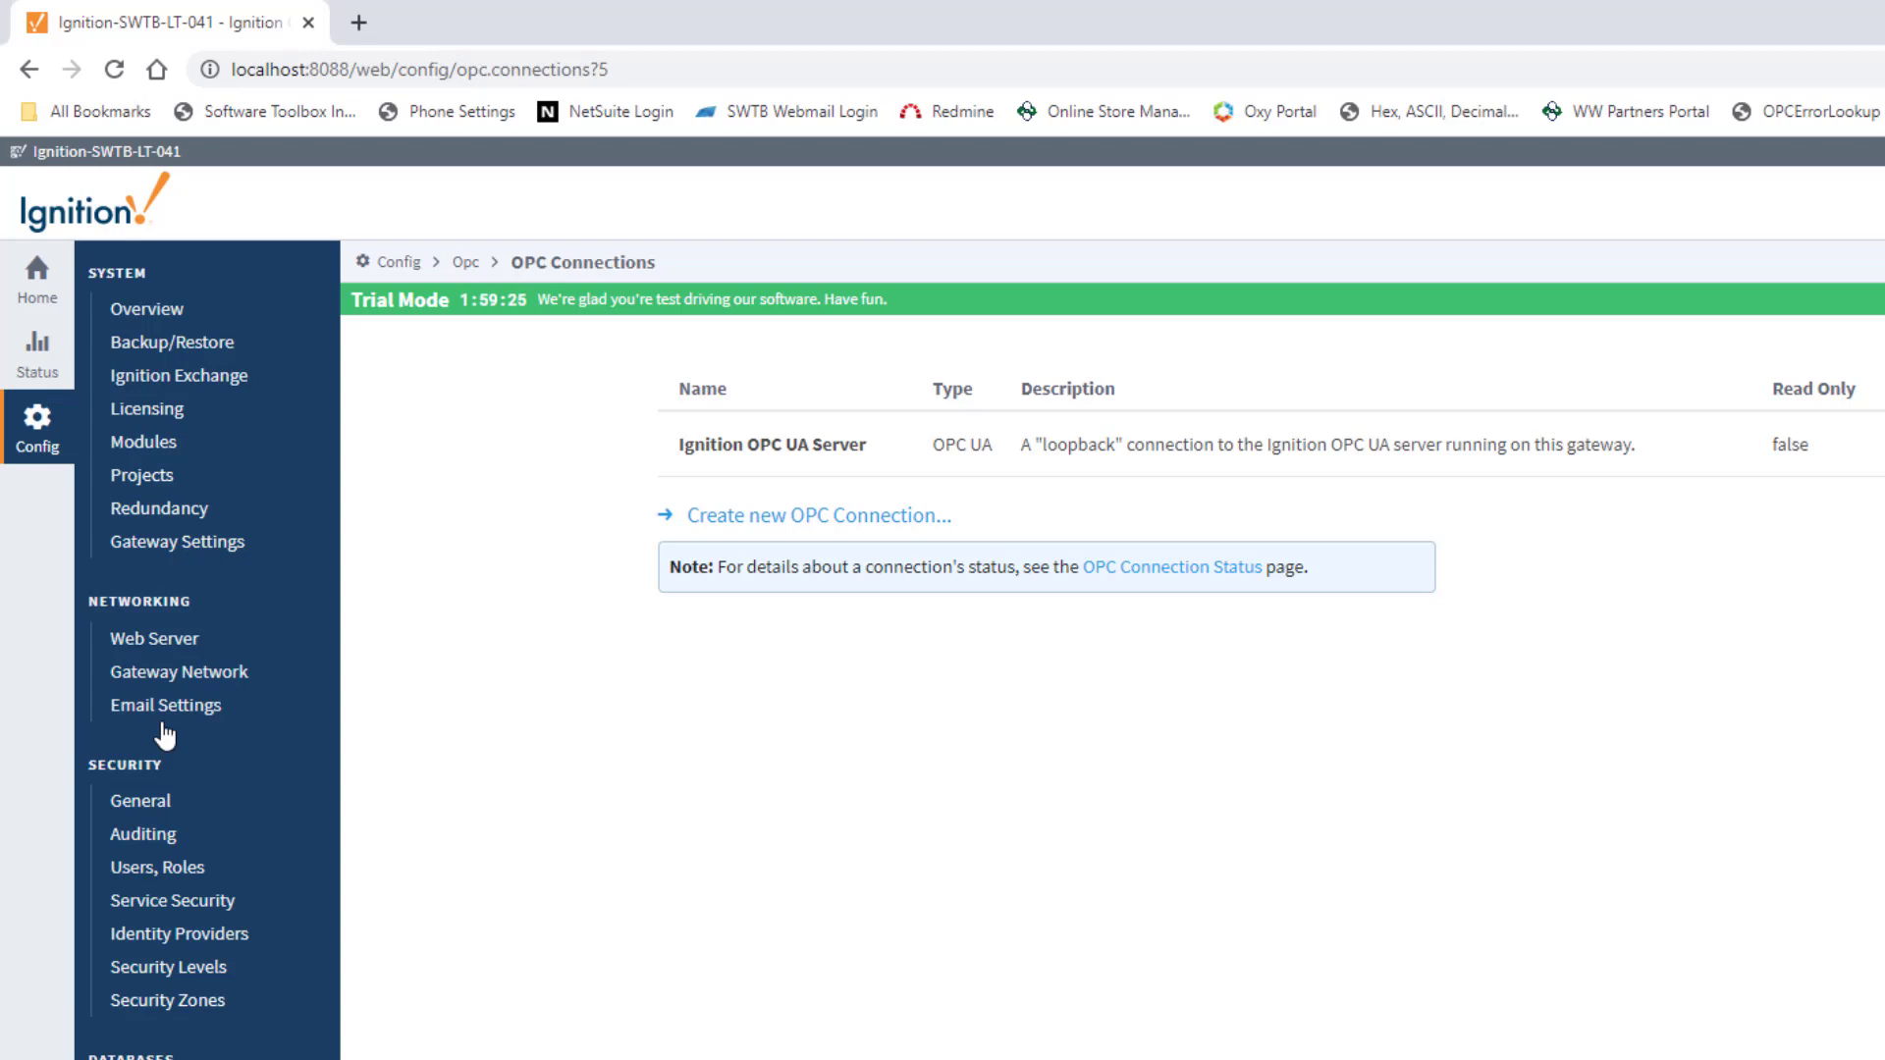
Start a new OPC UA connection with endpoint URL opc.tcp://SWTB-LT-041:27730 and discover its server.
click(756, 522)
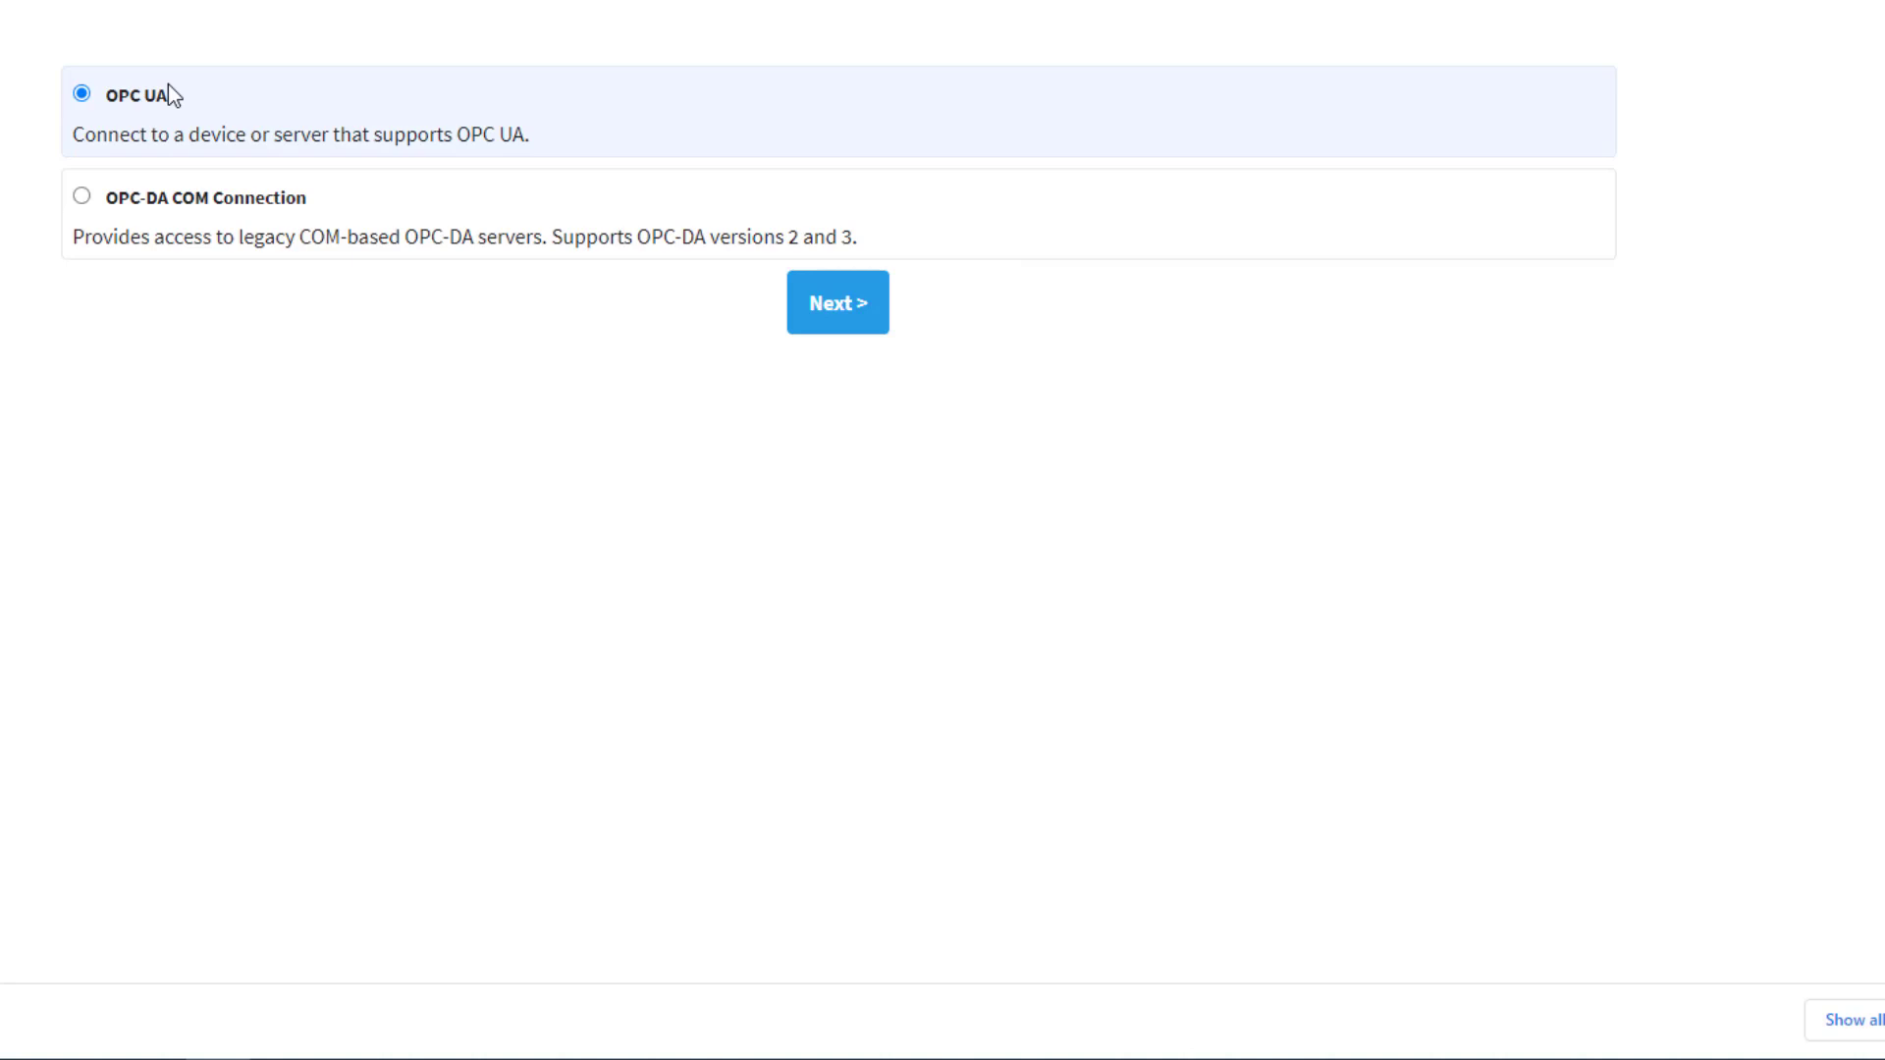
click(856, 322)
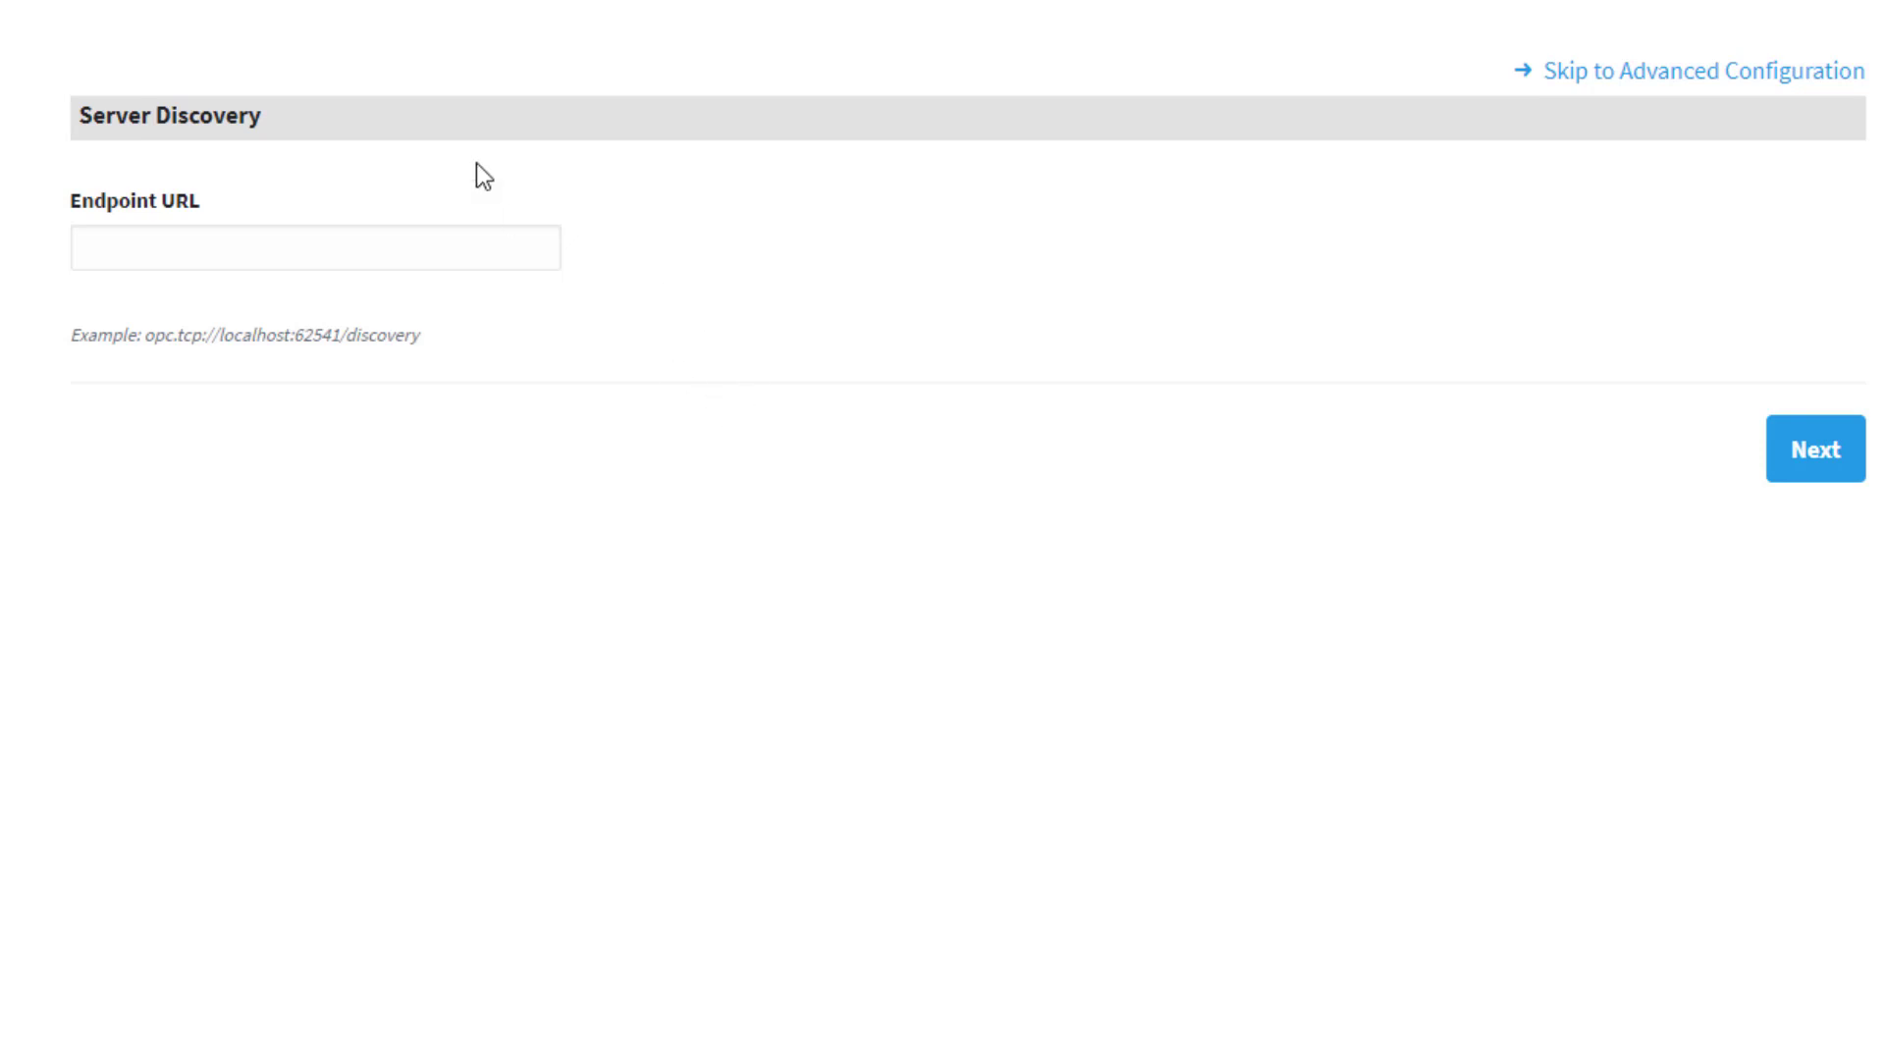
click(370, 235)
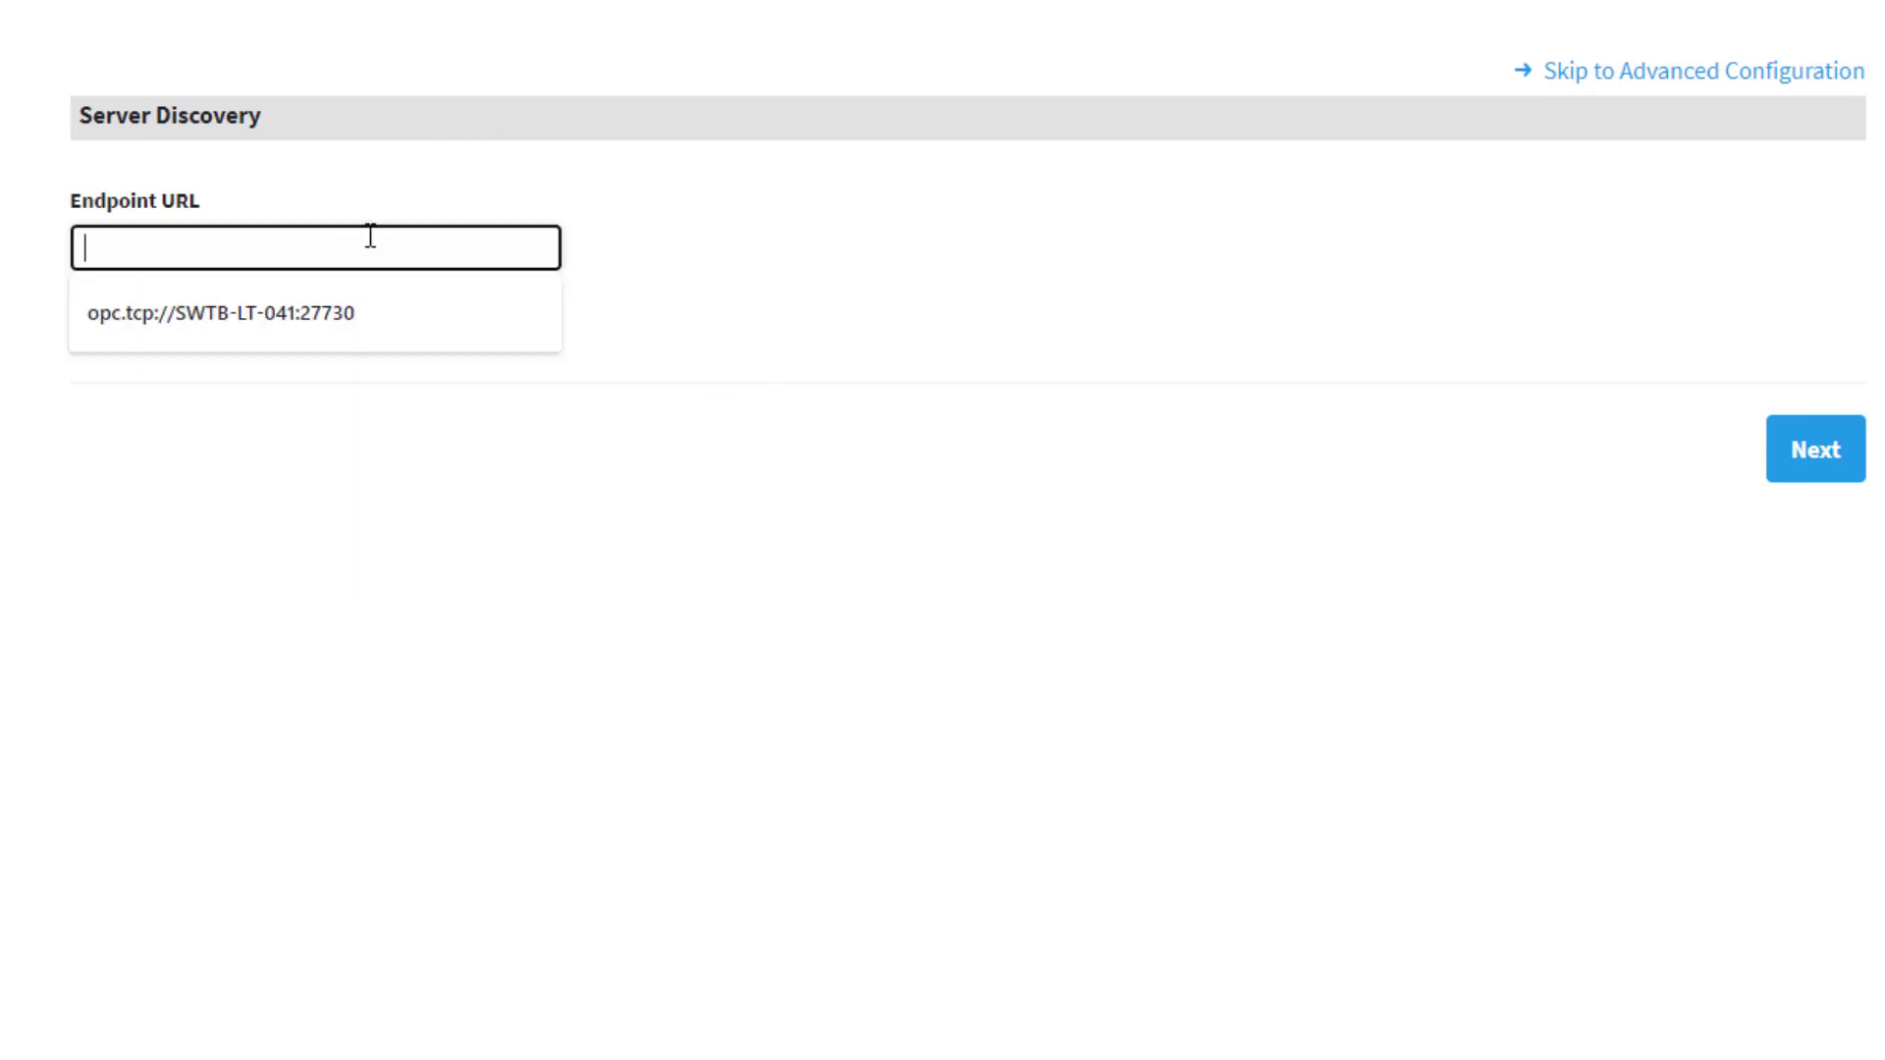
text(opc.tcp://SWTB-L)
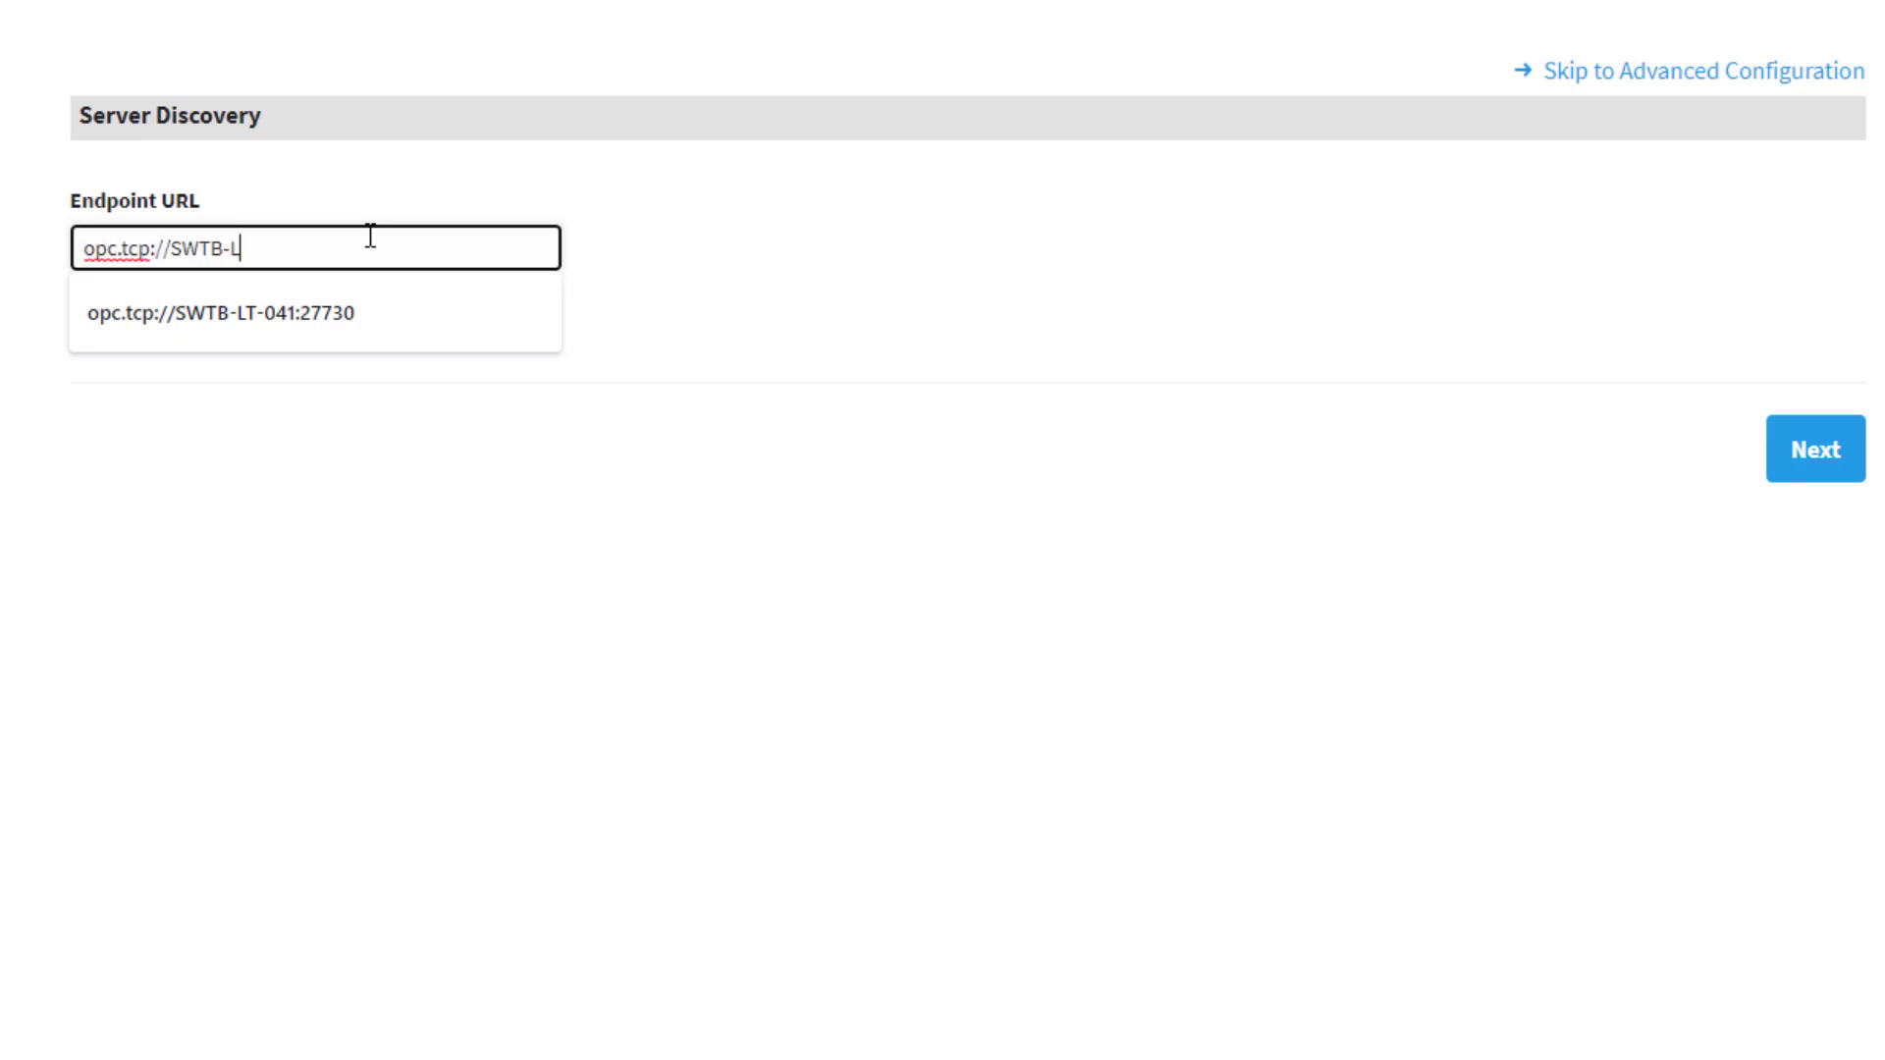
text(T-041:27730)
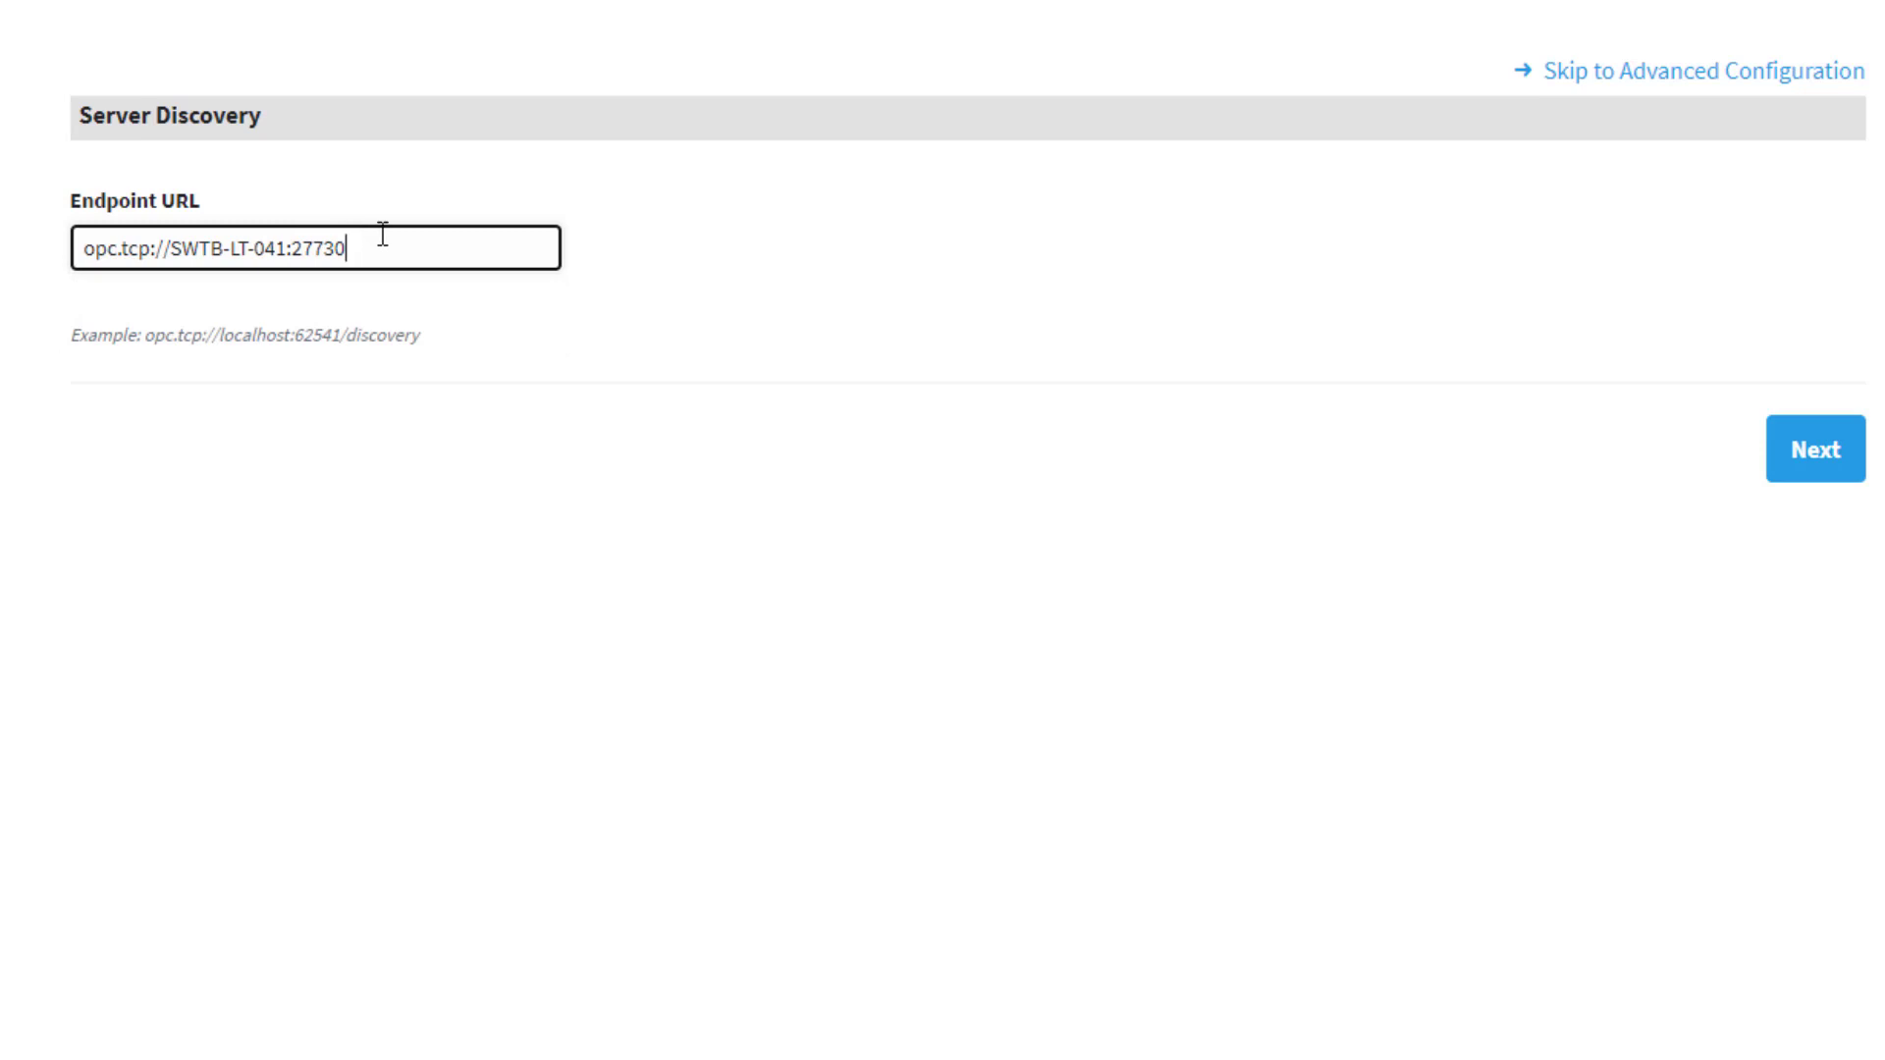
click(1823, 445)
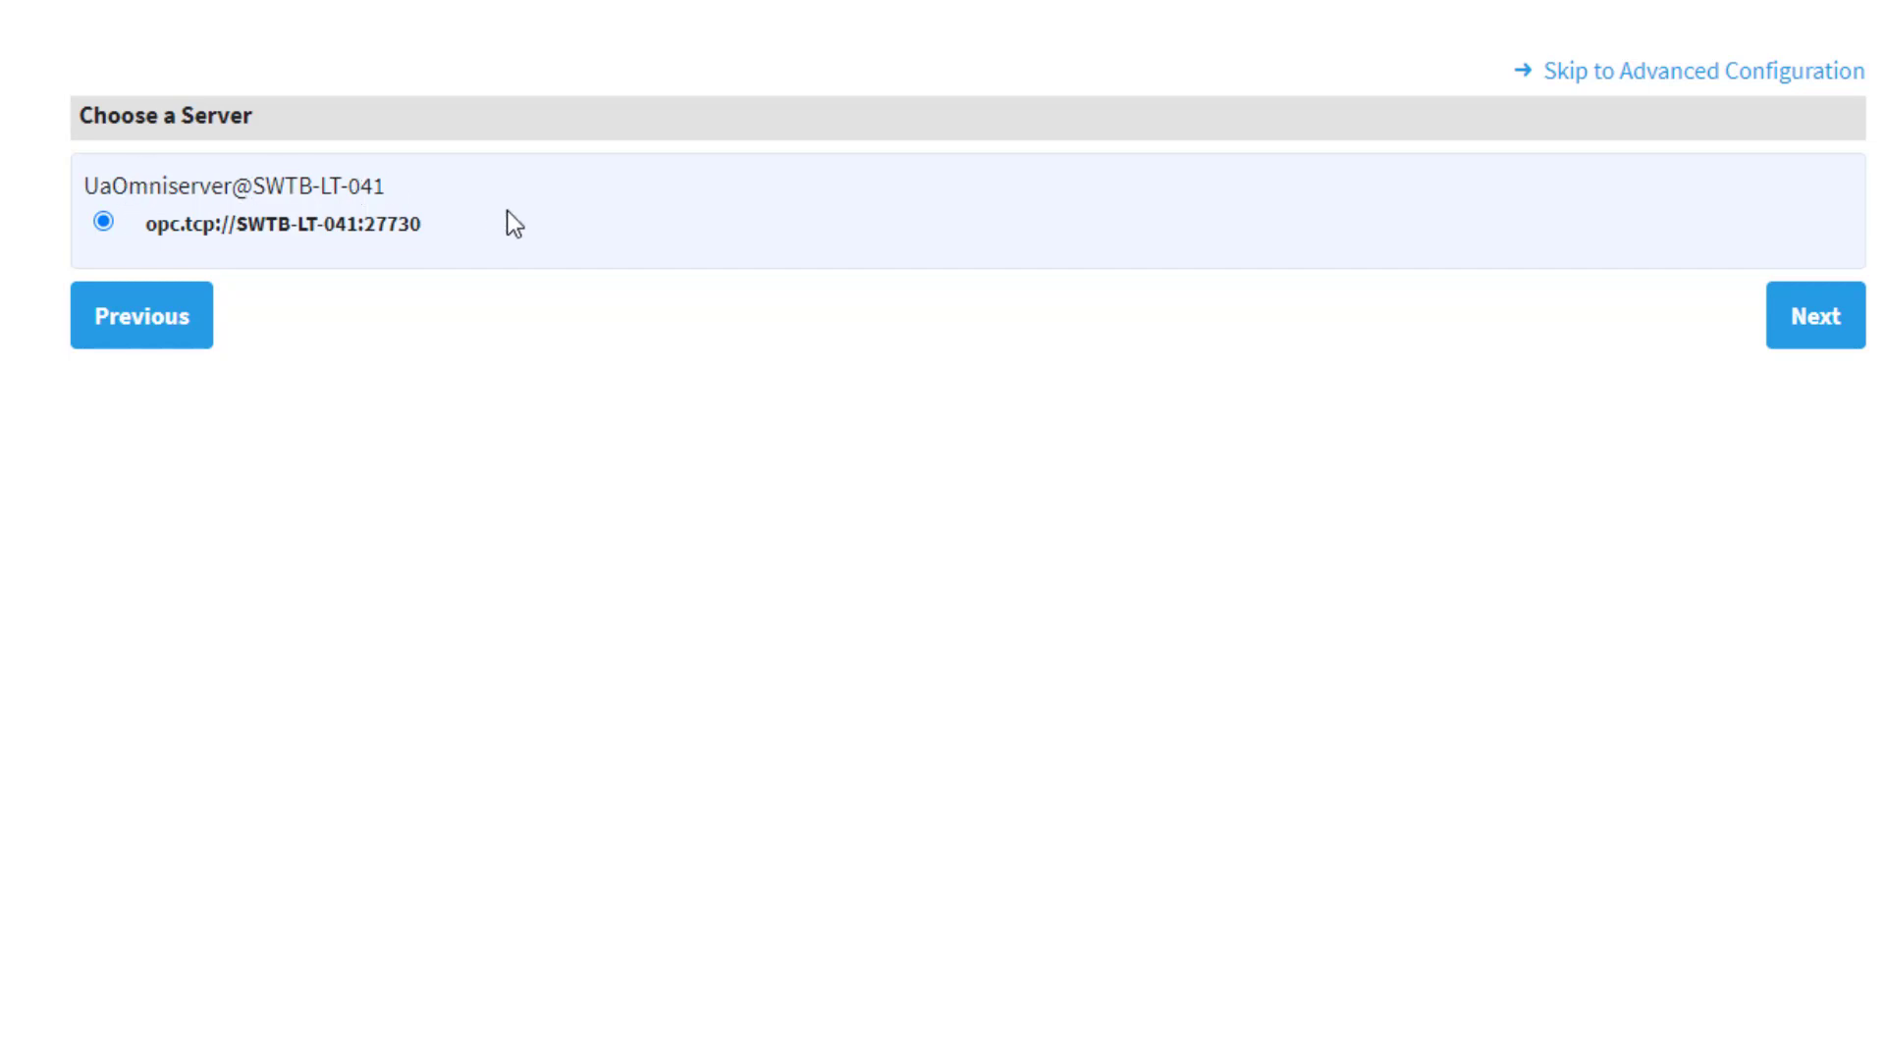
Pick the Basic256Sha256 SignAndEncrypt endpoint of UaOmniserver@SWTB-LT-041 and trust its certificate.
click(1815, 316)
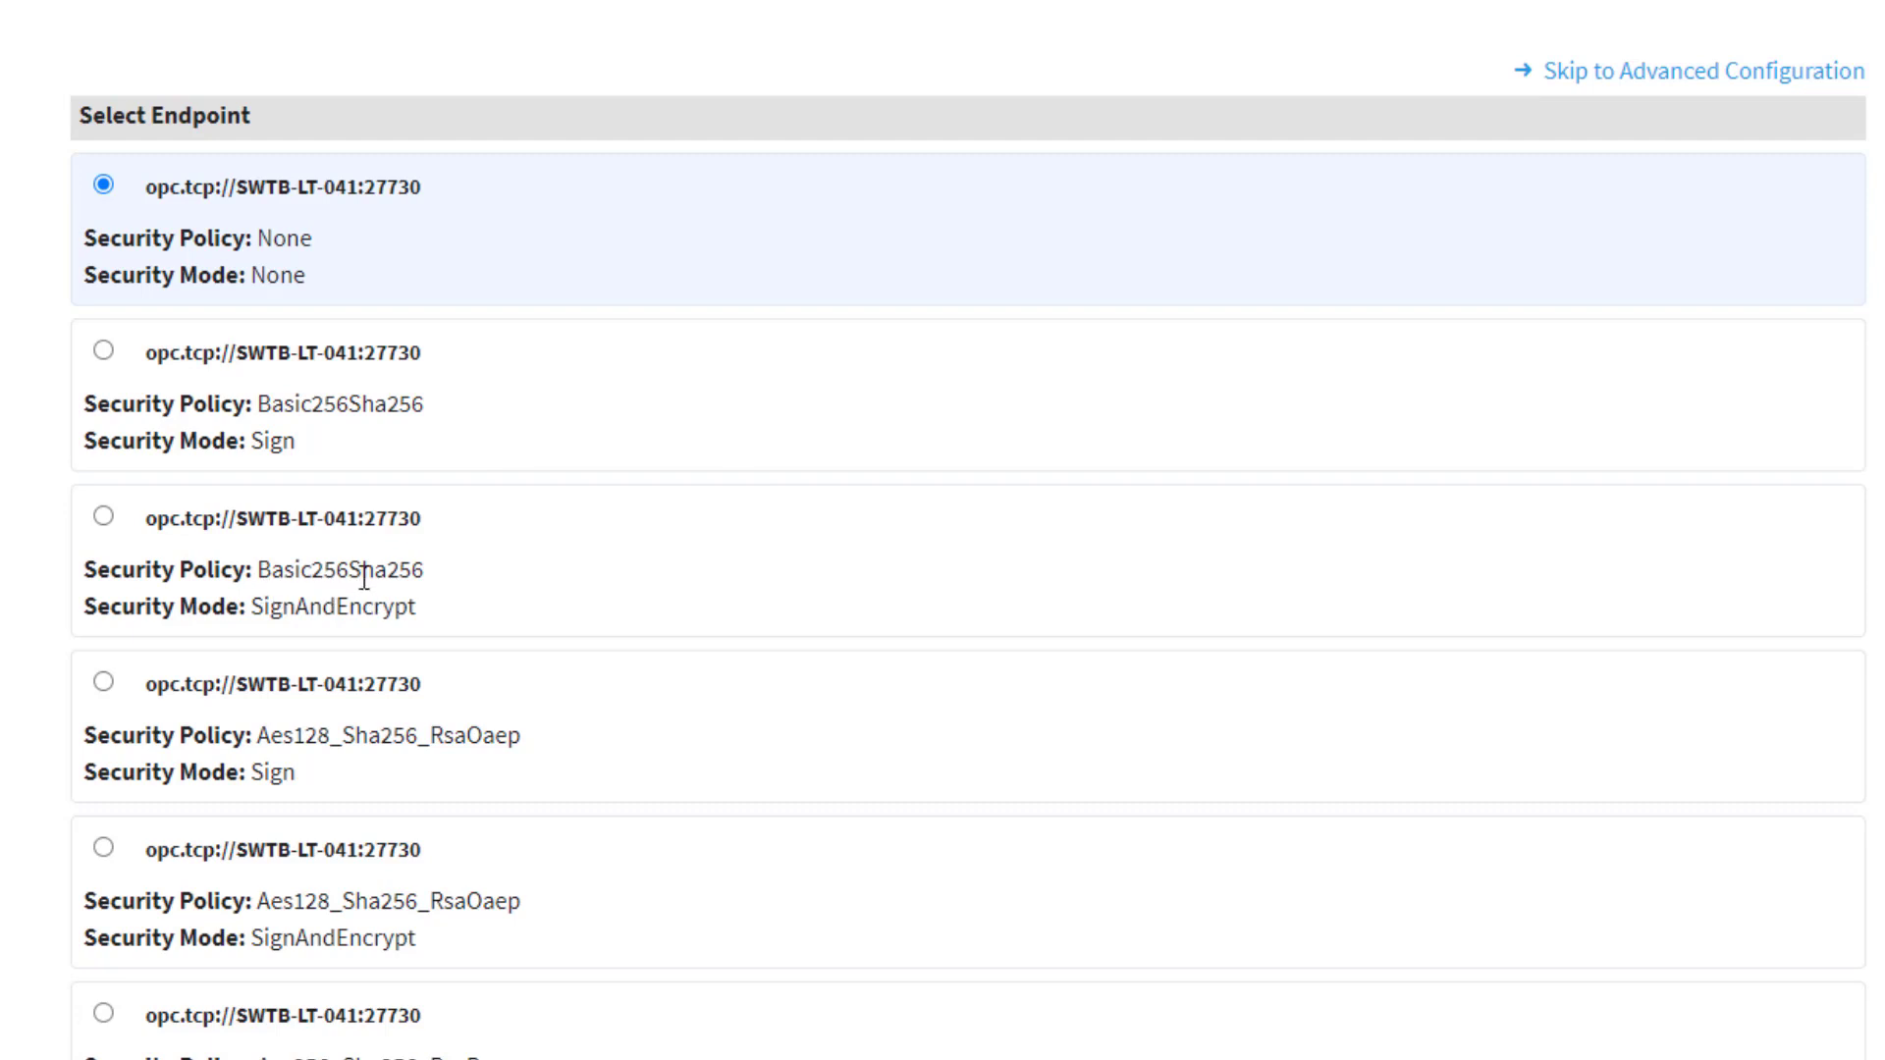
click(105, 517)
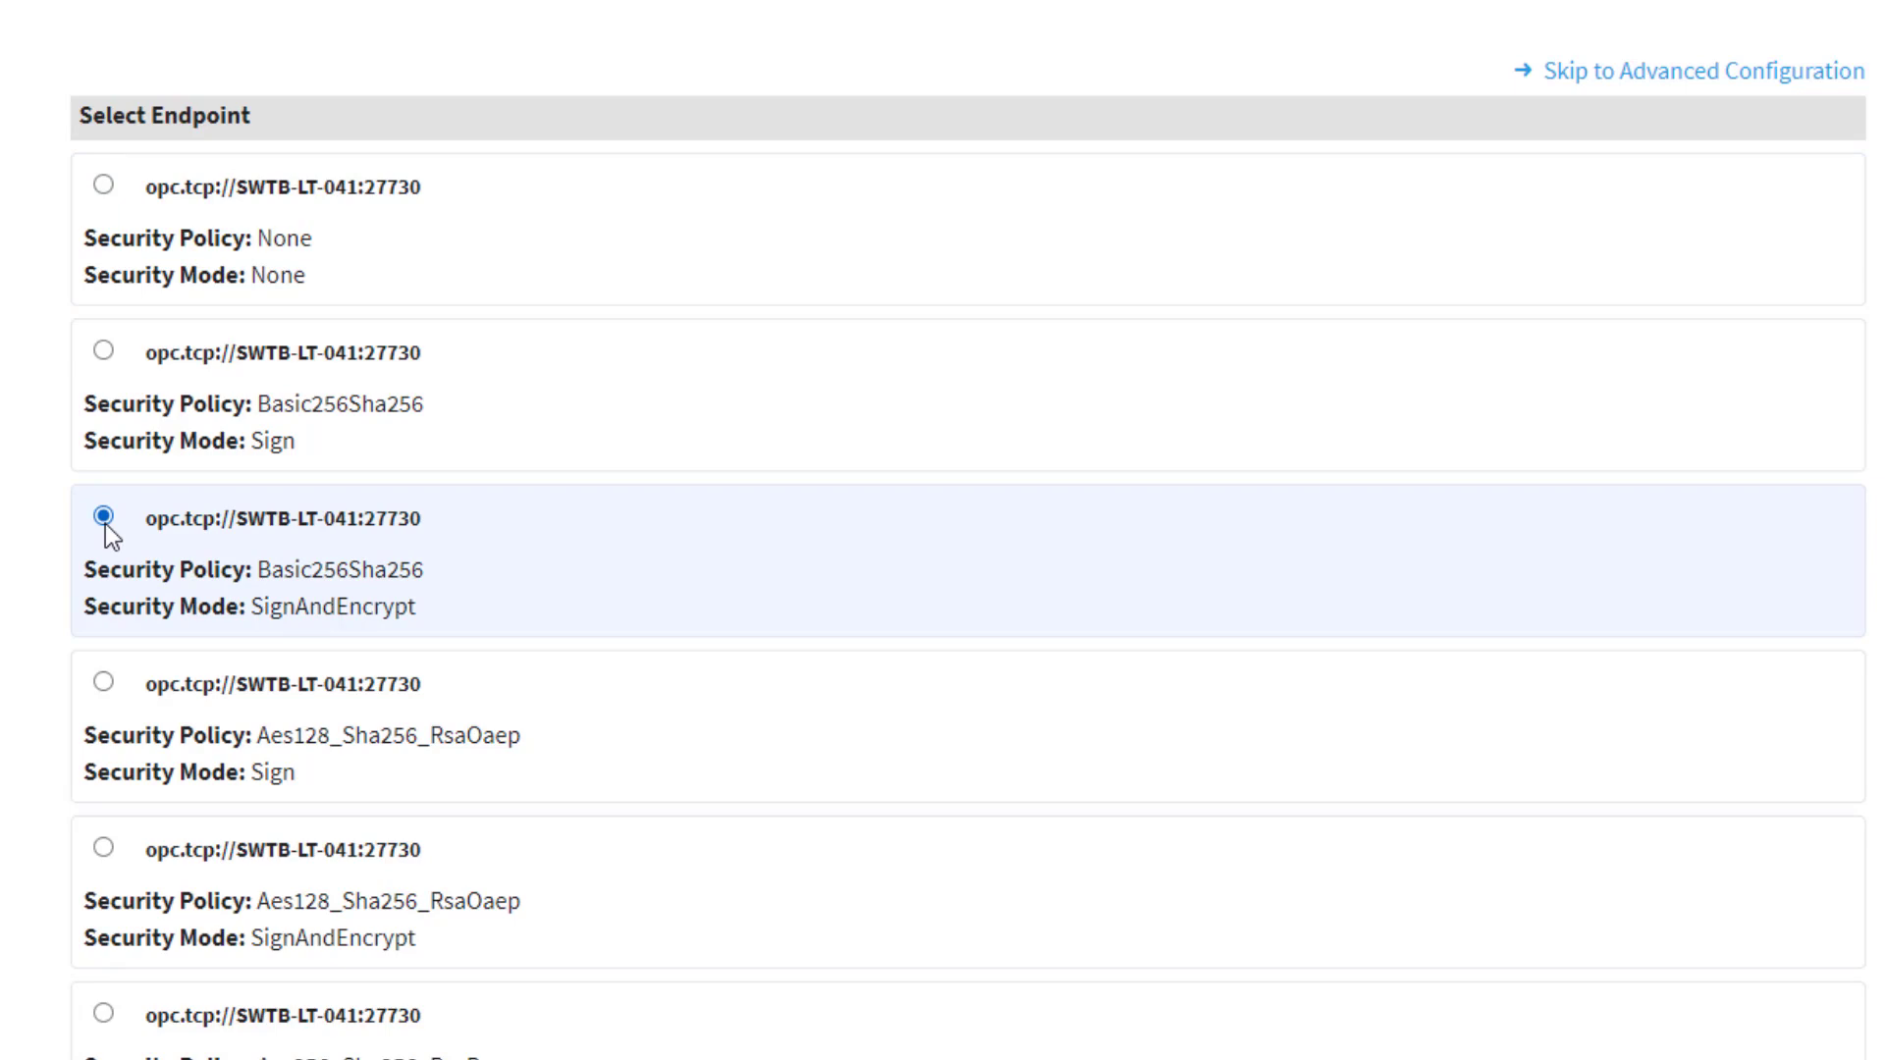
scroll(1296, 661, down, 5)
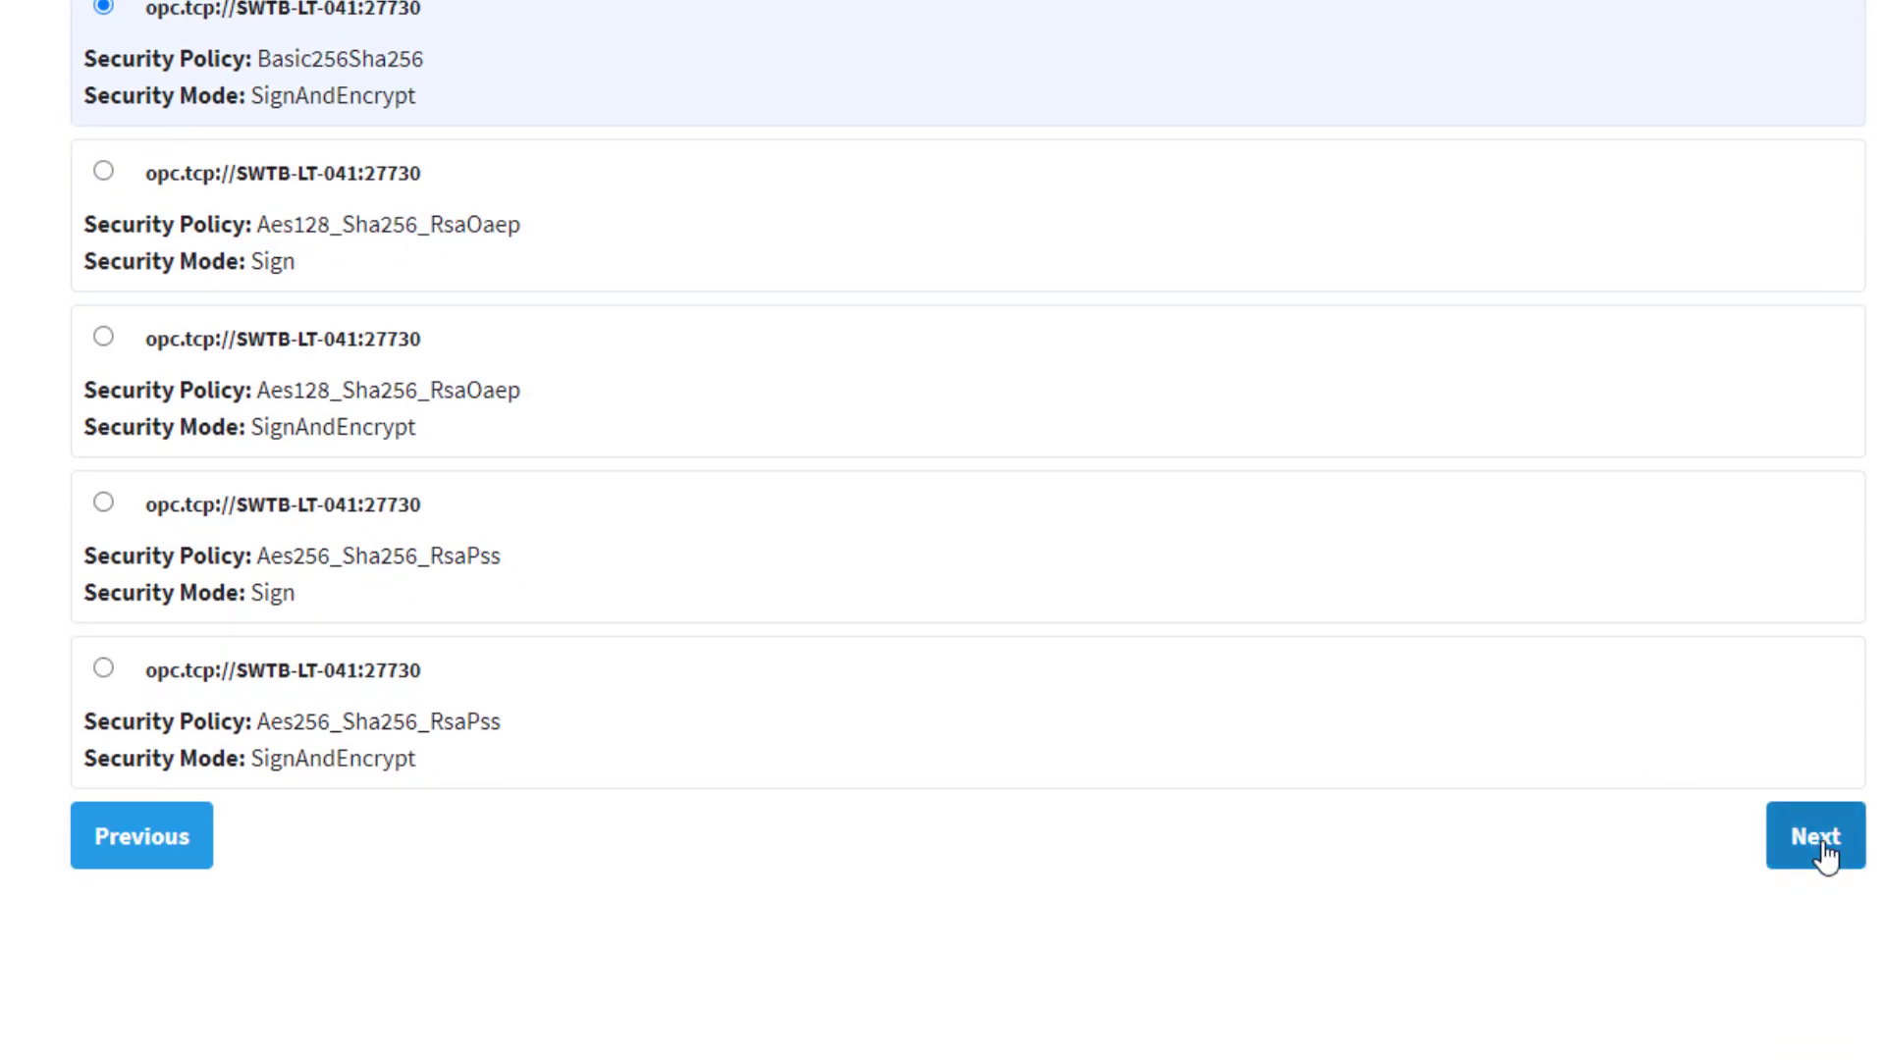
click(1823, 850)
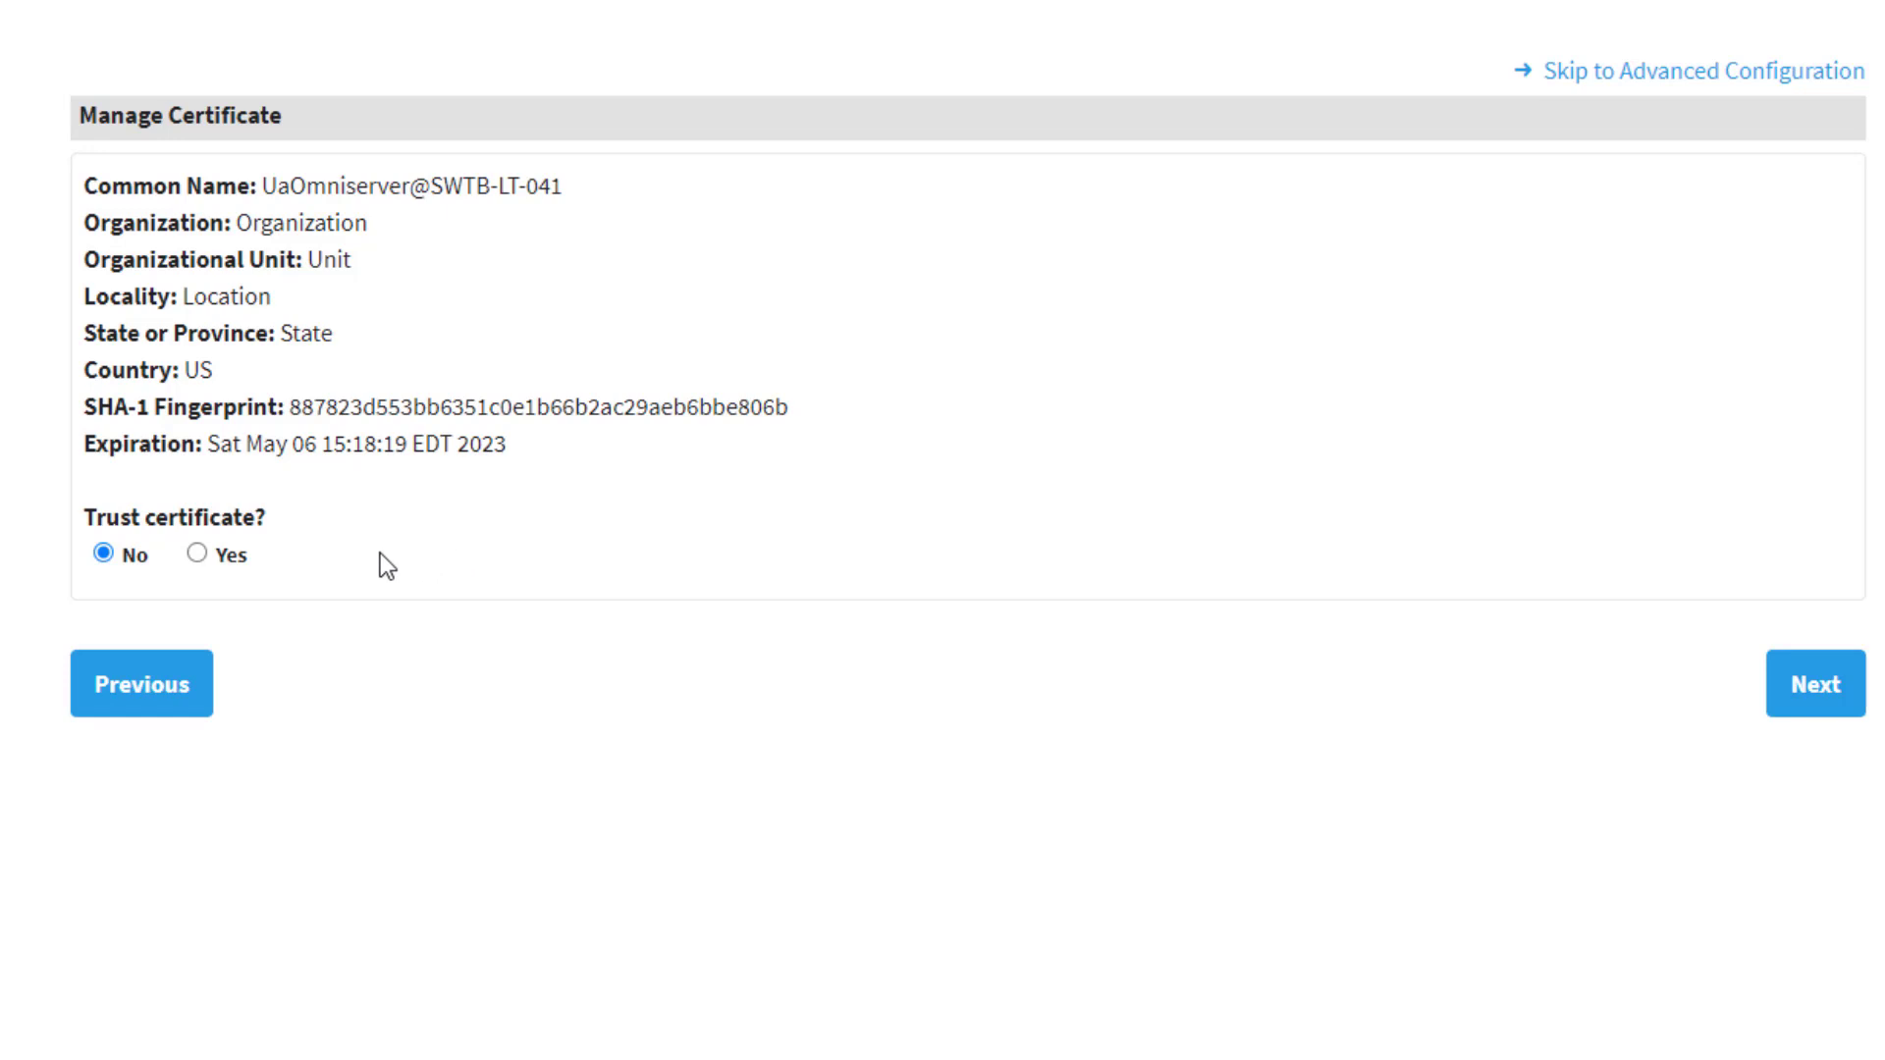
click(197, 556)
click(1811, 699)
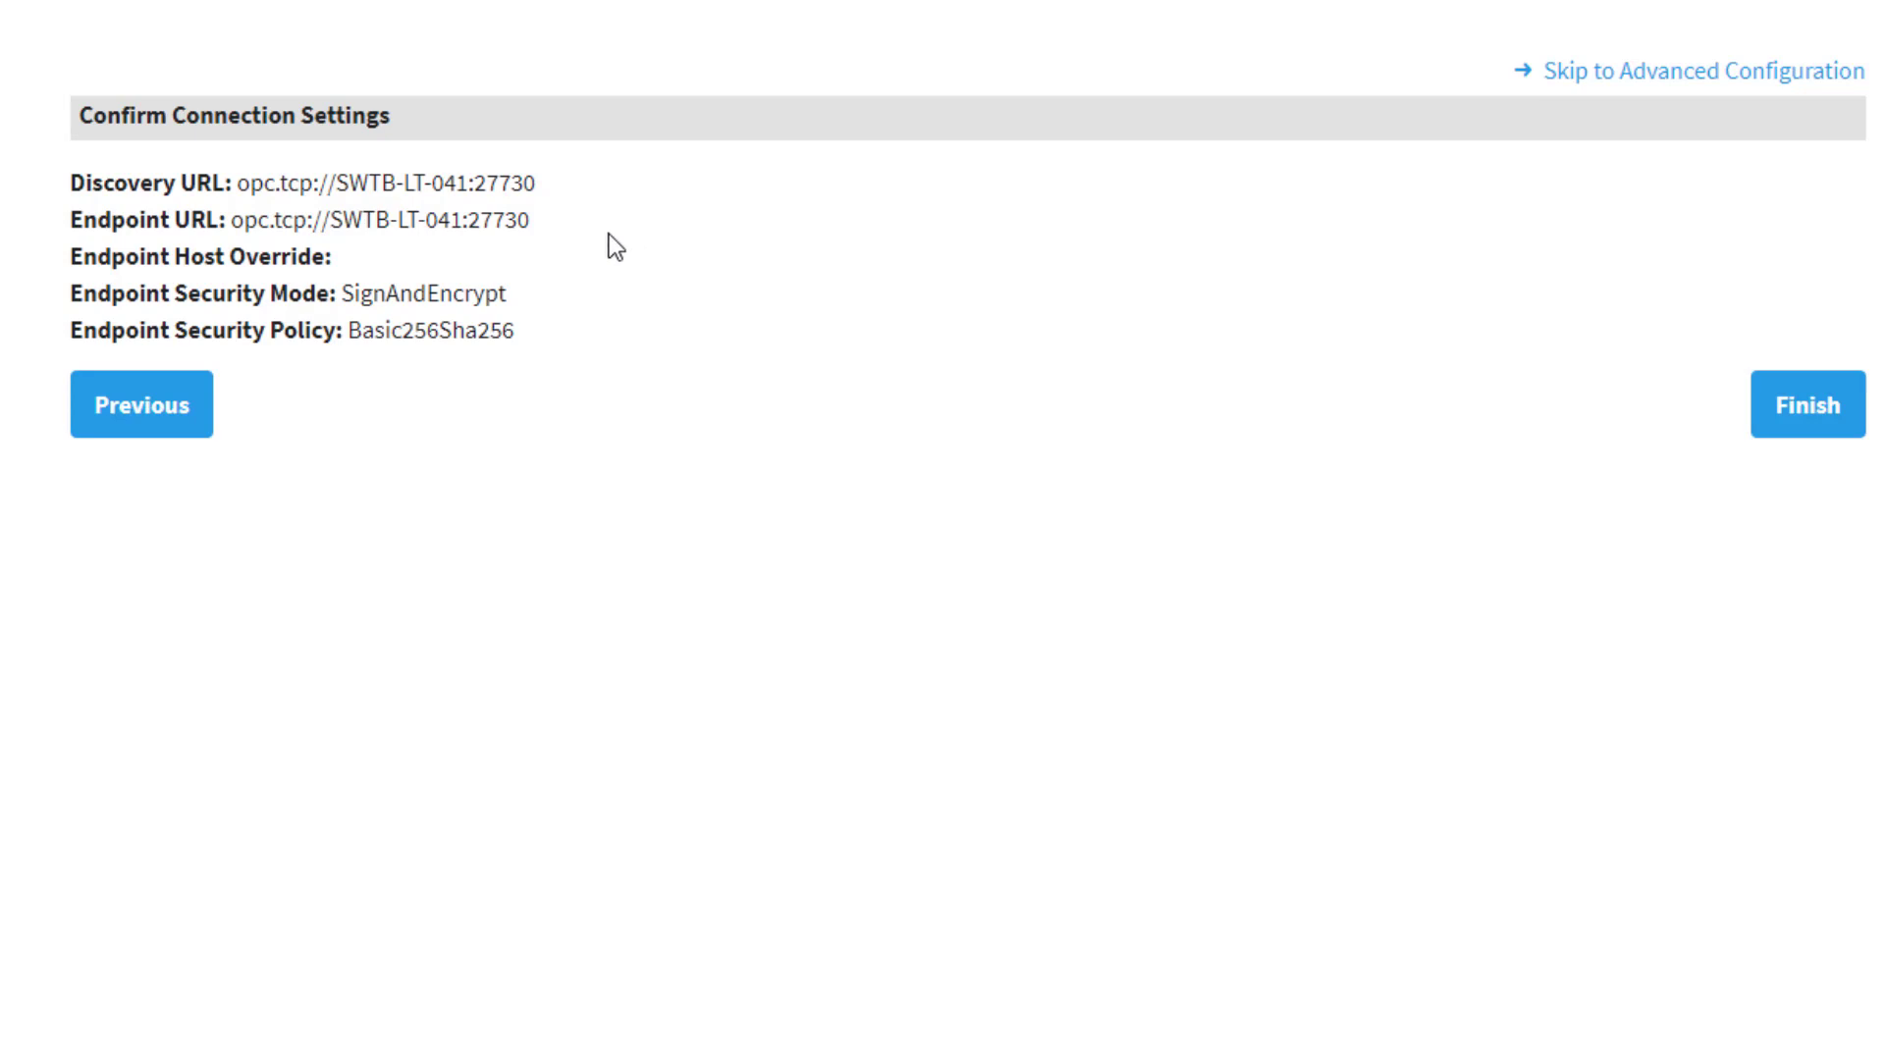
Accept the connection settings and create the OPC UA connection named OmniServerUA.
click(1782, 412)
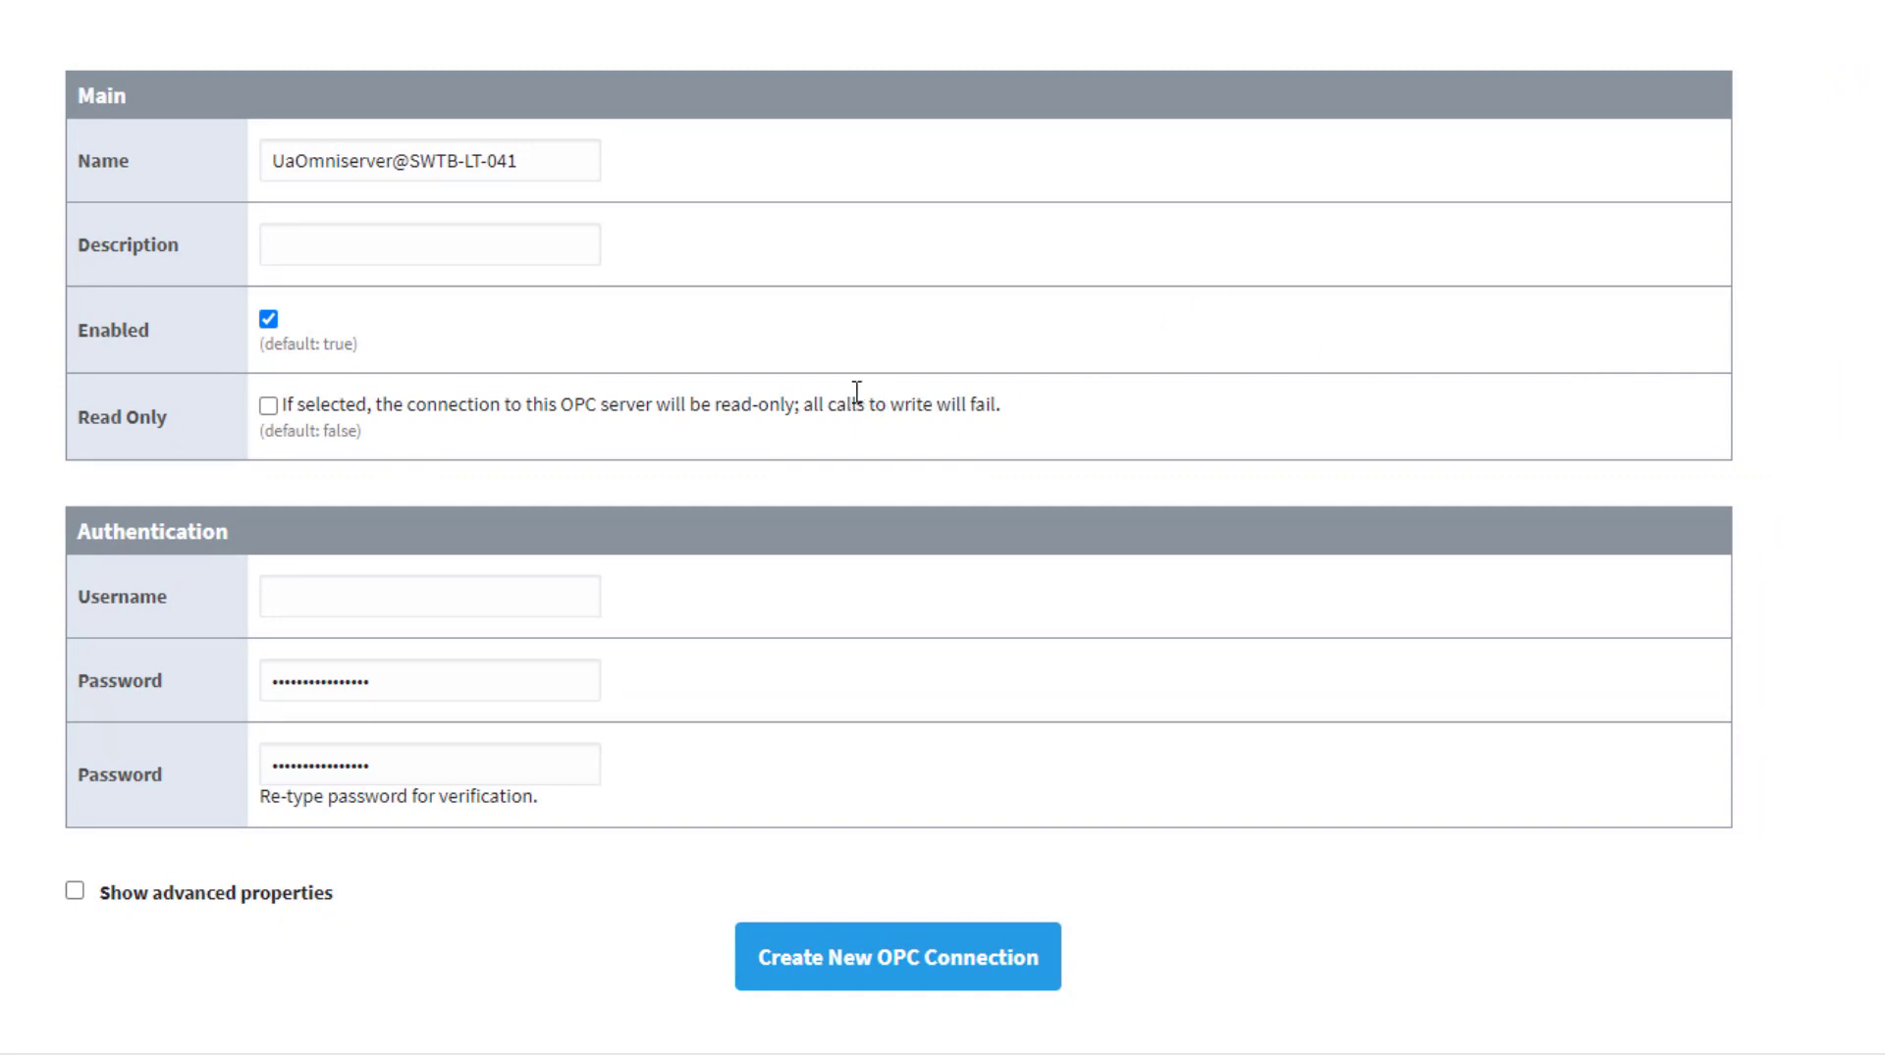
click(361, 240)
drag(530, 162, 180, 143)
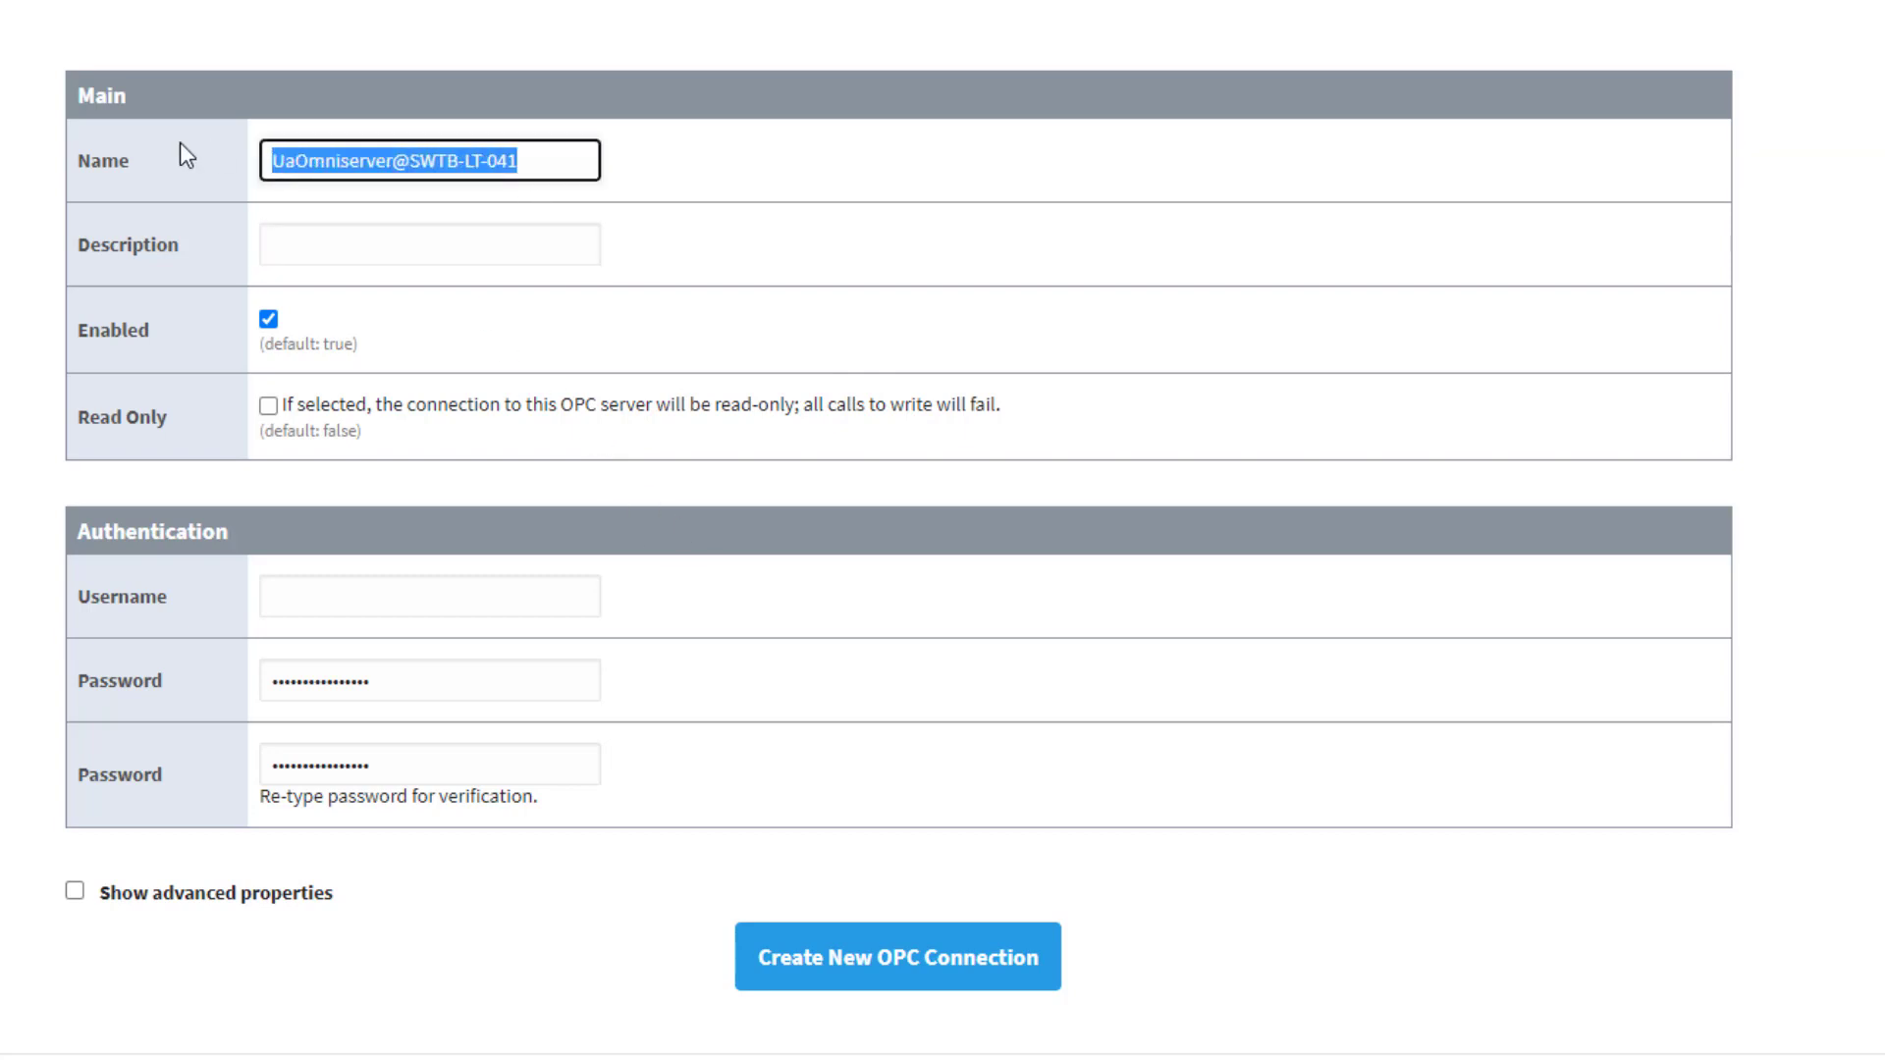
text(omnis)
key(BackSpace)
key(BackSpace)
key(BackSpace)
key(BackSpace)
key(BackSpace)
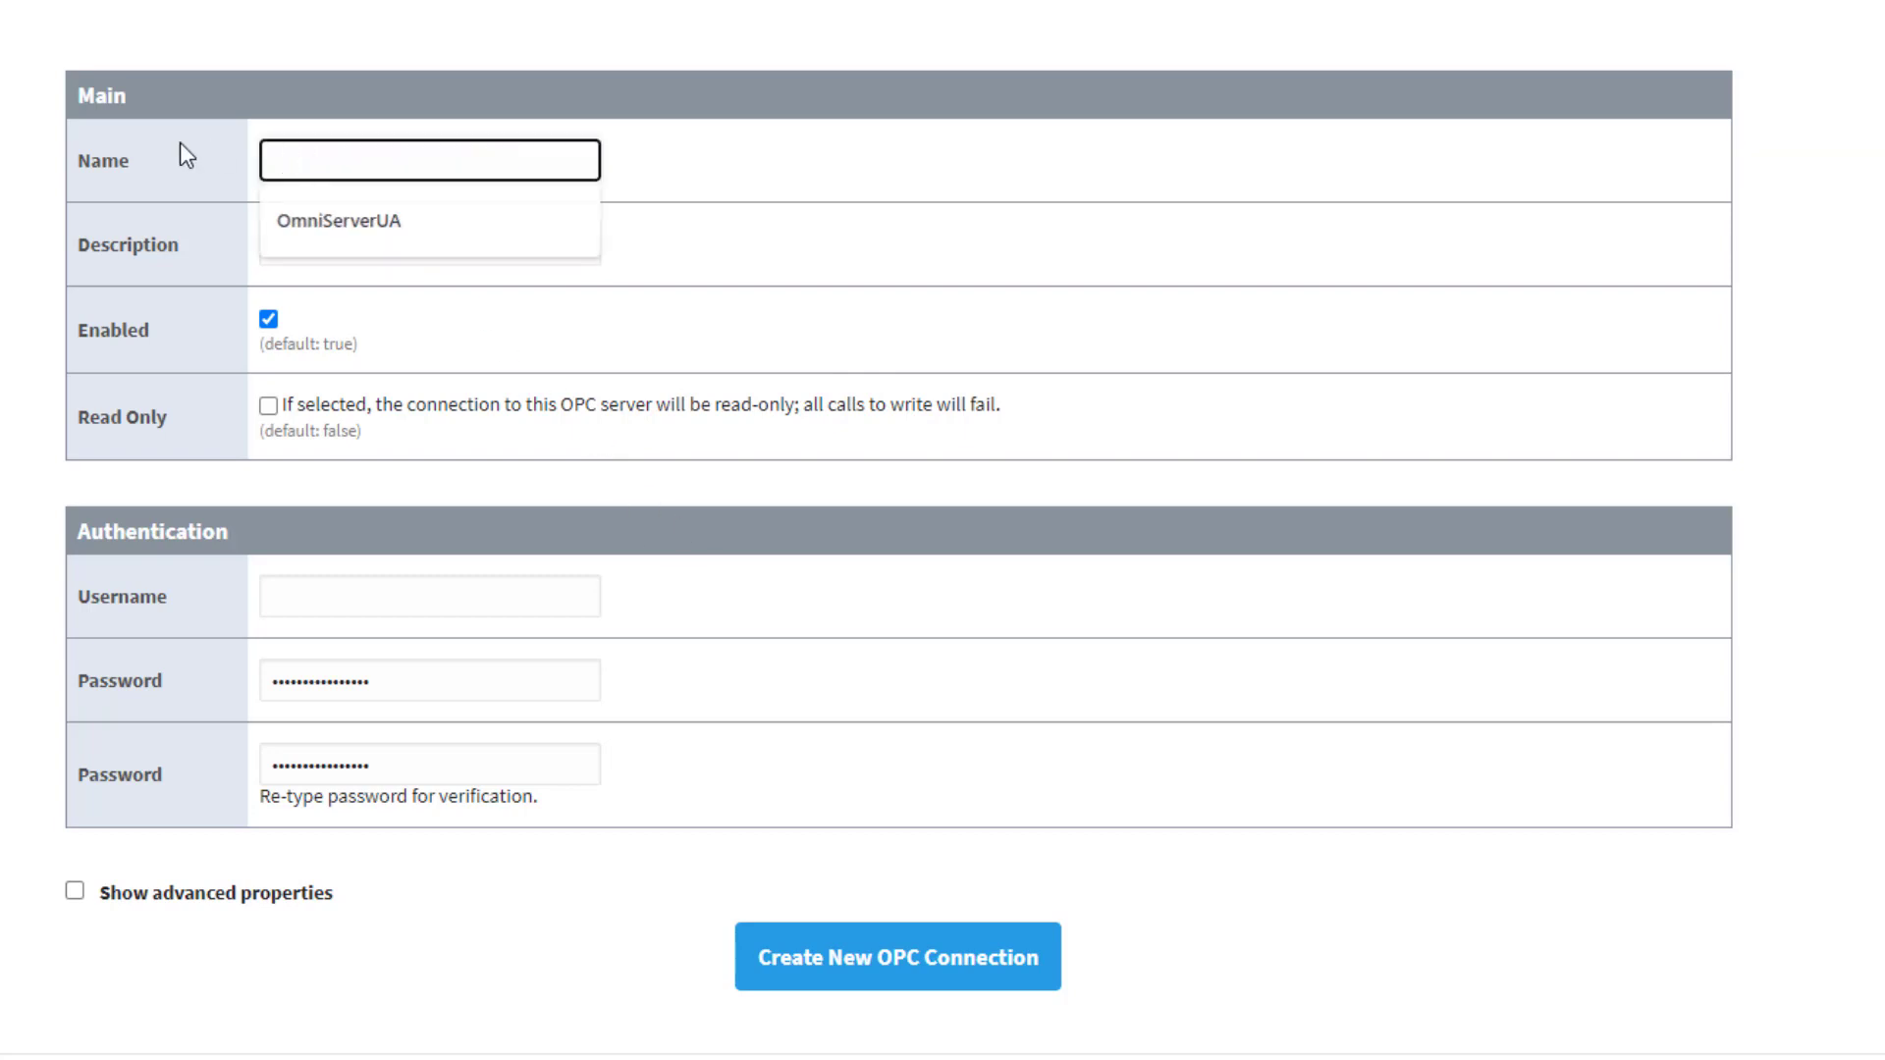
text(OmniServerUA)
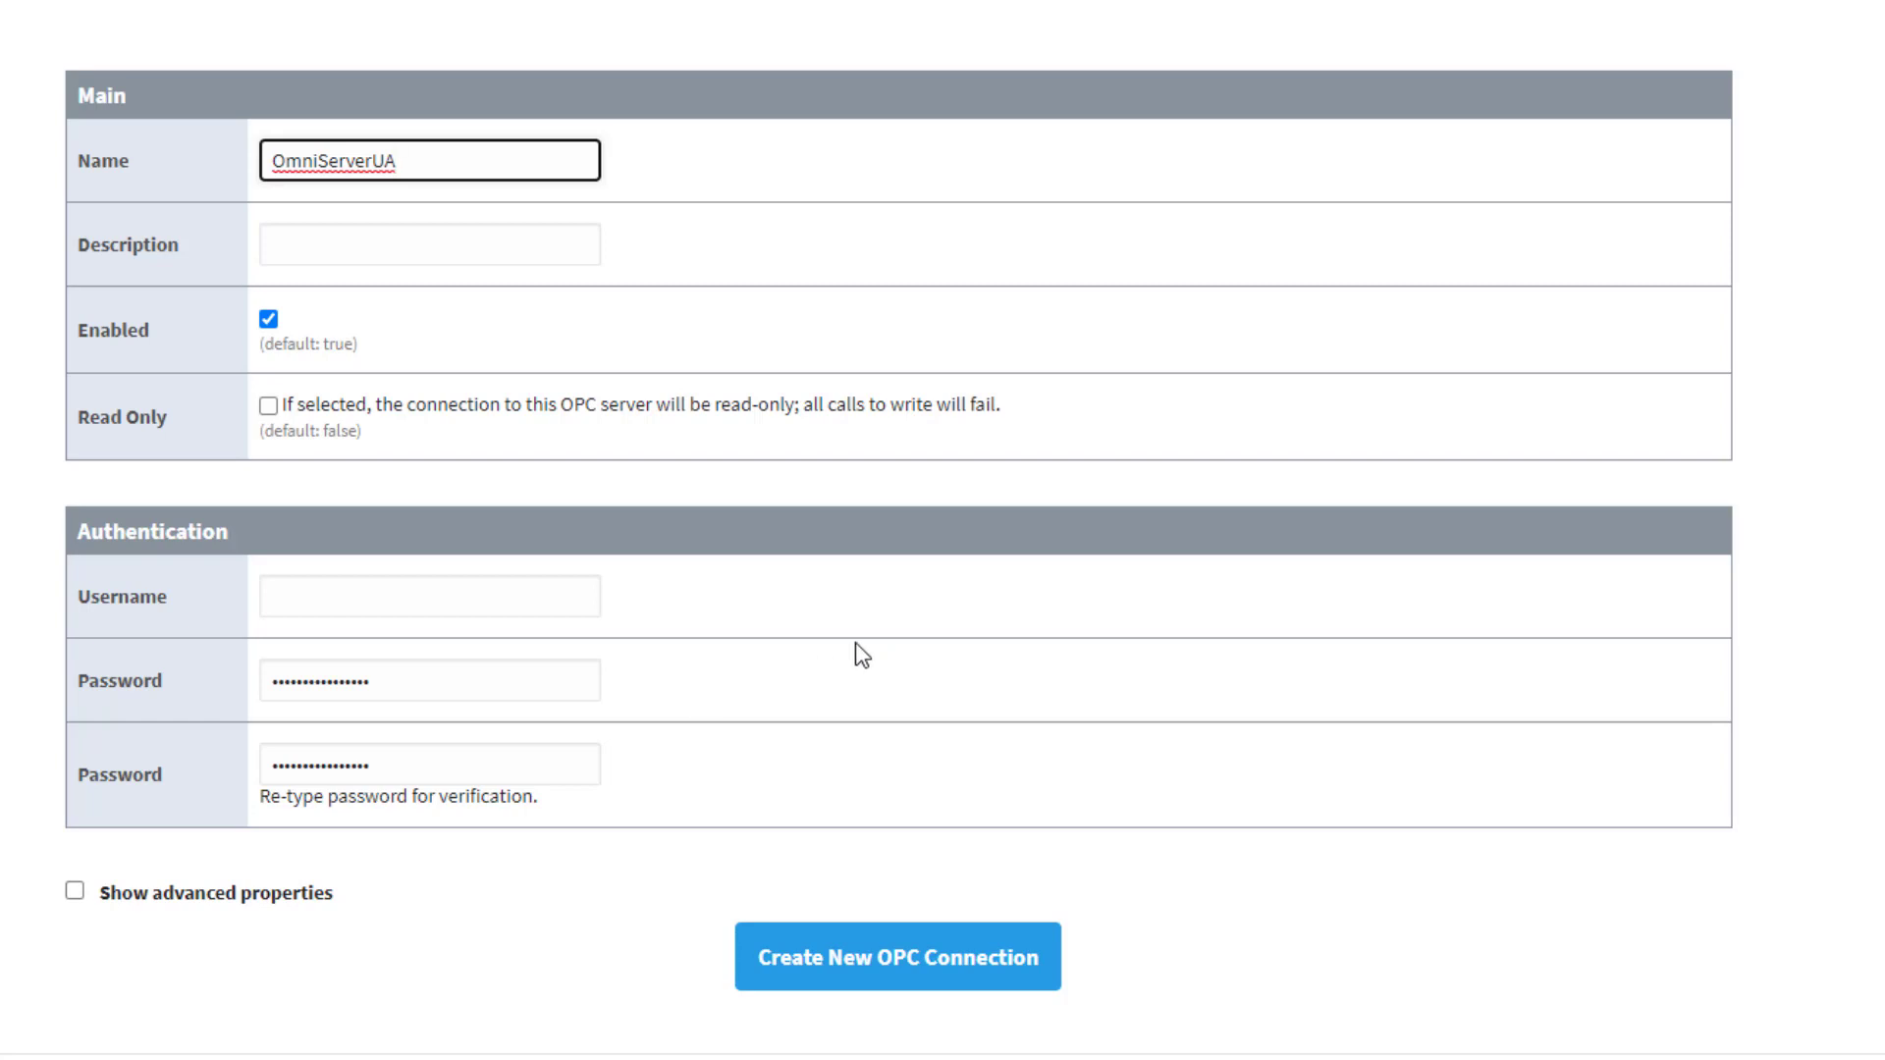
click(899, 982)
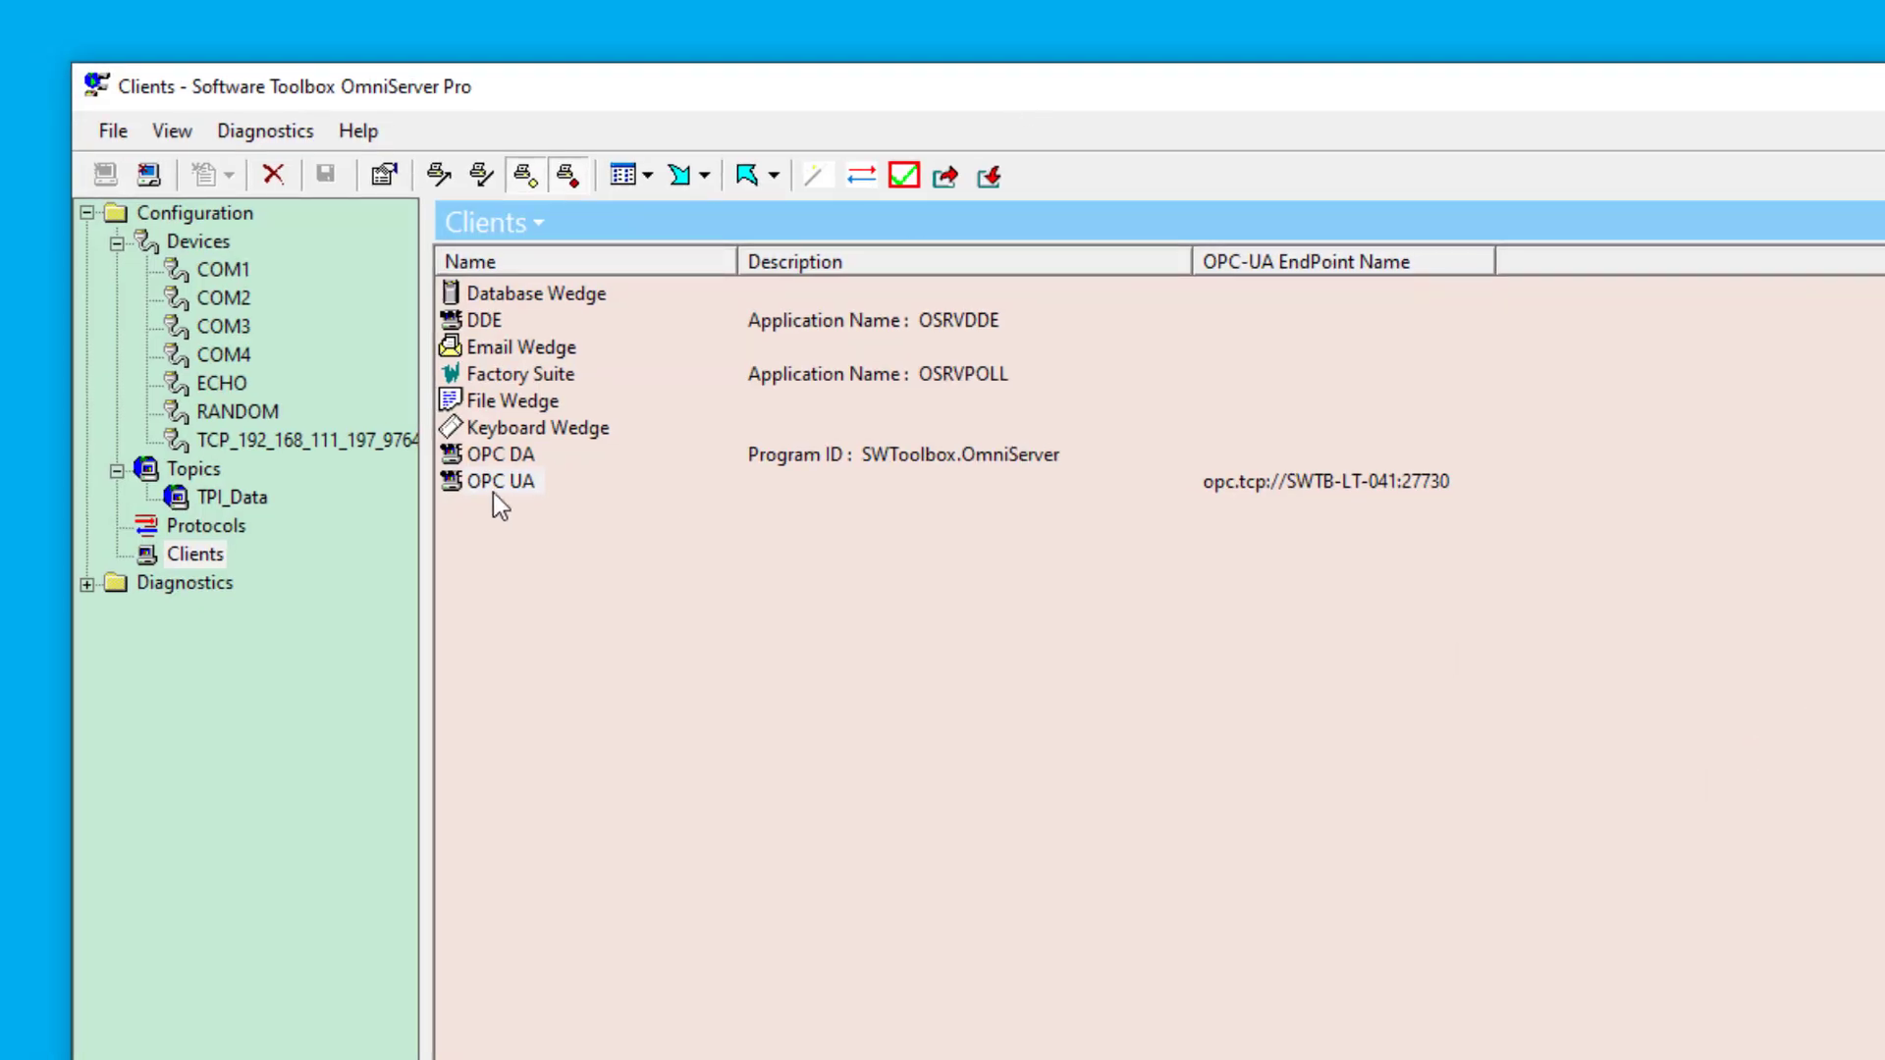
Trust the Ignition OPC UA Client certificate on the OPC UA endpoint and apply the change immediately.
double_click(493, 480)
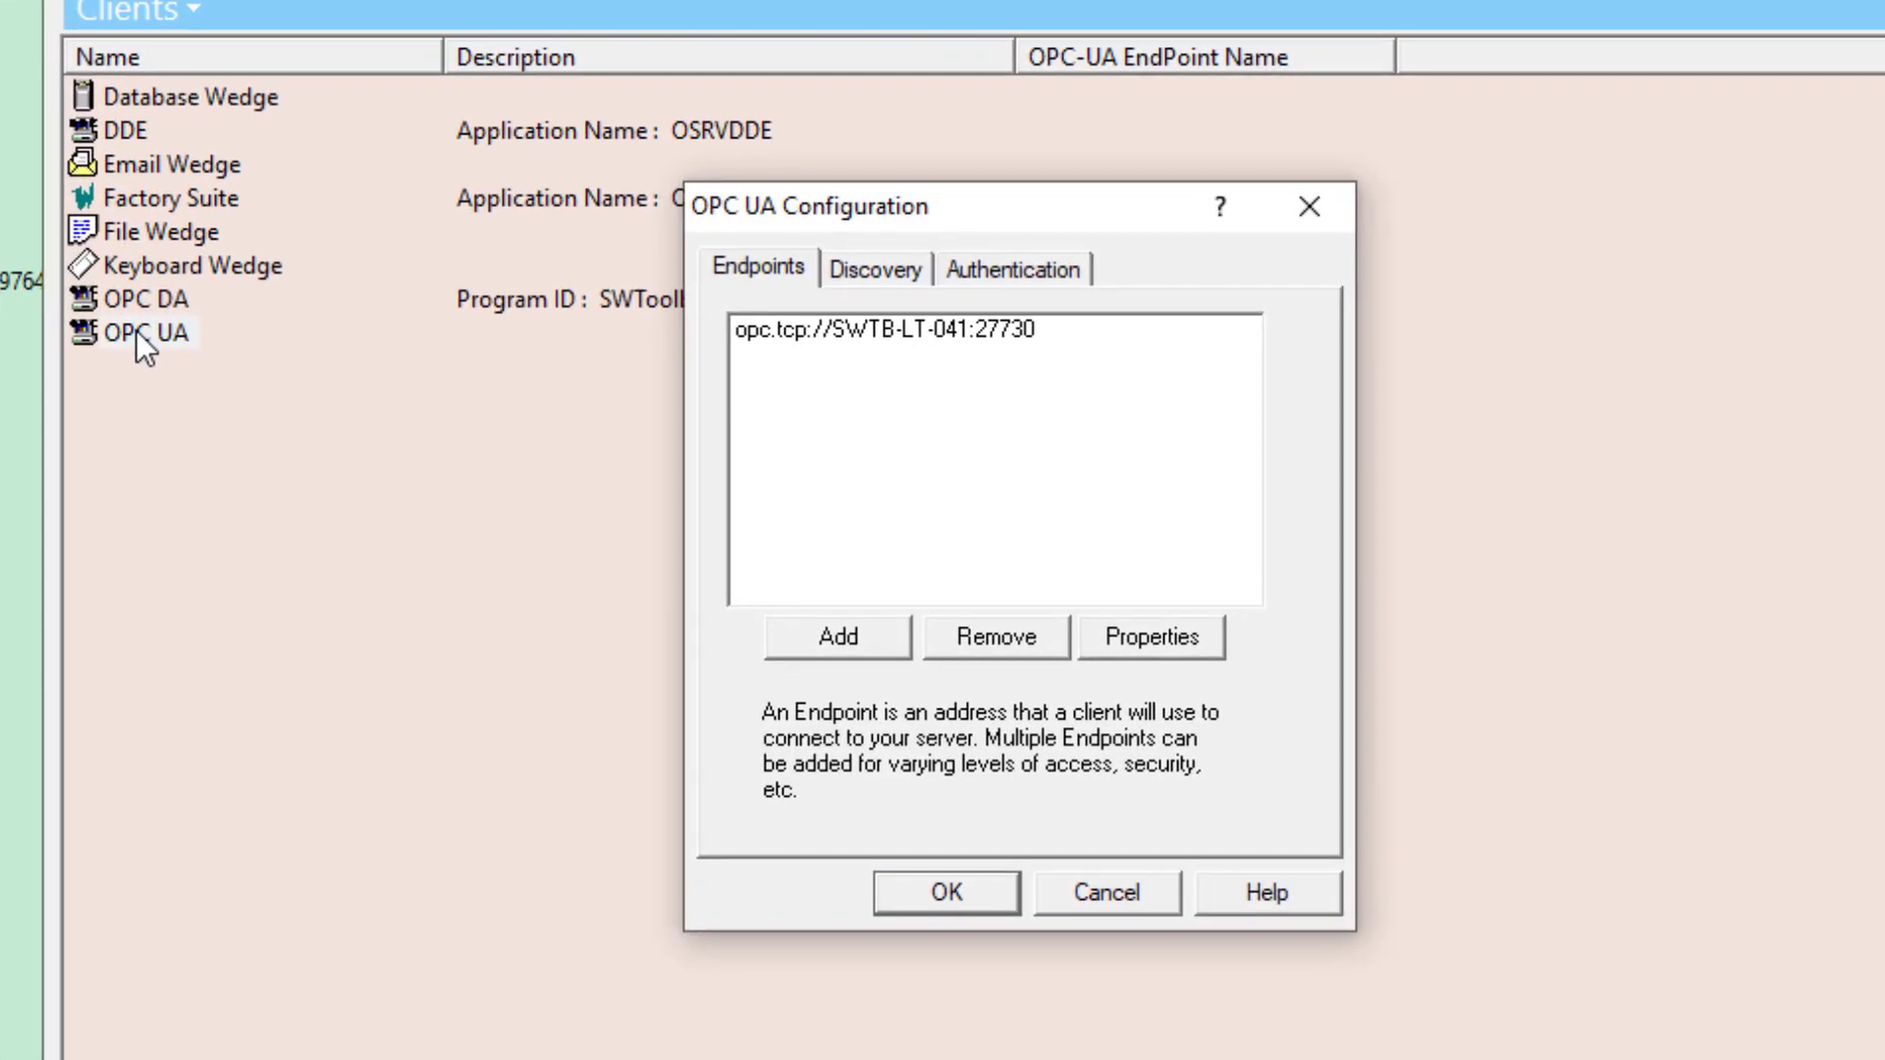
double_click(889, 327)
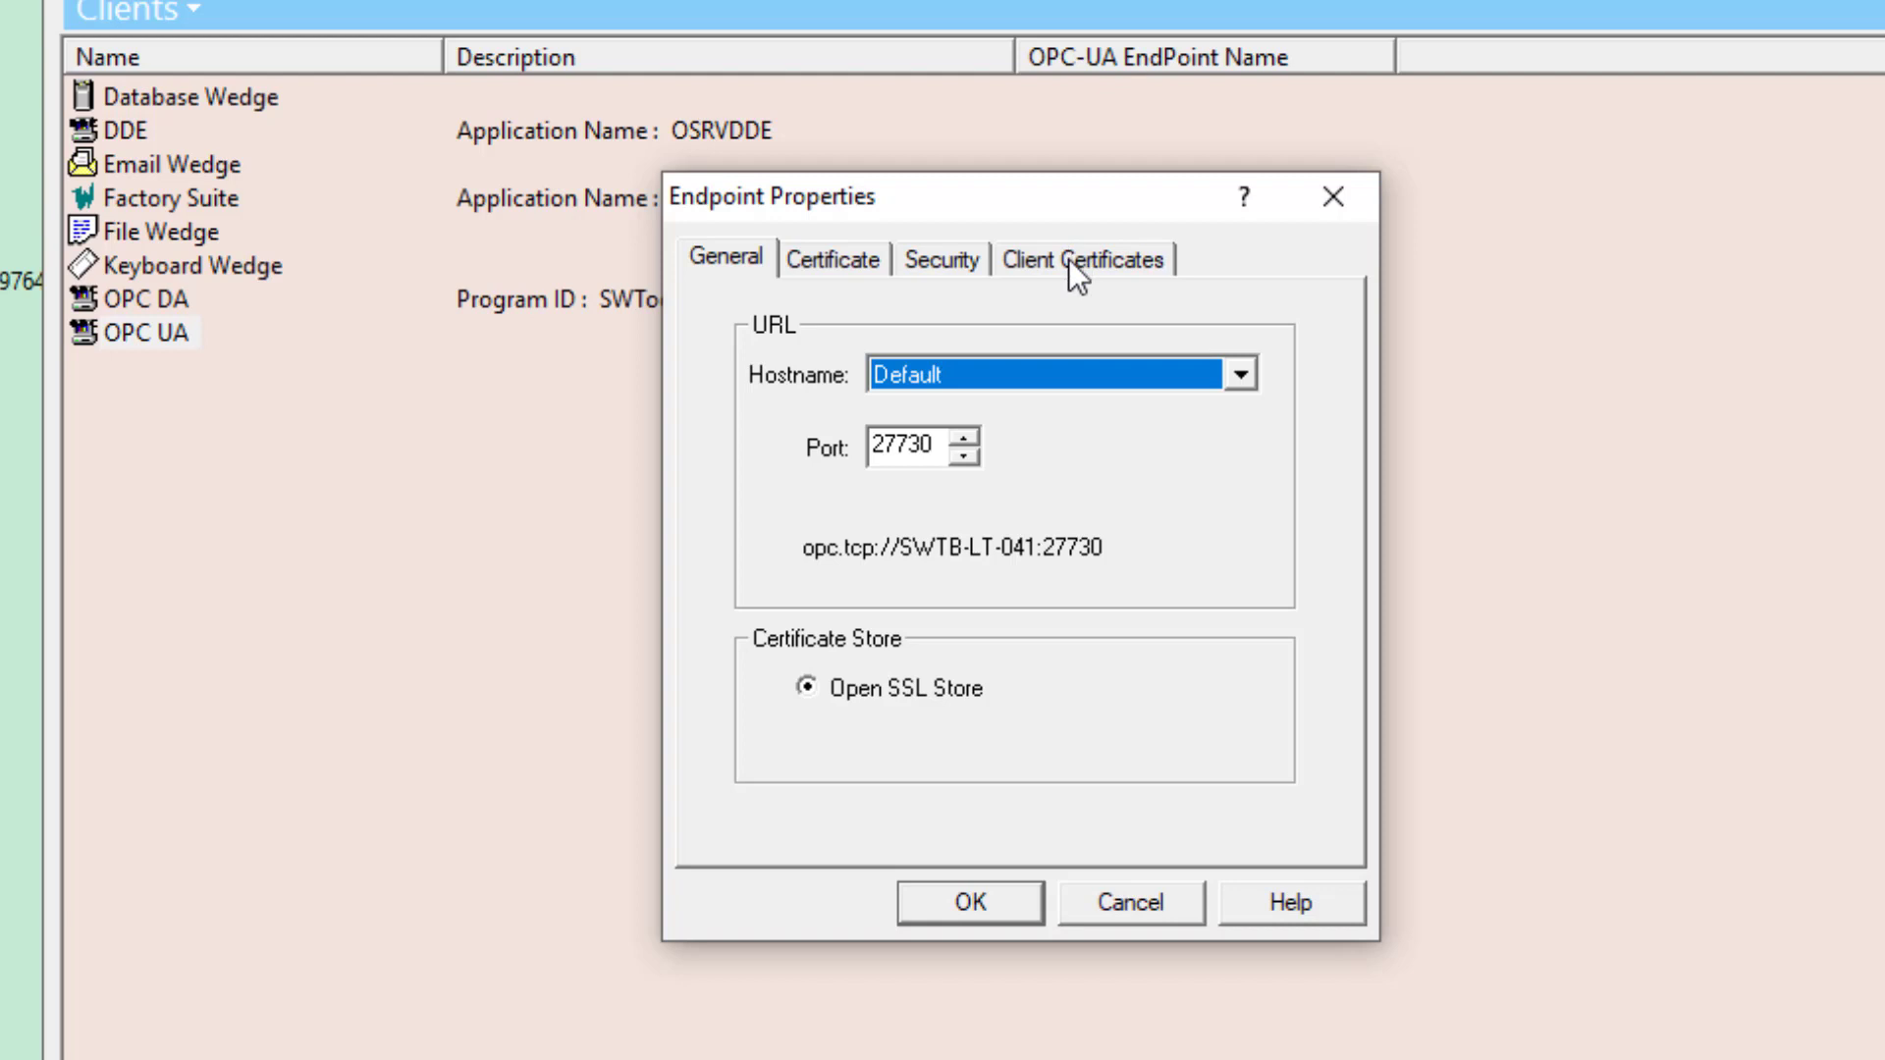
click(1077, 278)
click(1173, 375)
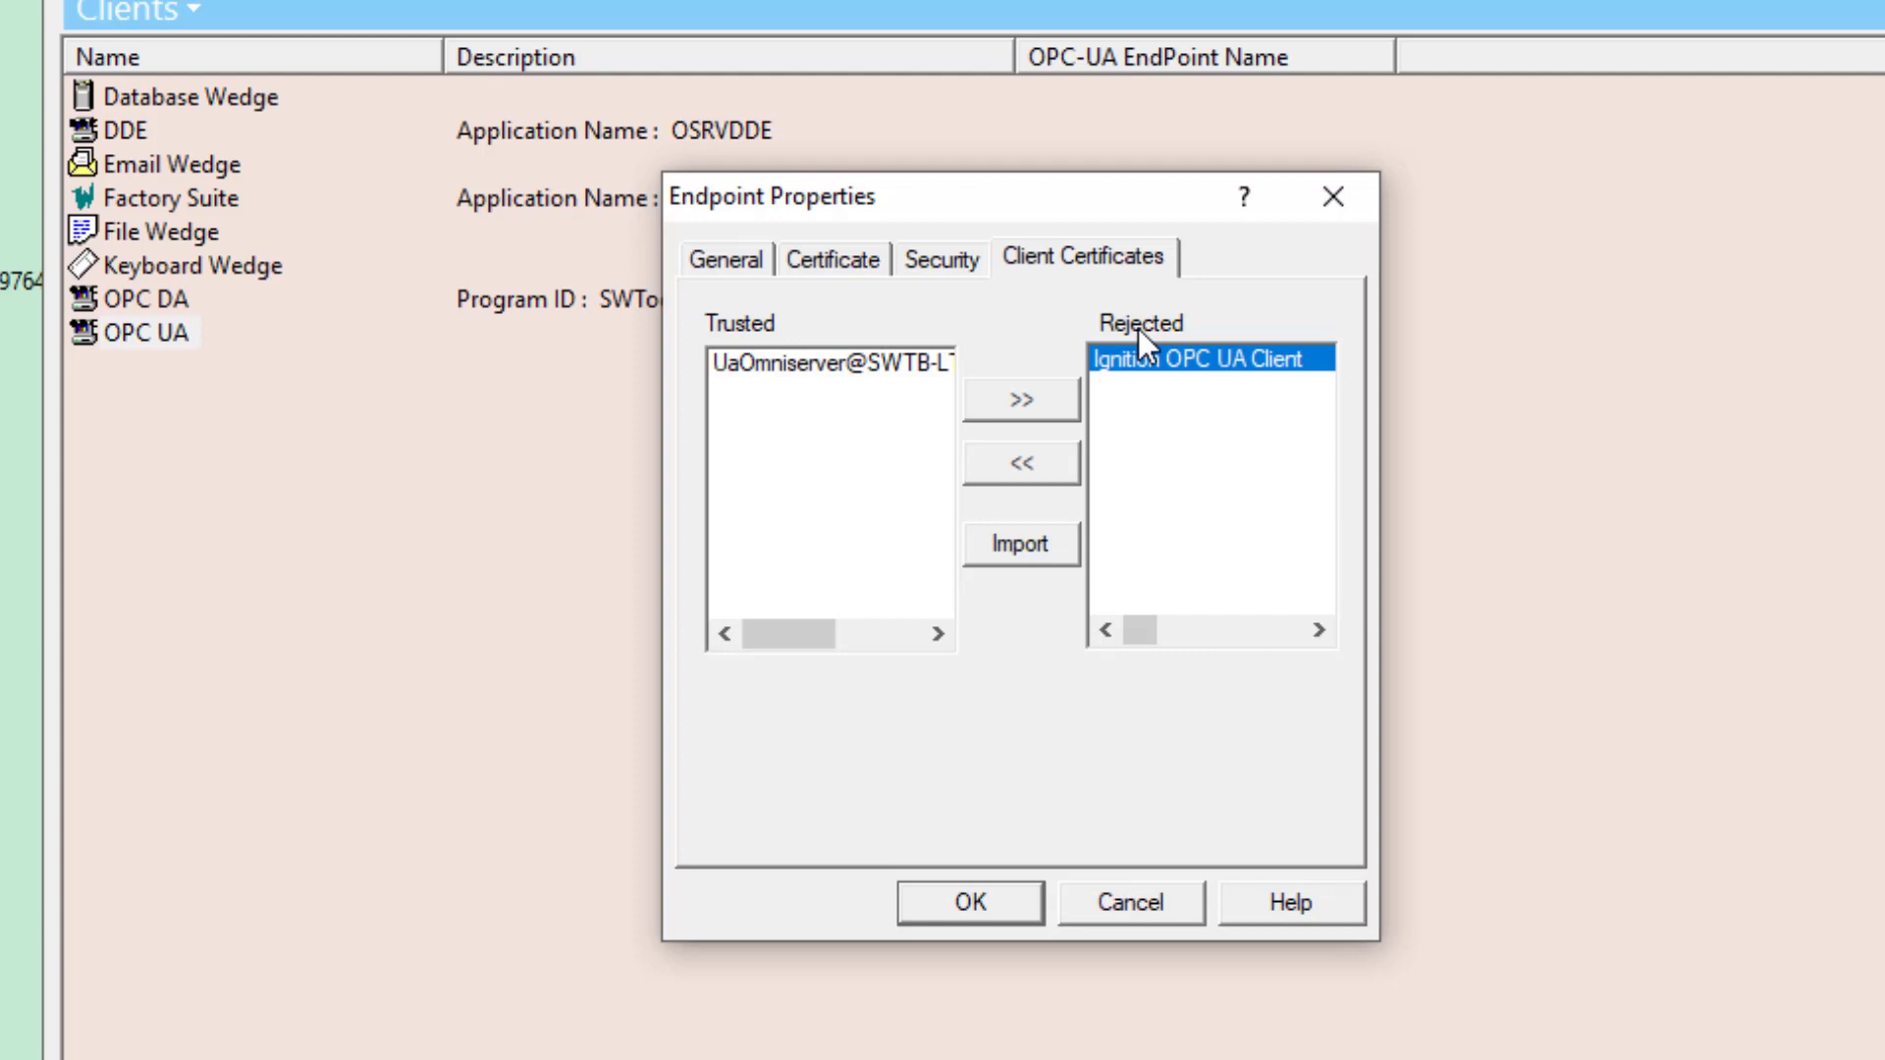
click(1022, 464)
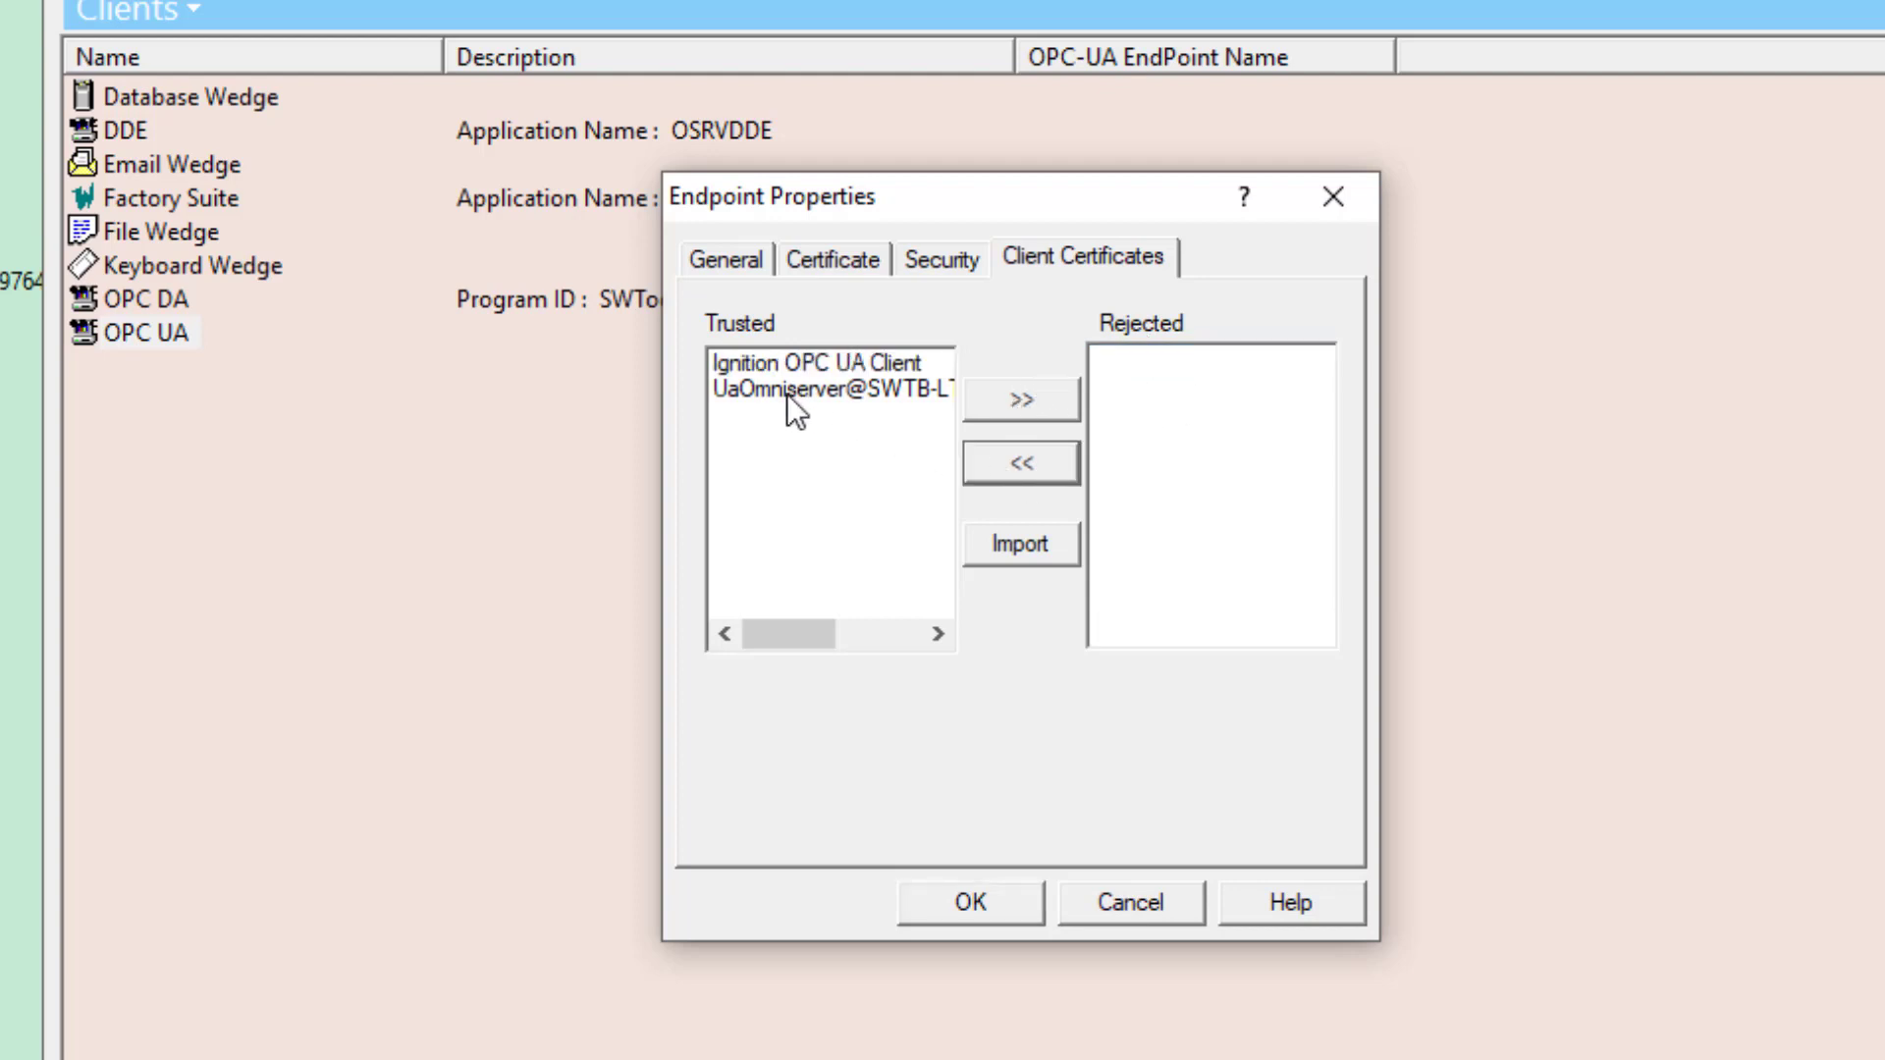
click(972, 906)
click(929, 887)
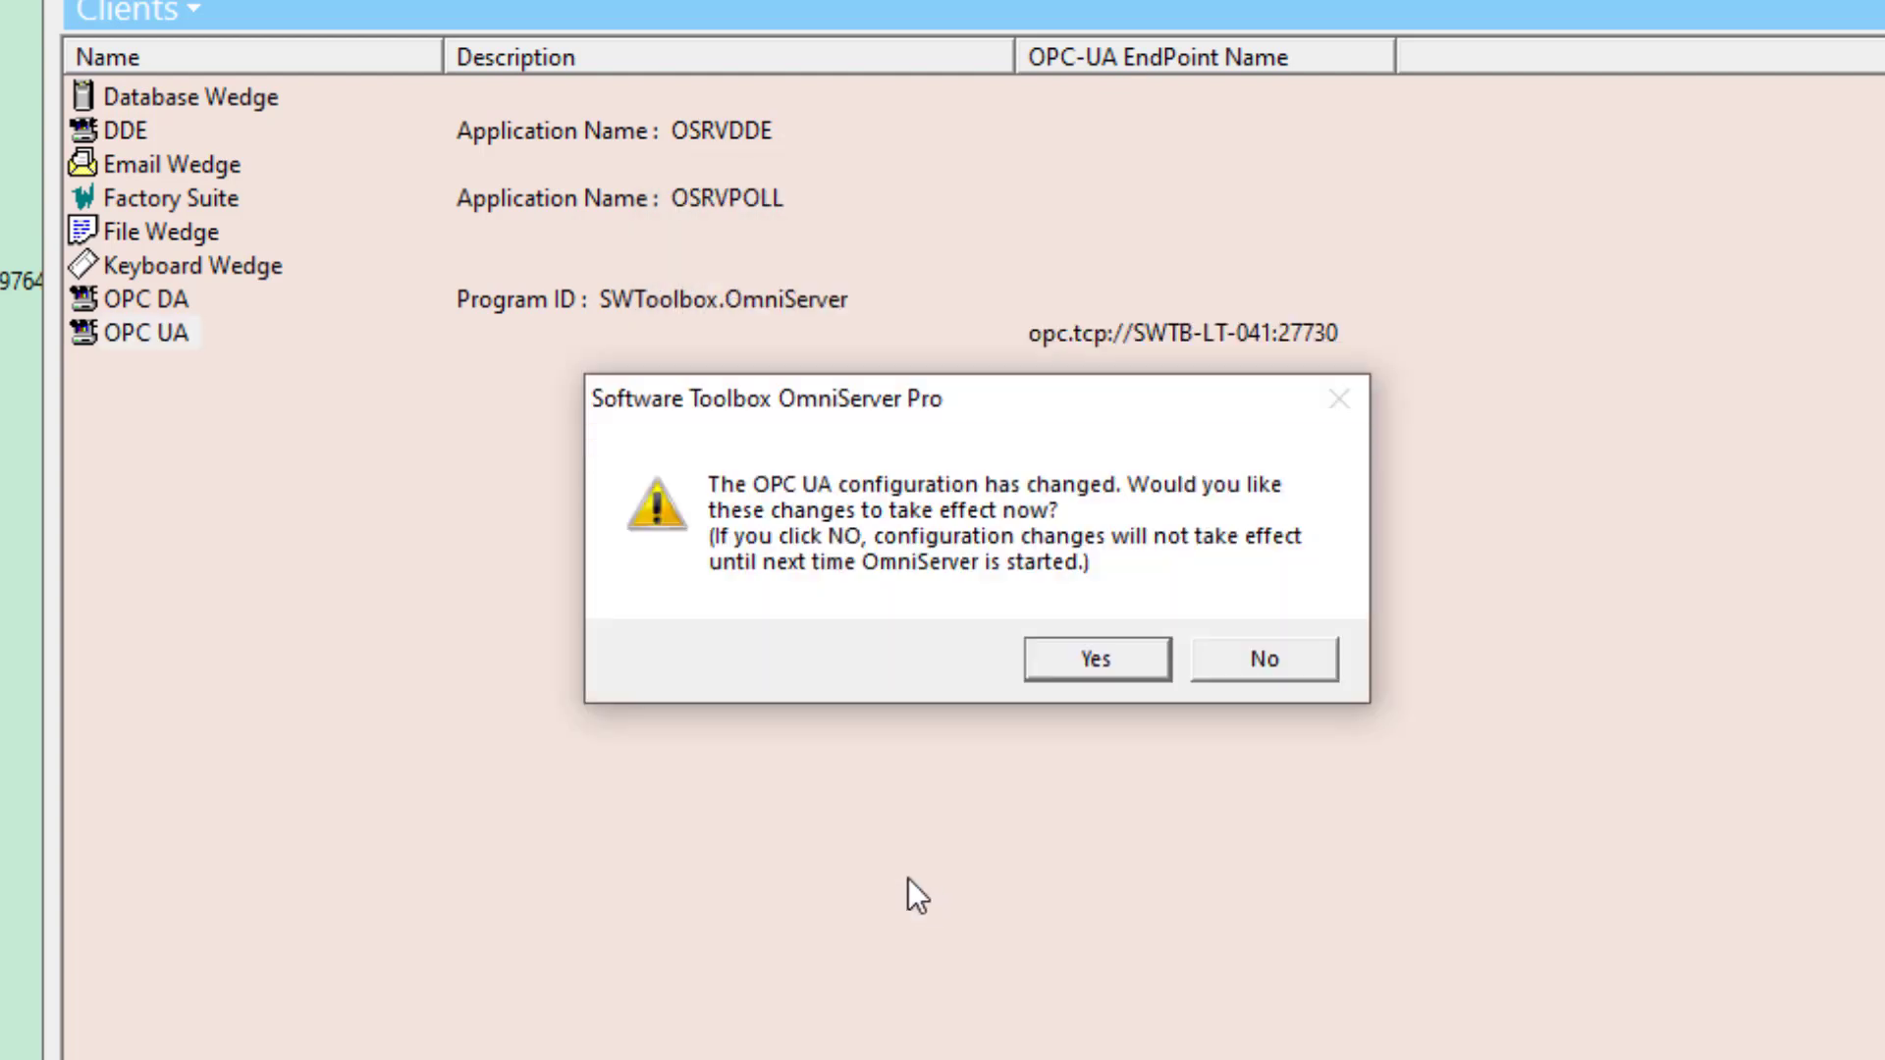
click(1117, 653)
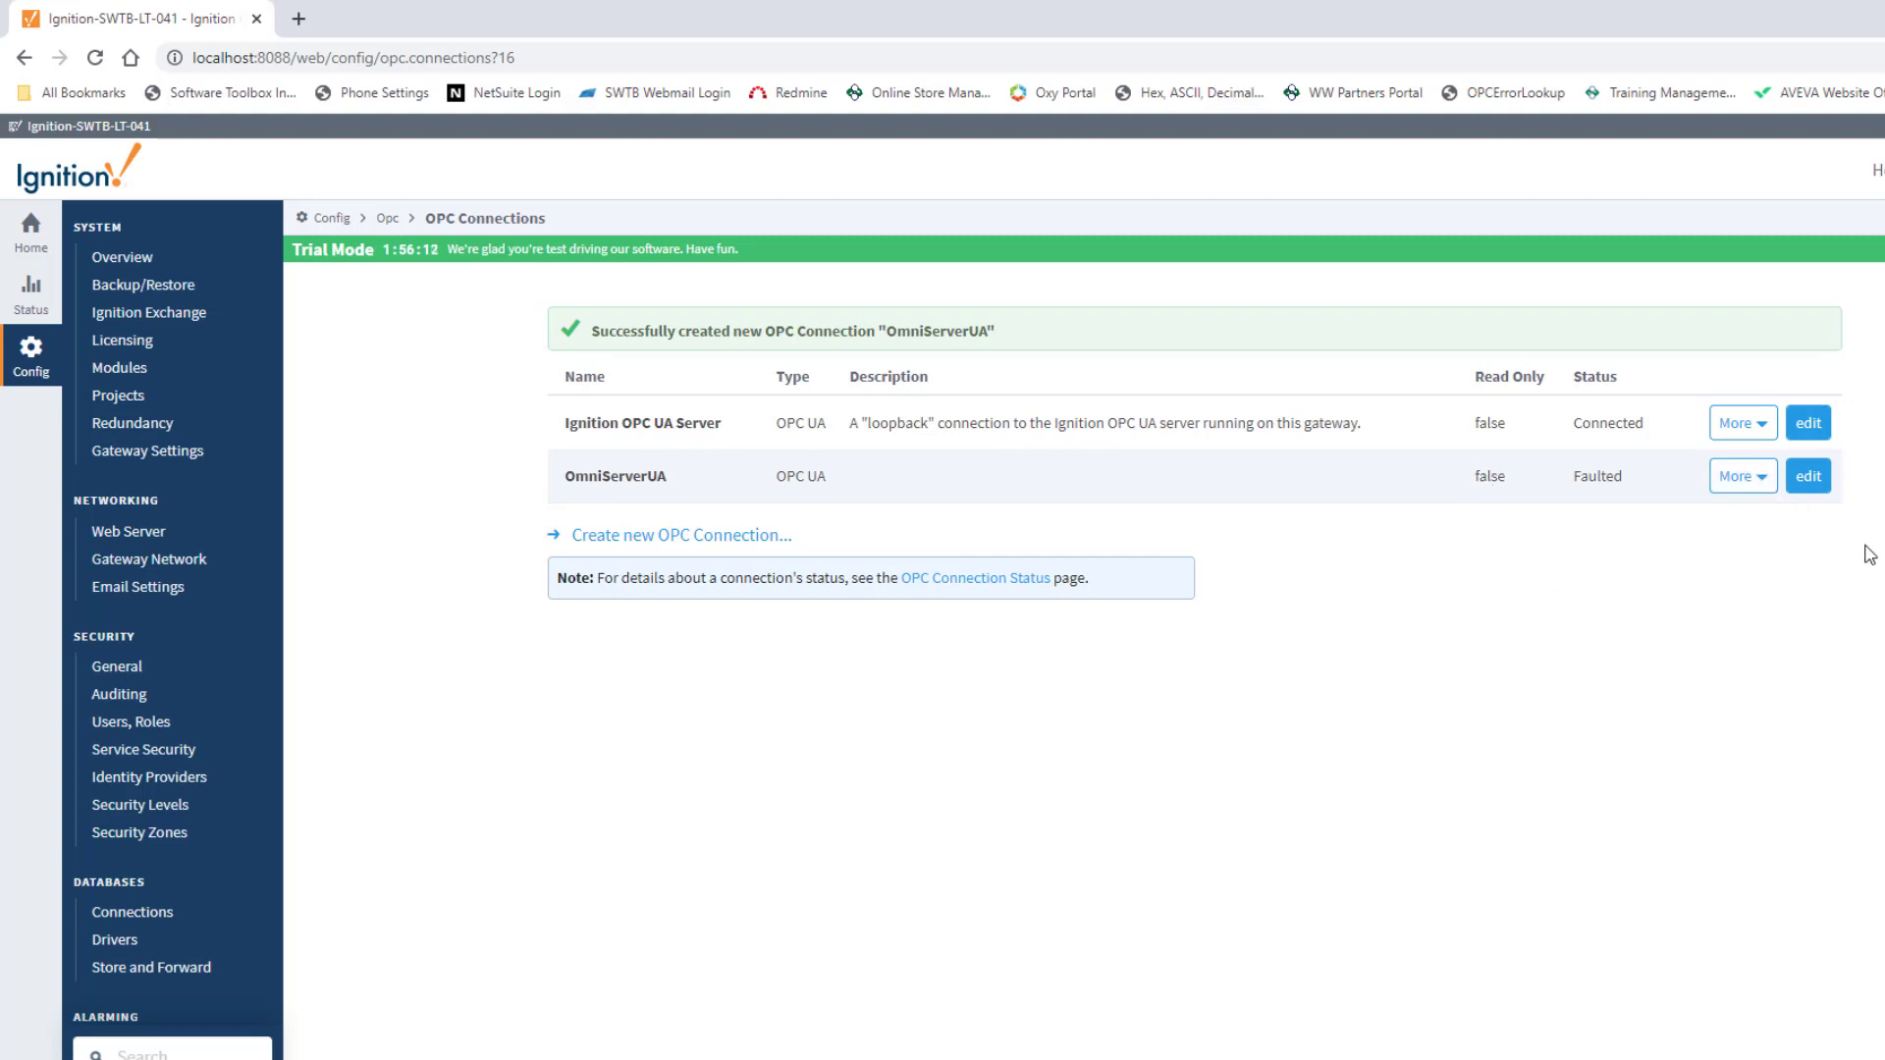
Re-save the OmniServerUA connection so it shows Connected, then bring up the Designer Launcher.
click(1807, 476)
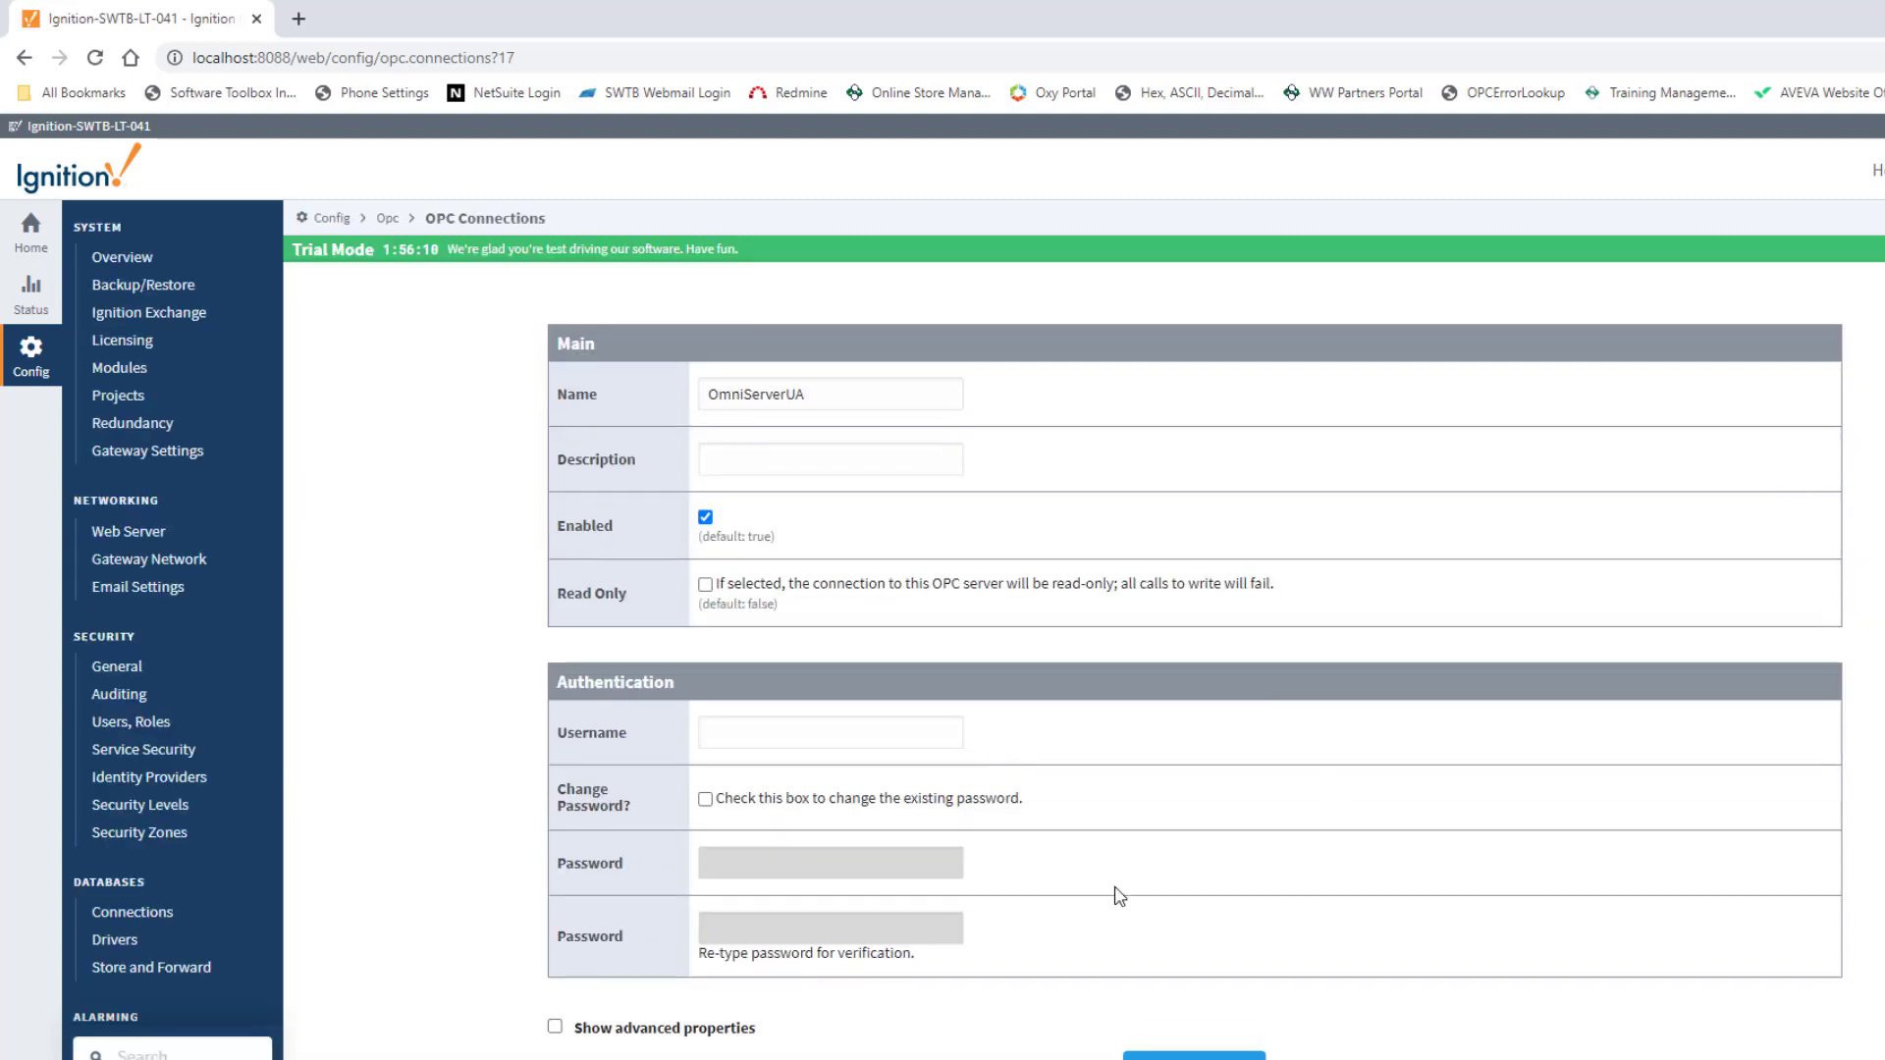
click(1194, 1056)
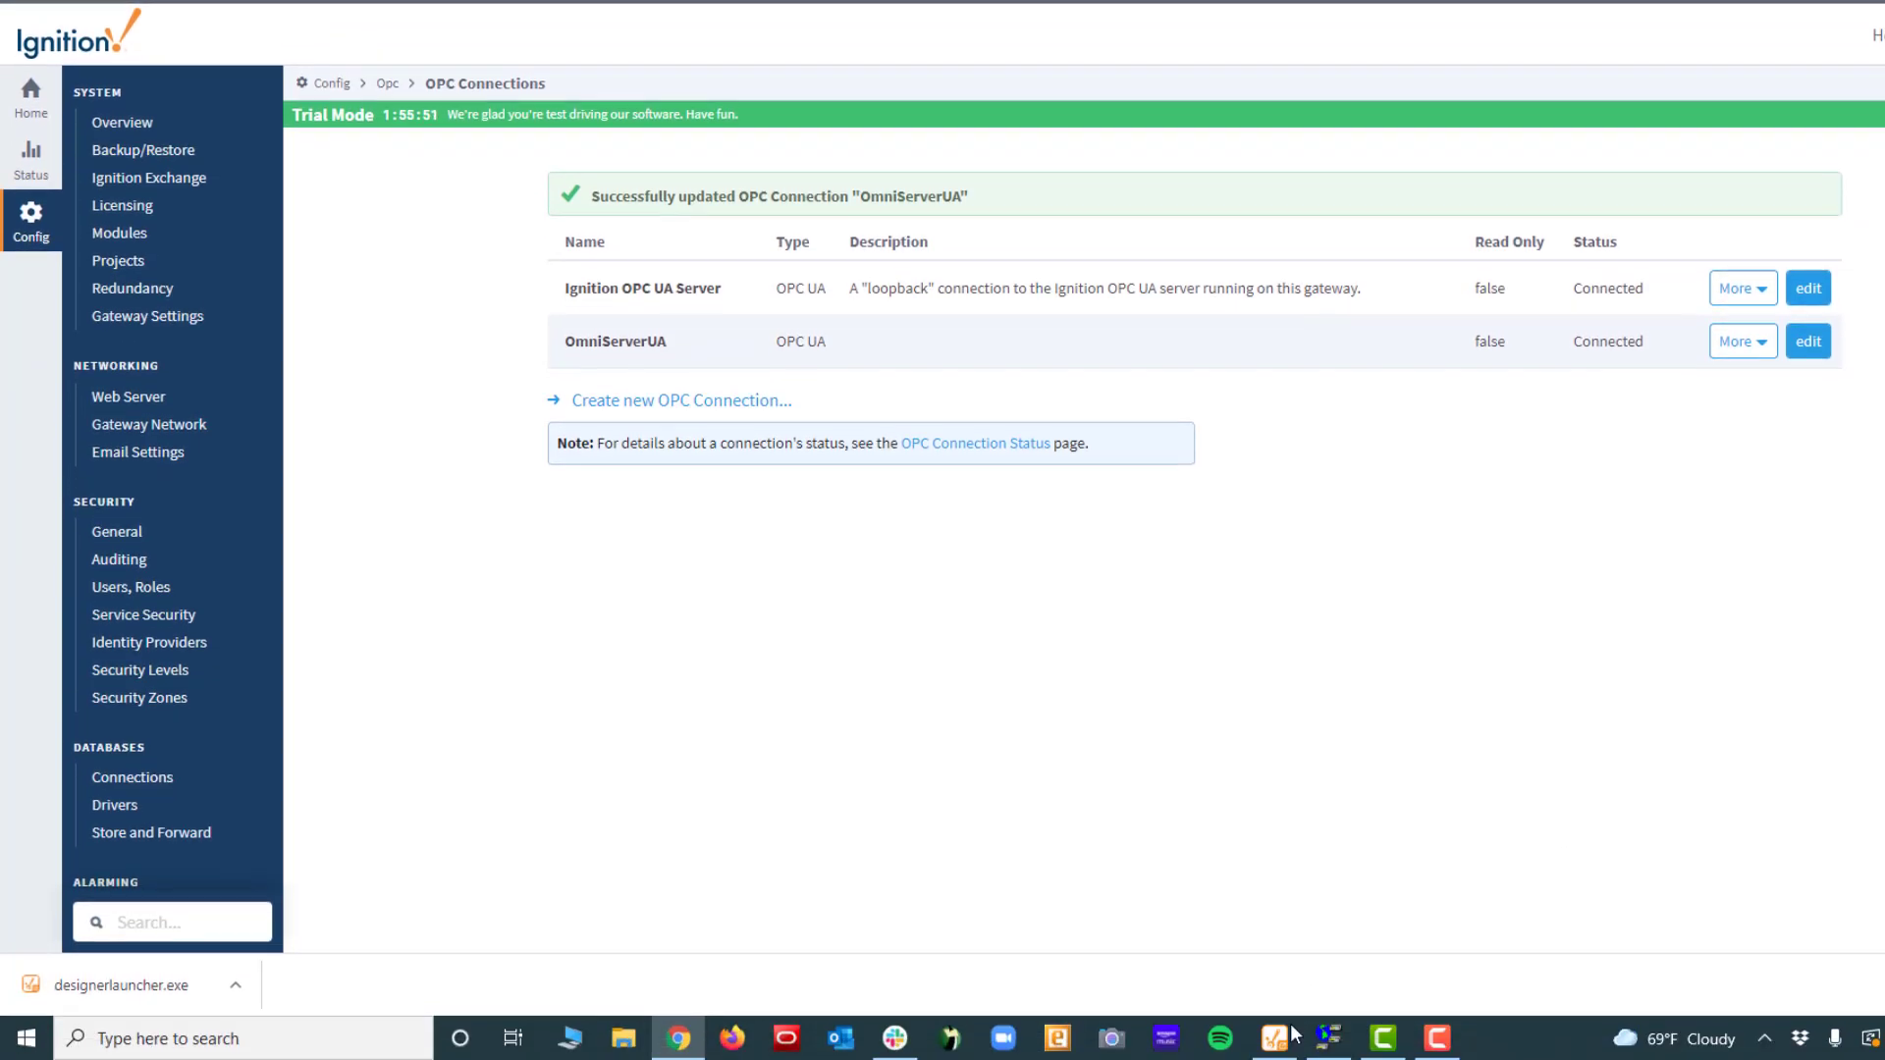
click(1290, 1036)
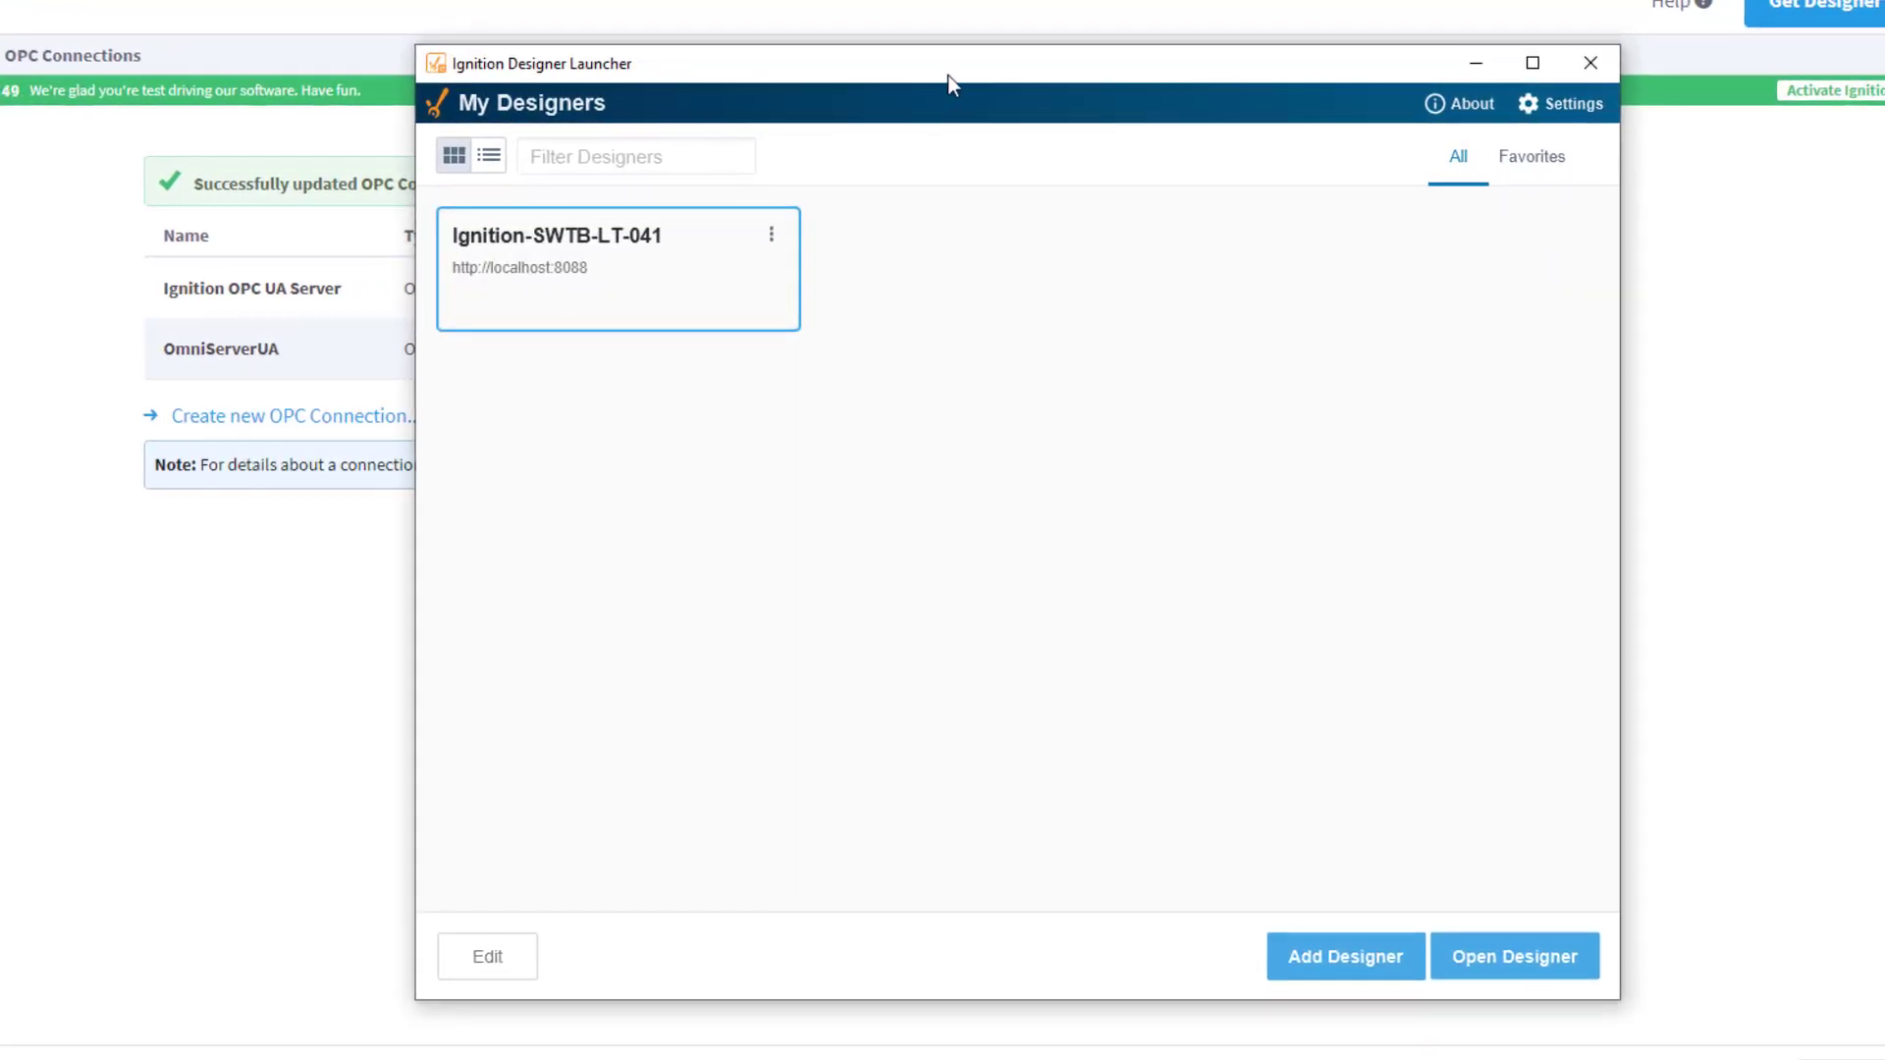
Launch the designer for the Ignition-SWTB-LT-041 gateway from the Designer Launcher.
drag(923, 61, 870, 38)
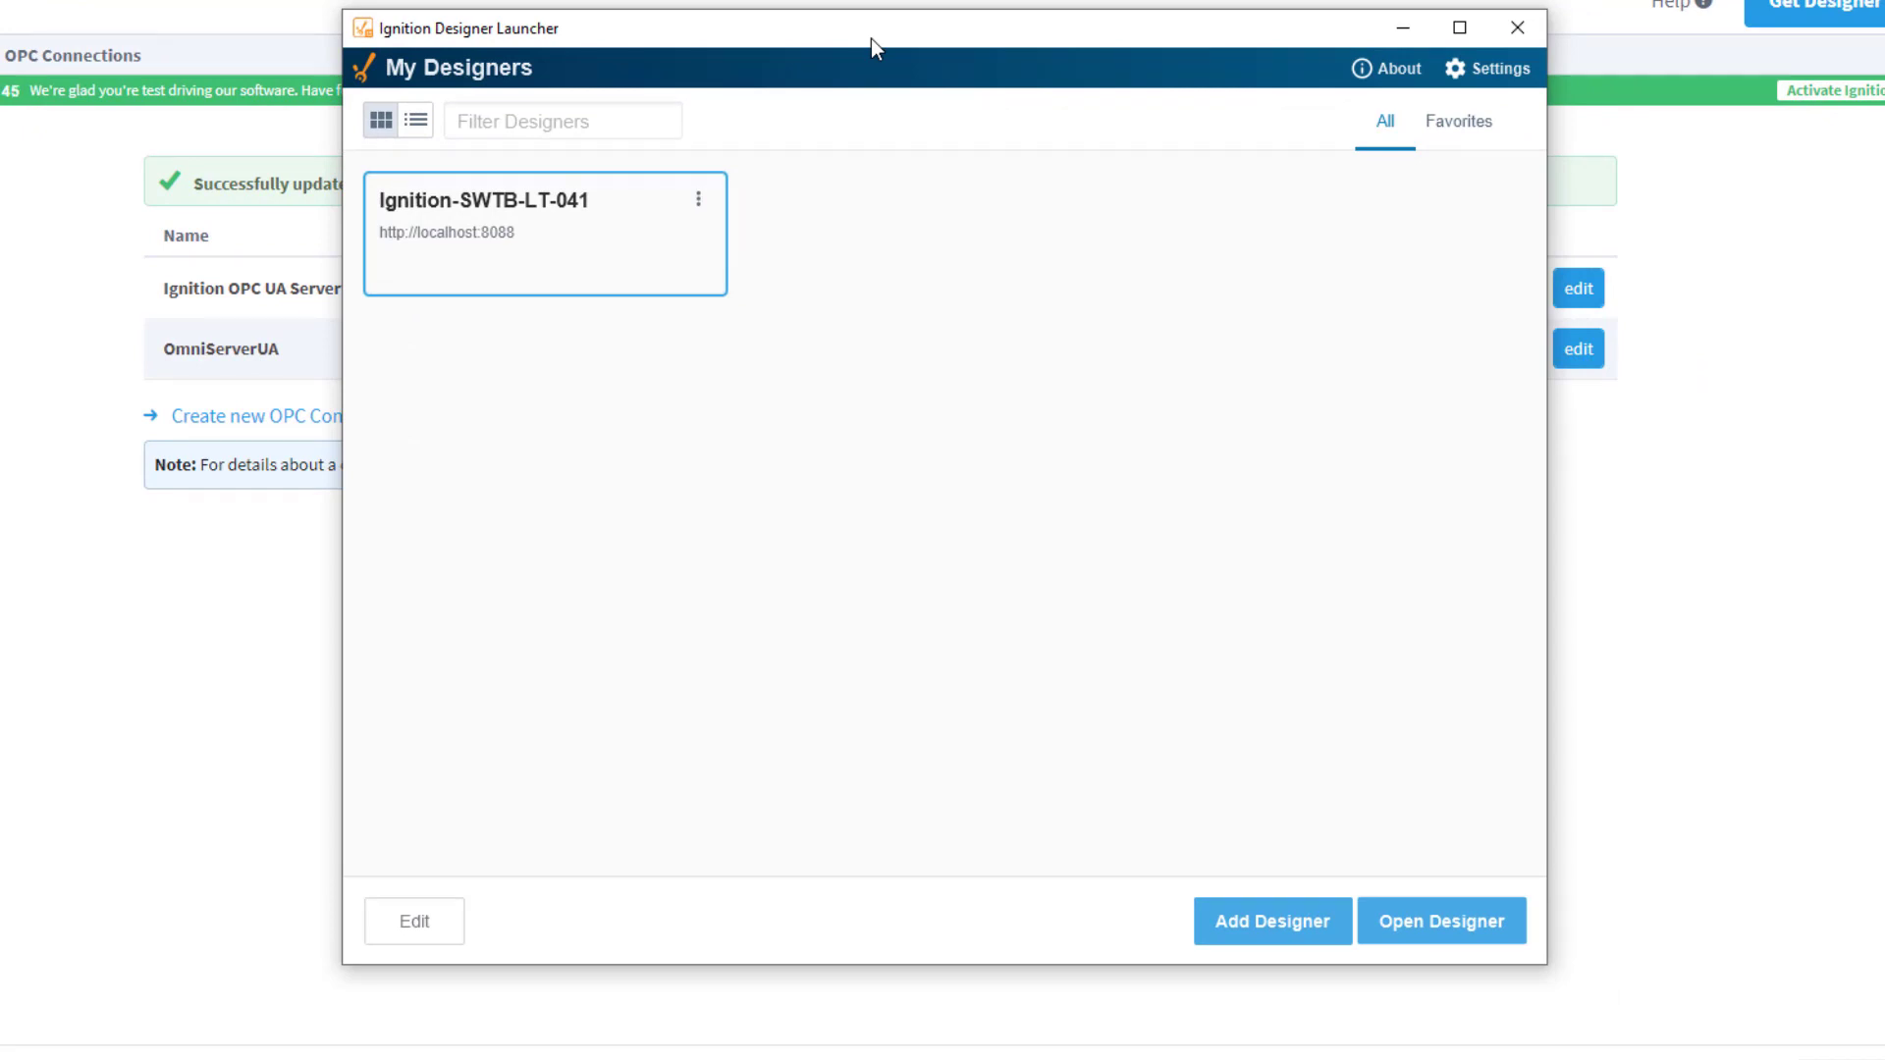
click(515, 245)
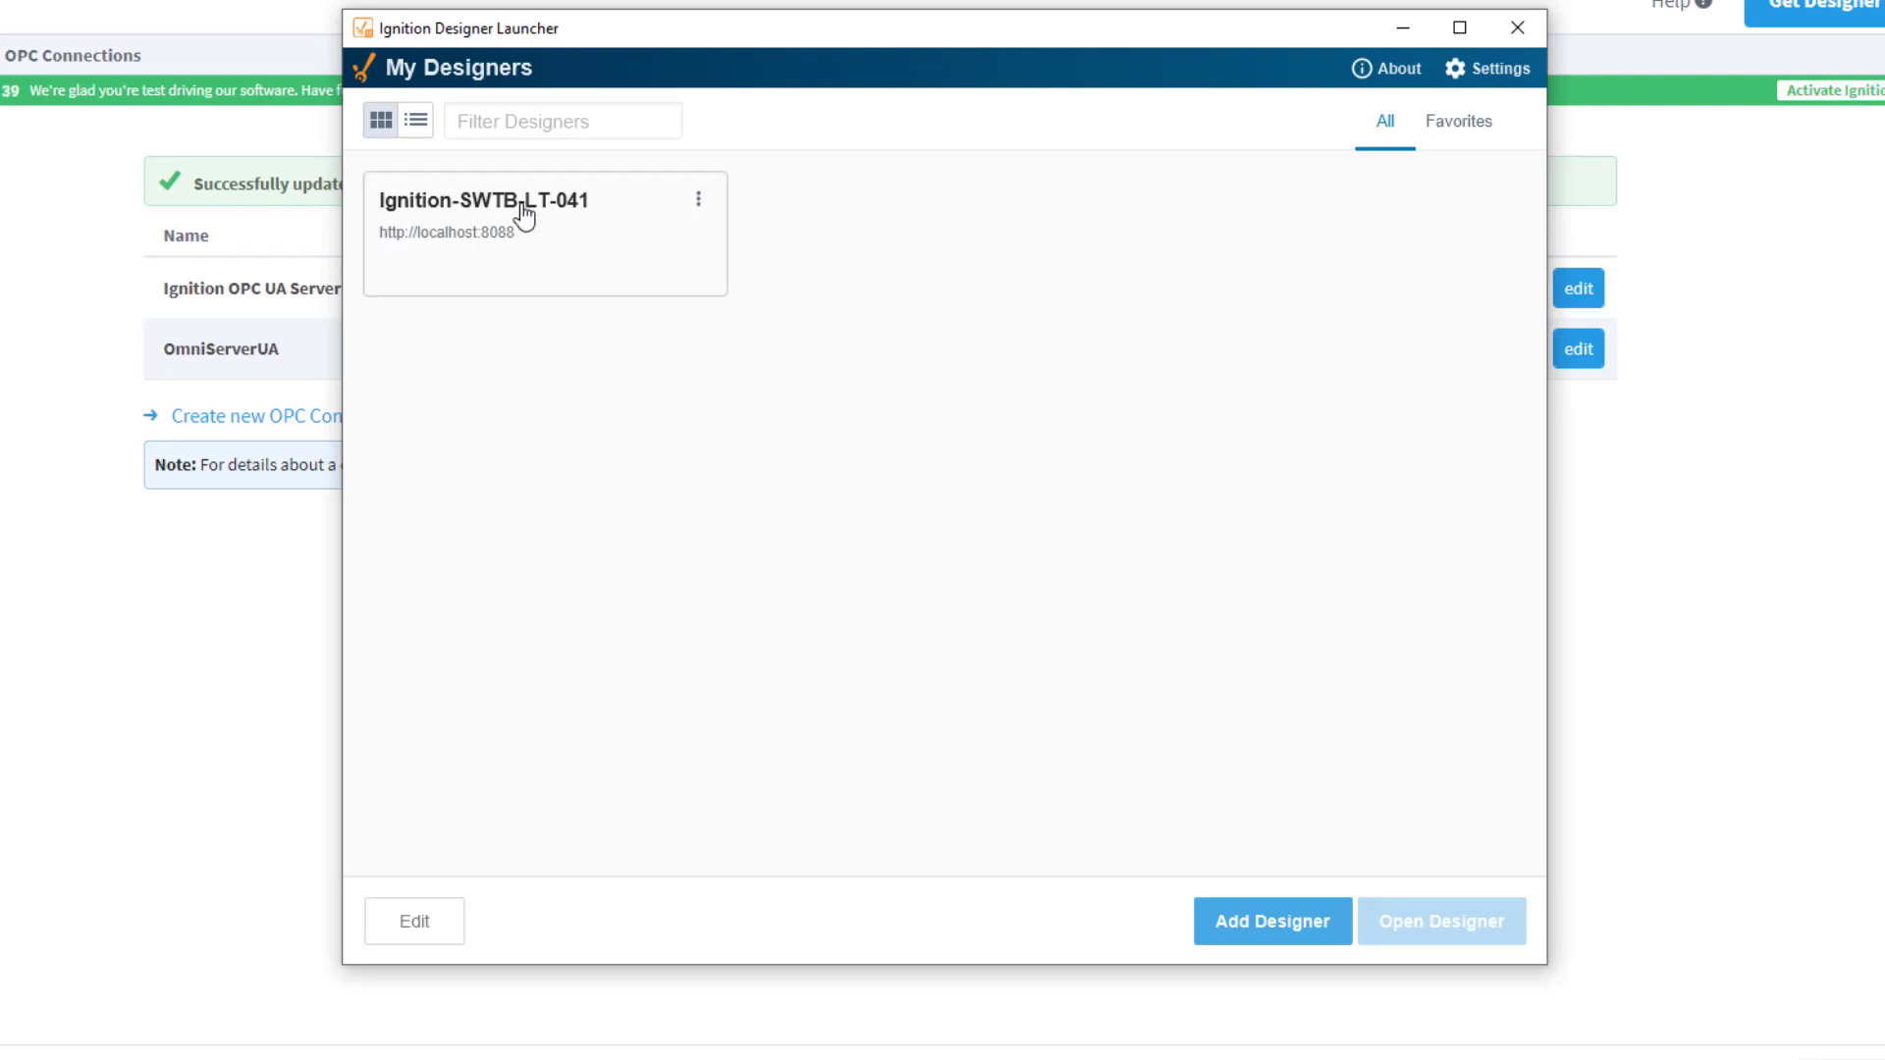
click(528, 222)
click(1504, 923)
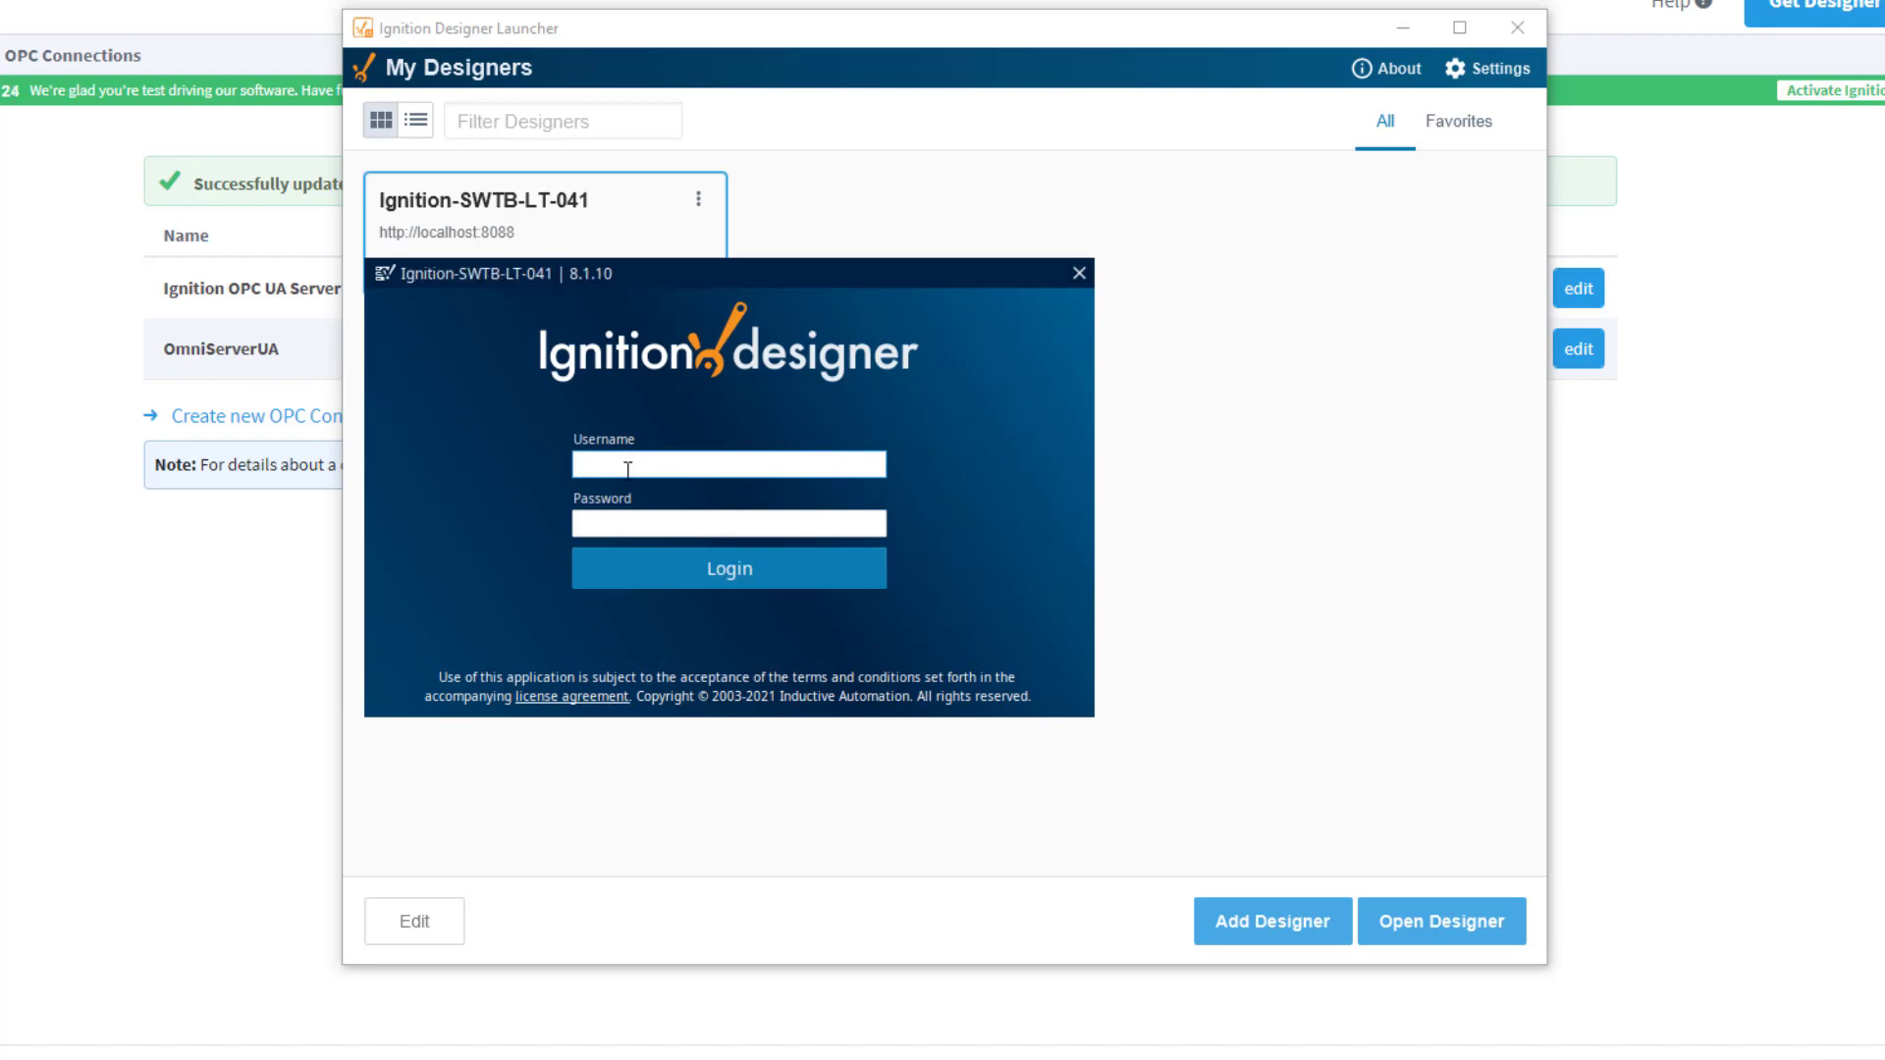
Log in with the username and password and open the OmniServer_for_TPI project.
text(krutherford)
key(Tab)
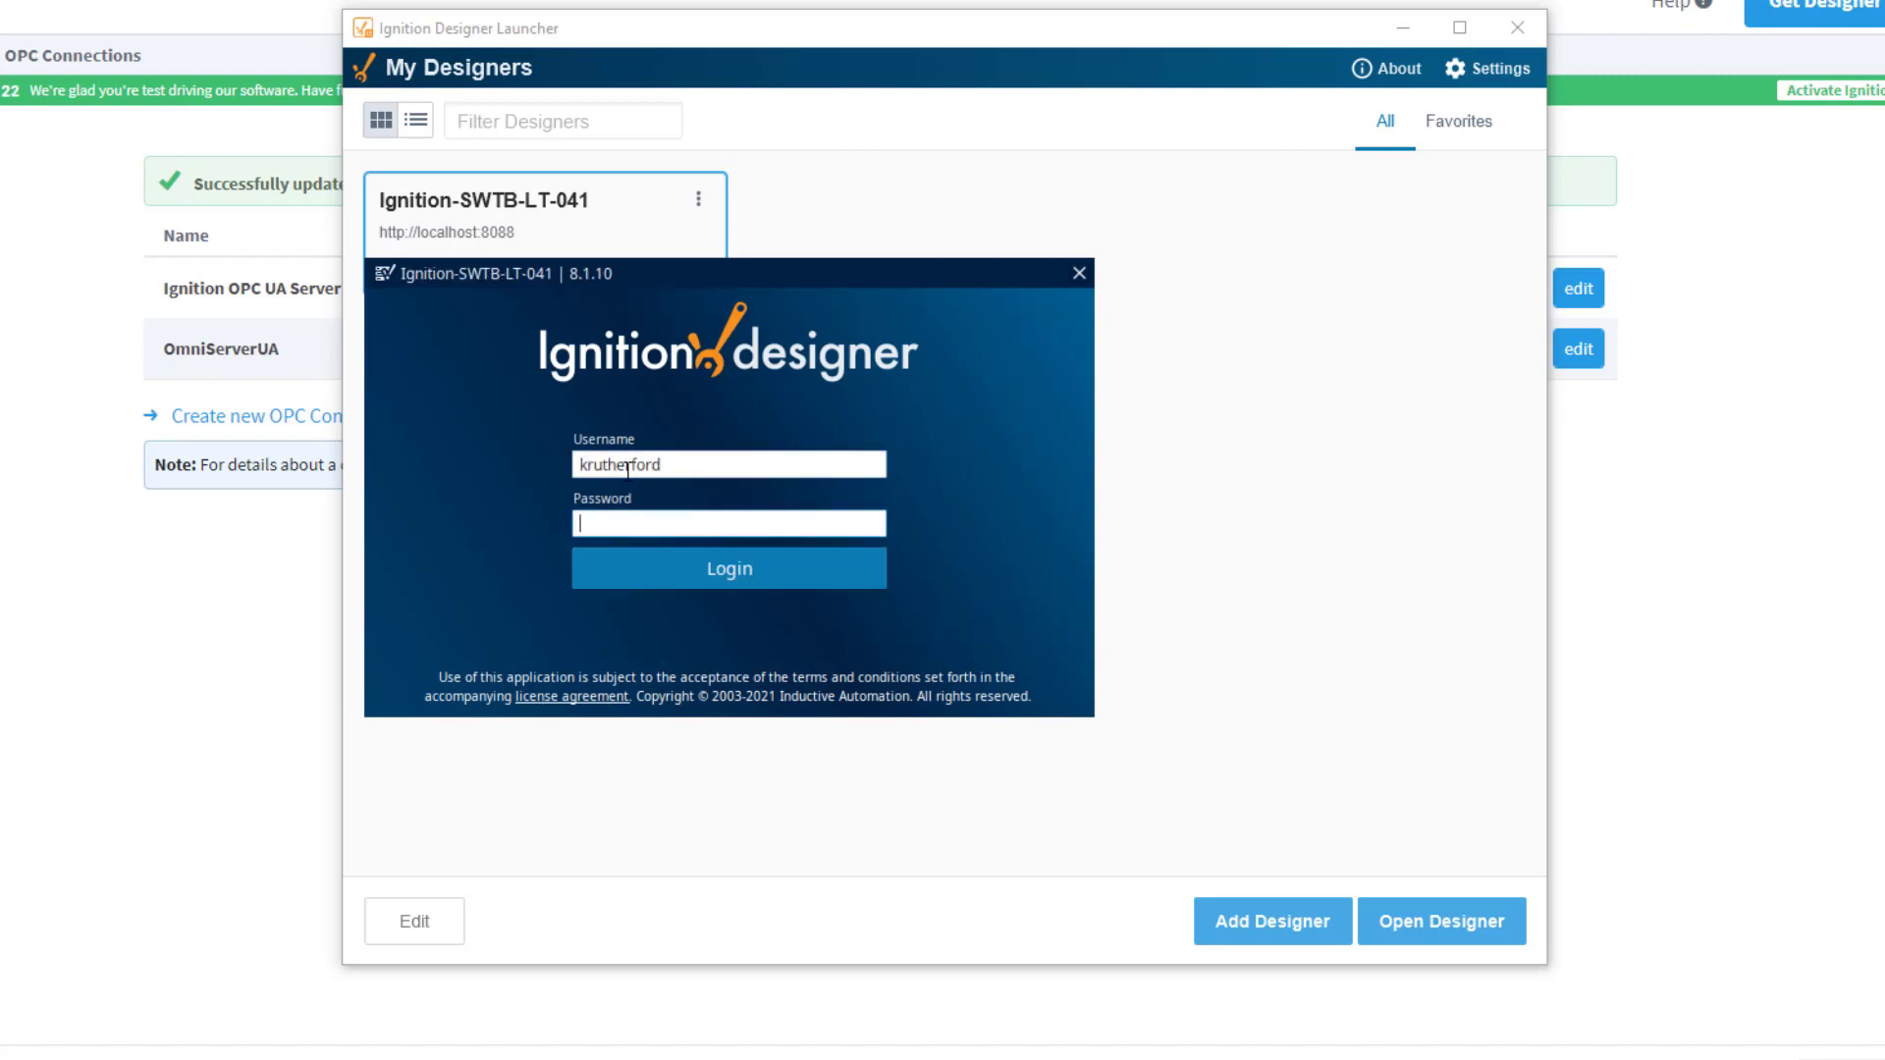
text(*********)
click(745, 568)
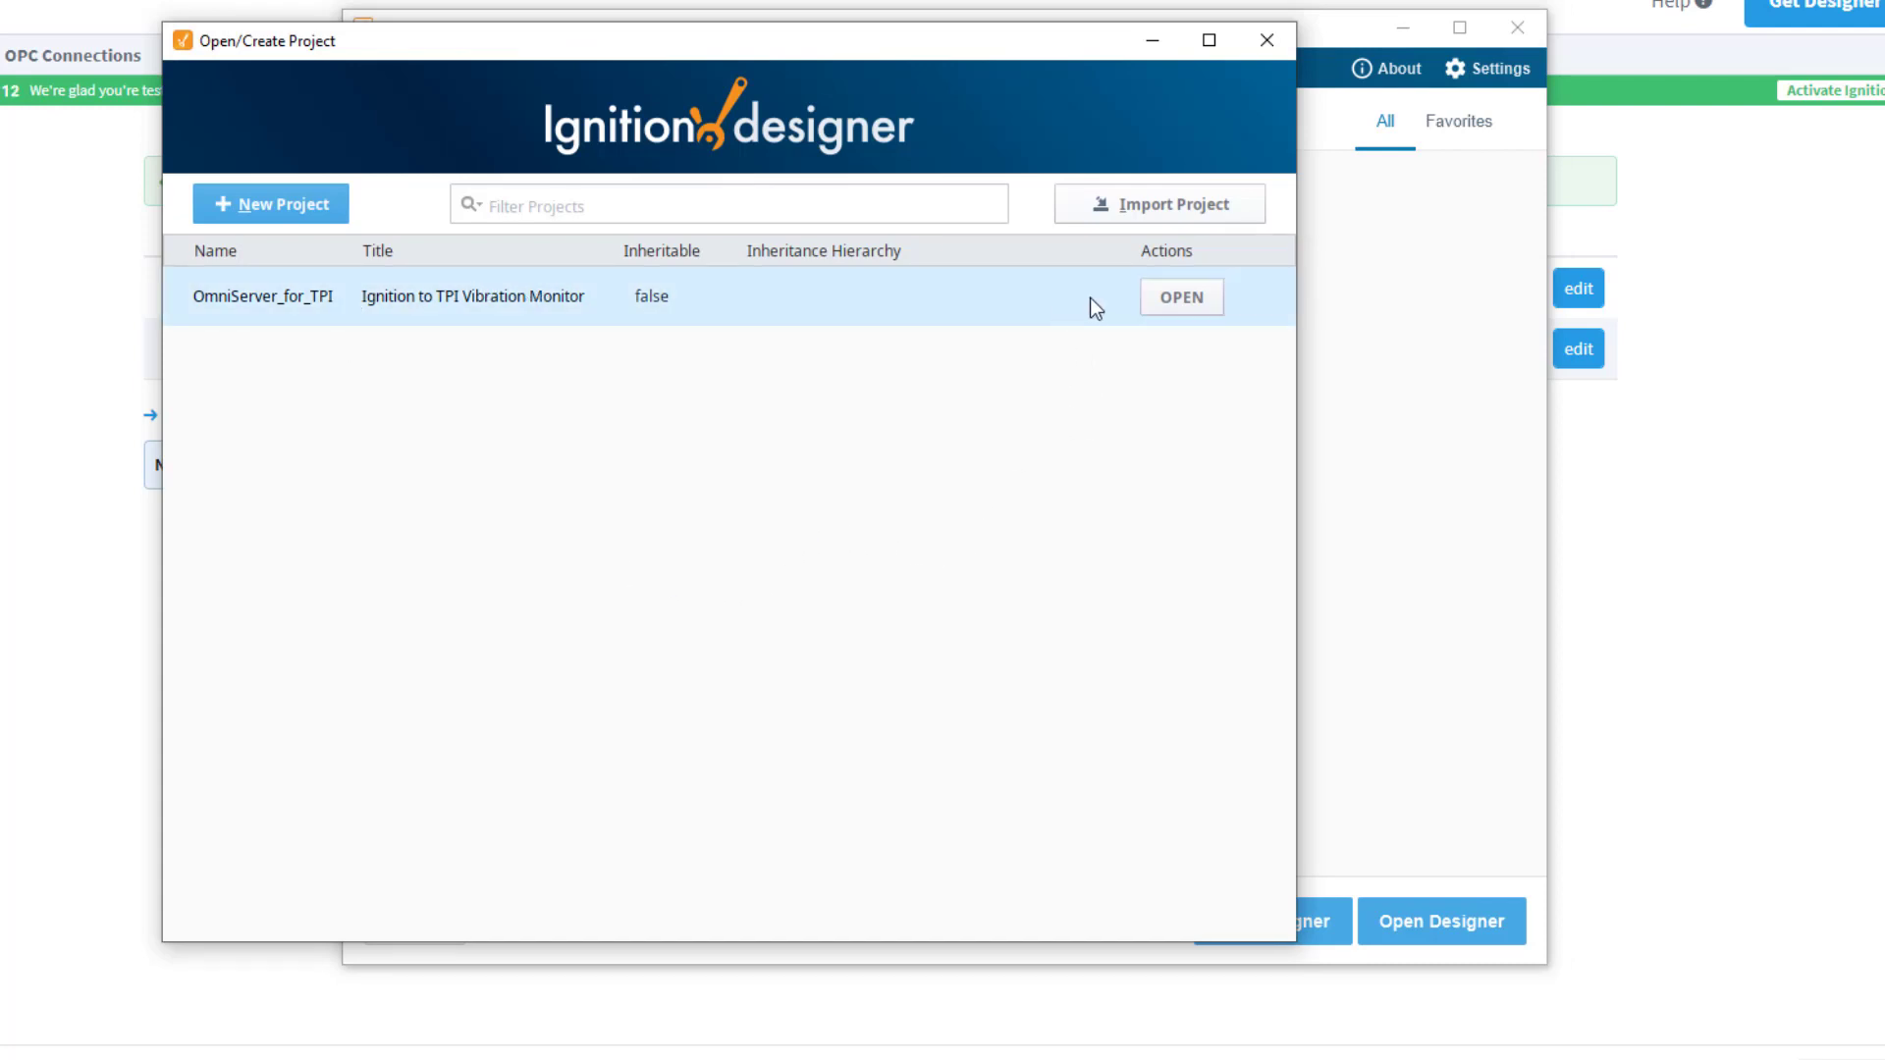
click(1183, 298)
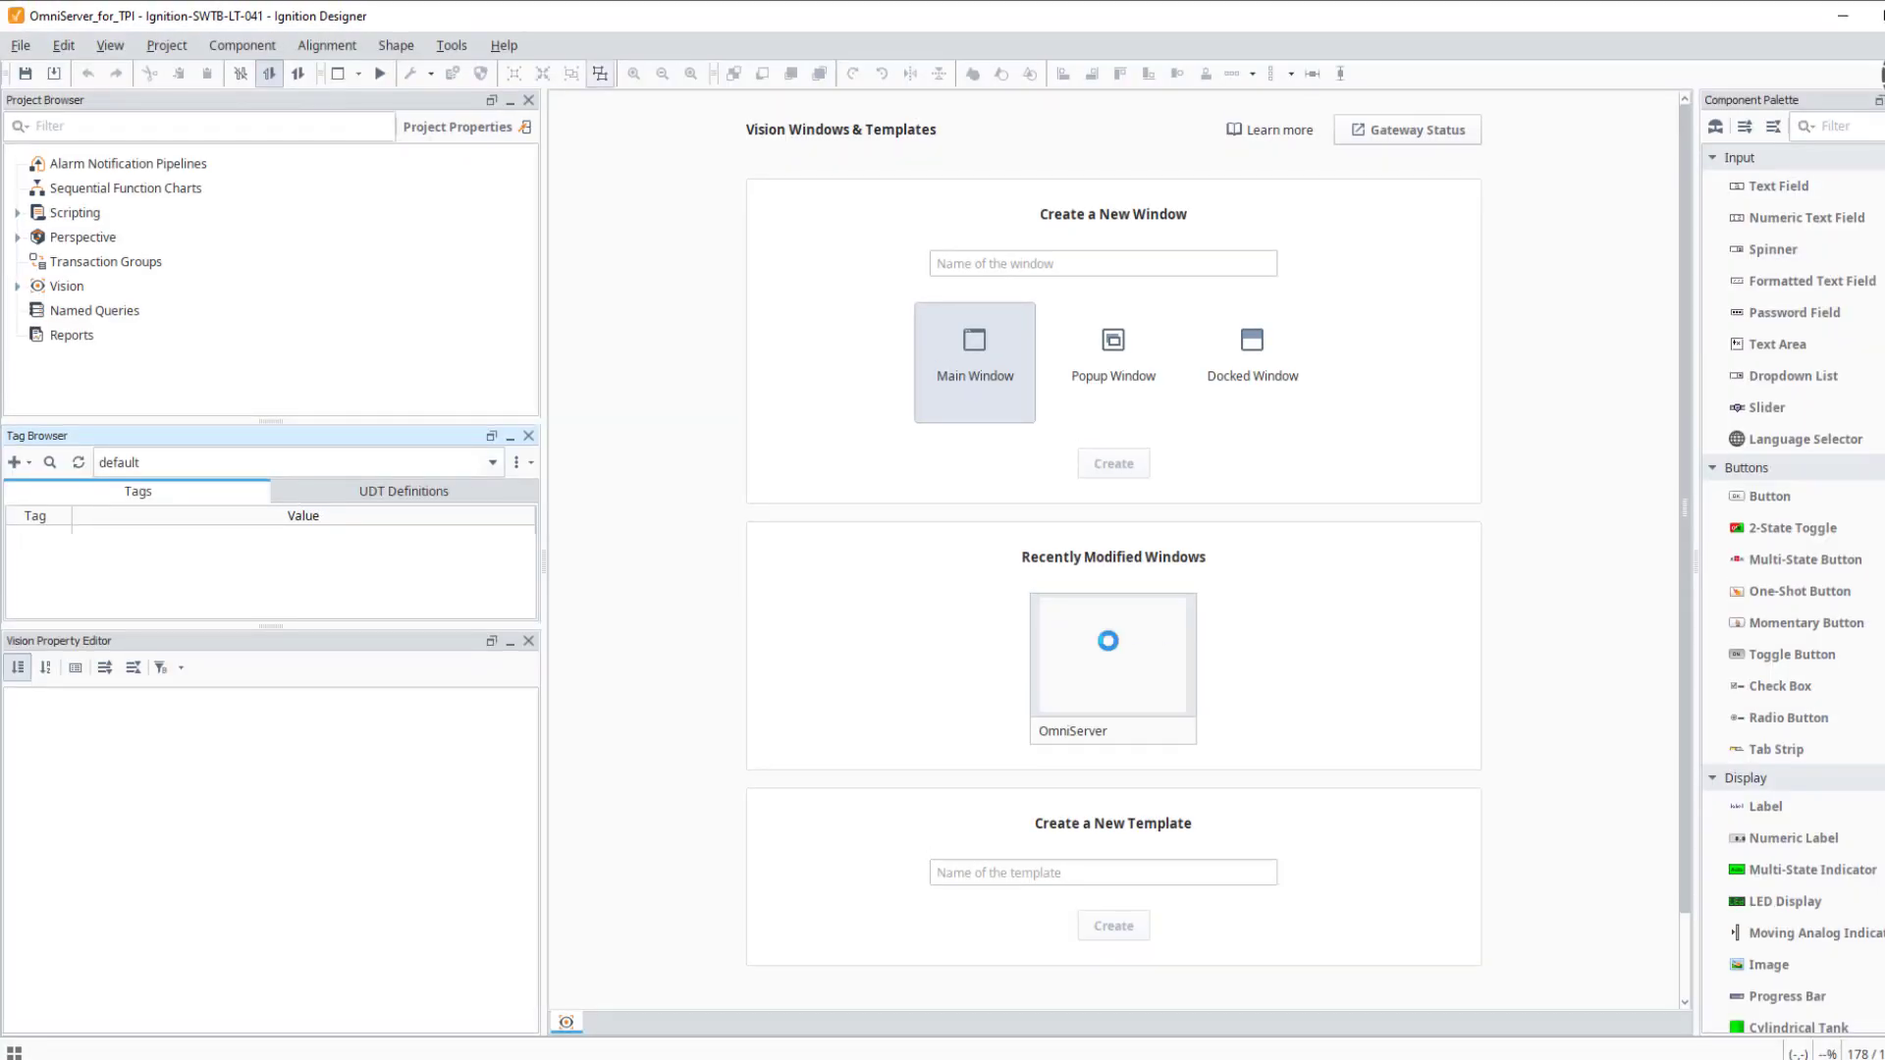
Open the OmniServer window and add a new tag folder named OmniServer.
click(1108, 640)
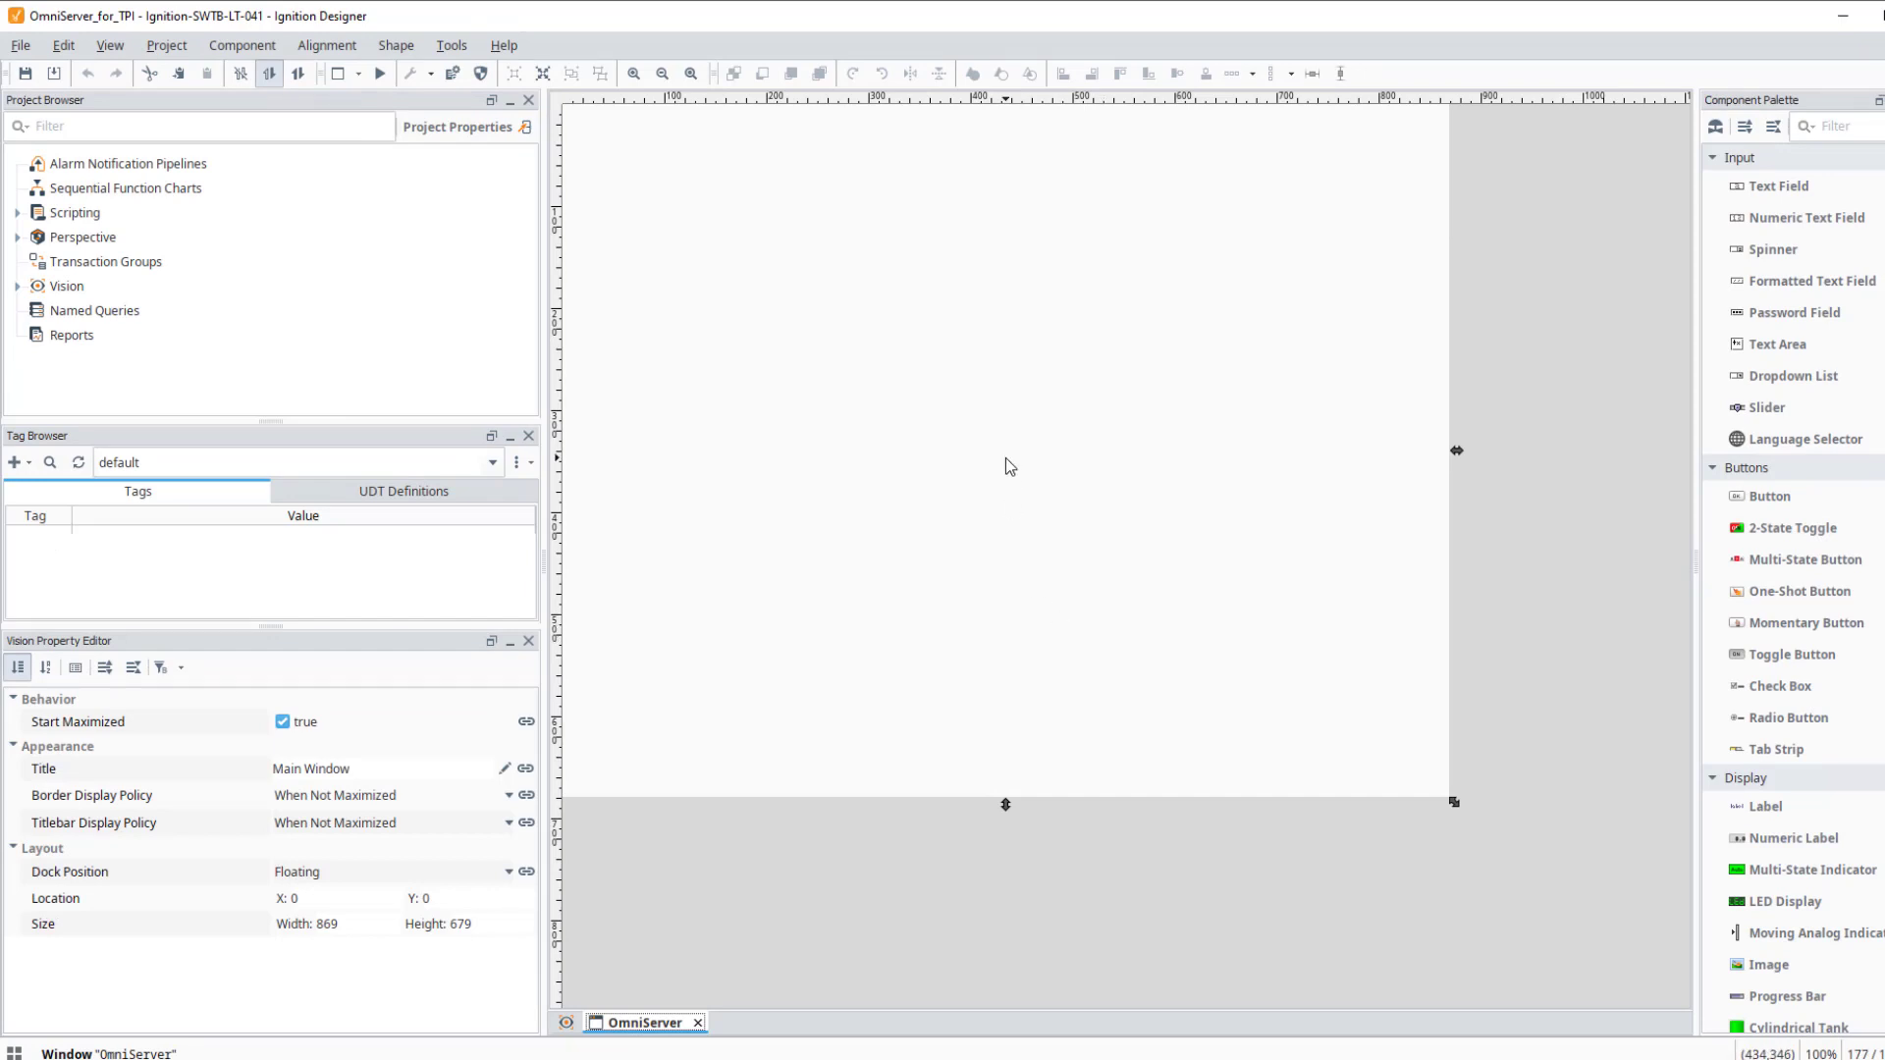
click(28, 468)
click(67, 550)
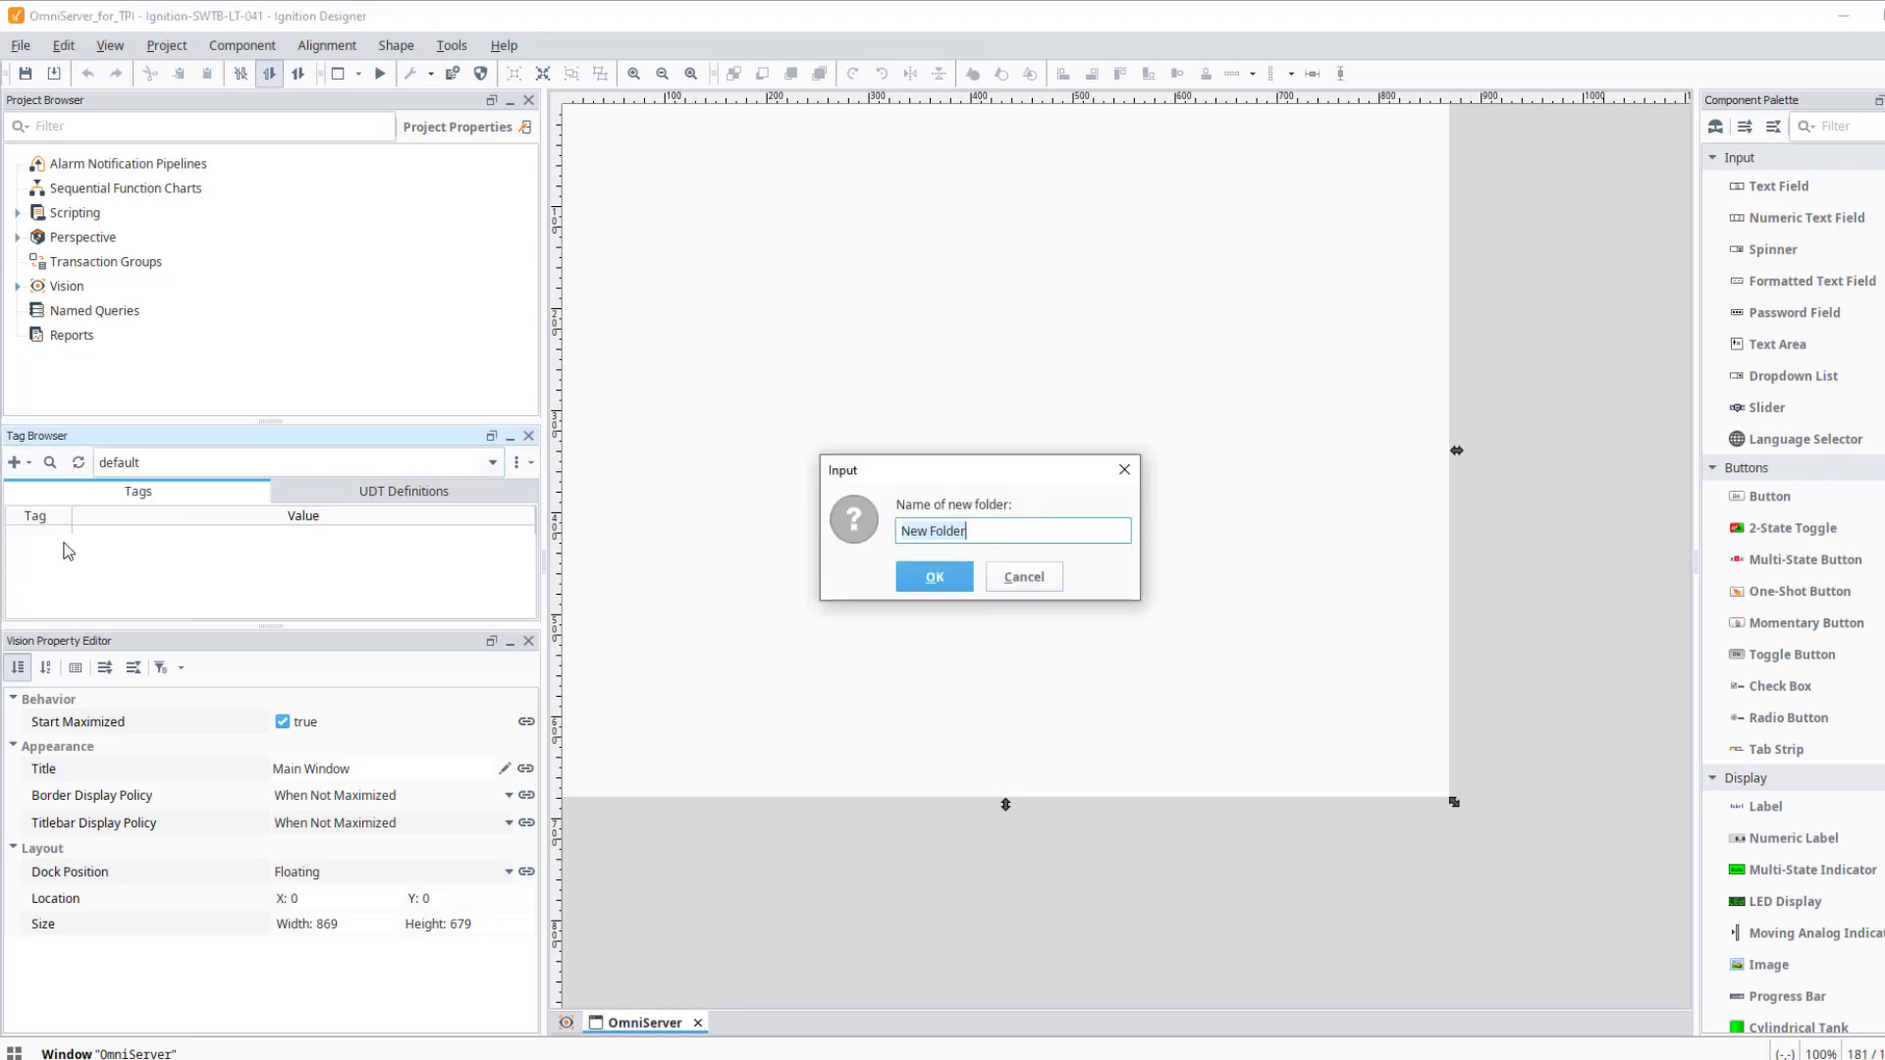
text(OmniServer)
click(957, 576)
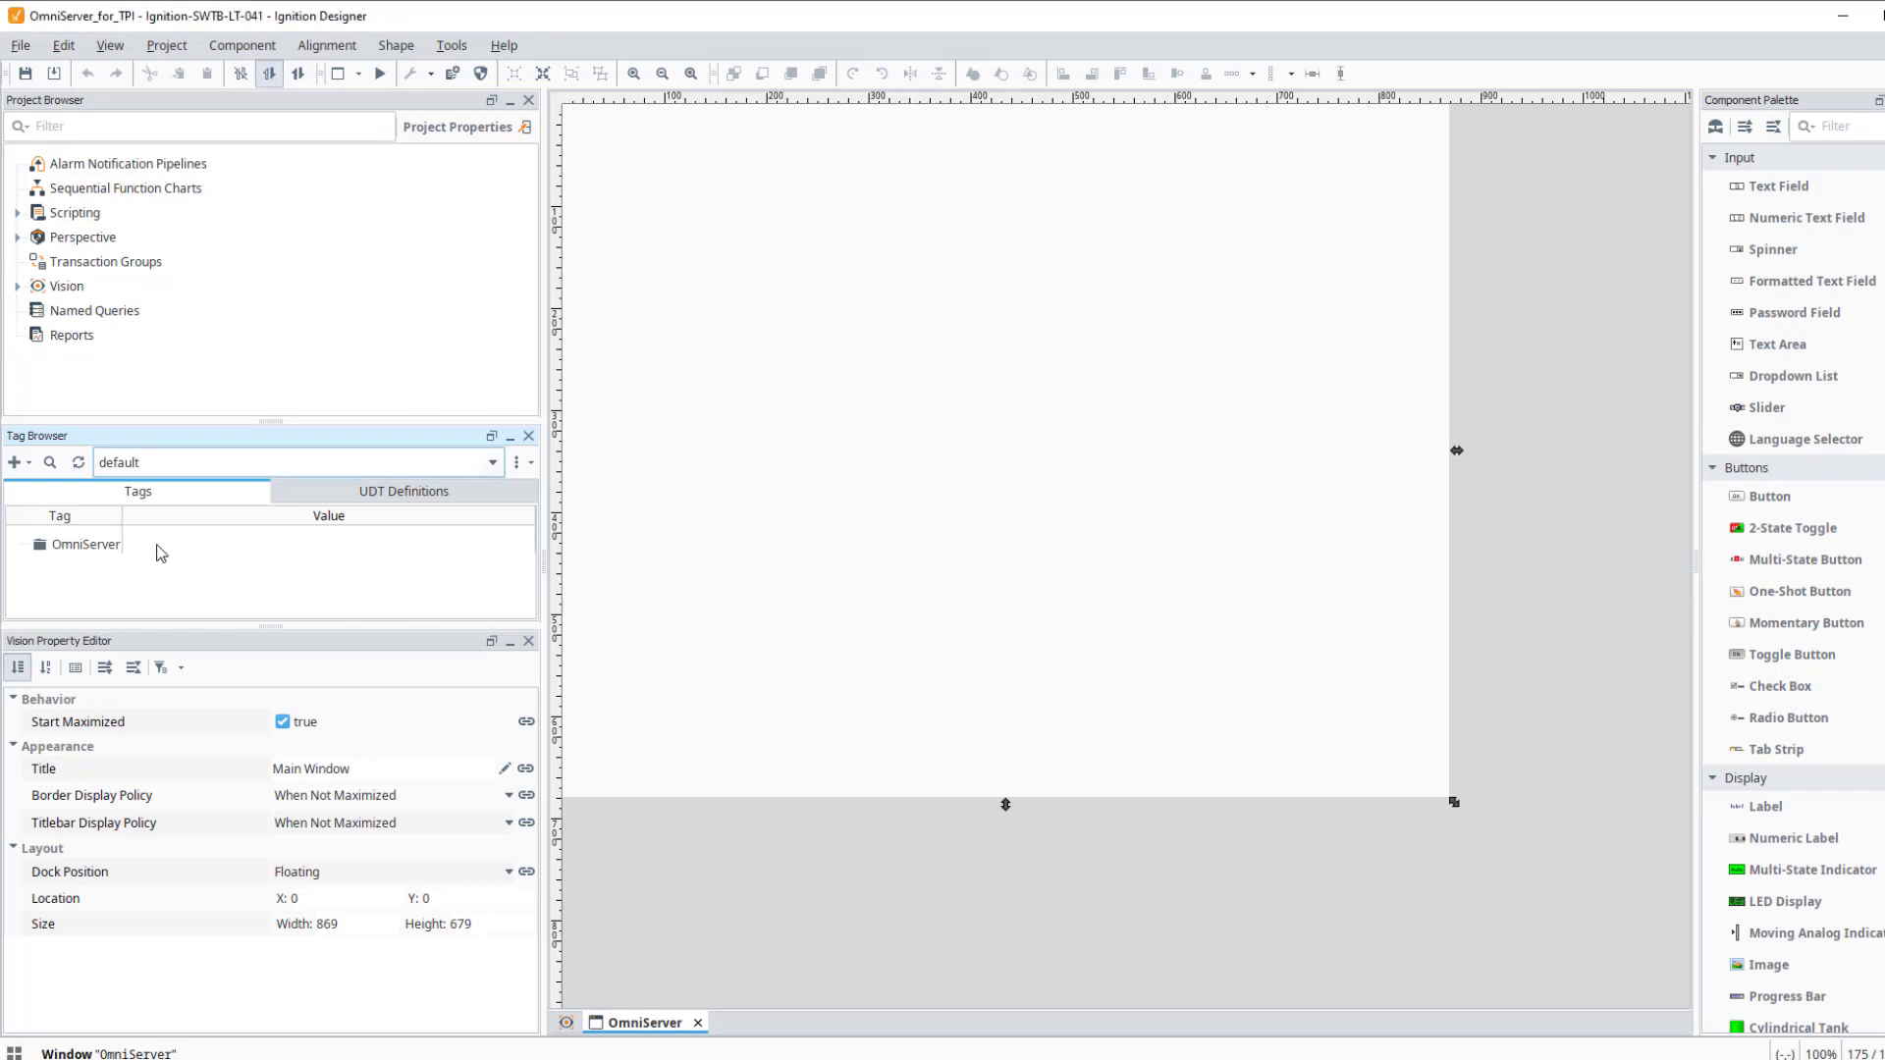
click(95, 546)
Browse devices down to OmniServerUA > SWToolbox.OmniServer > tpi_data.
click(28, 462)
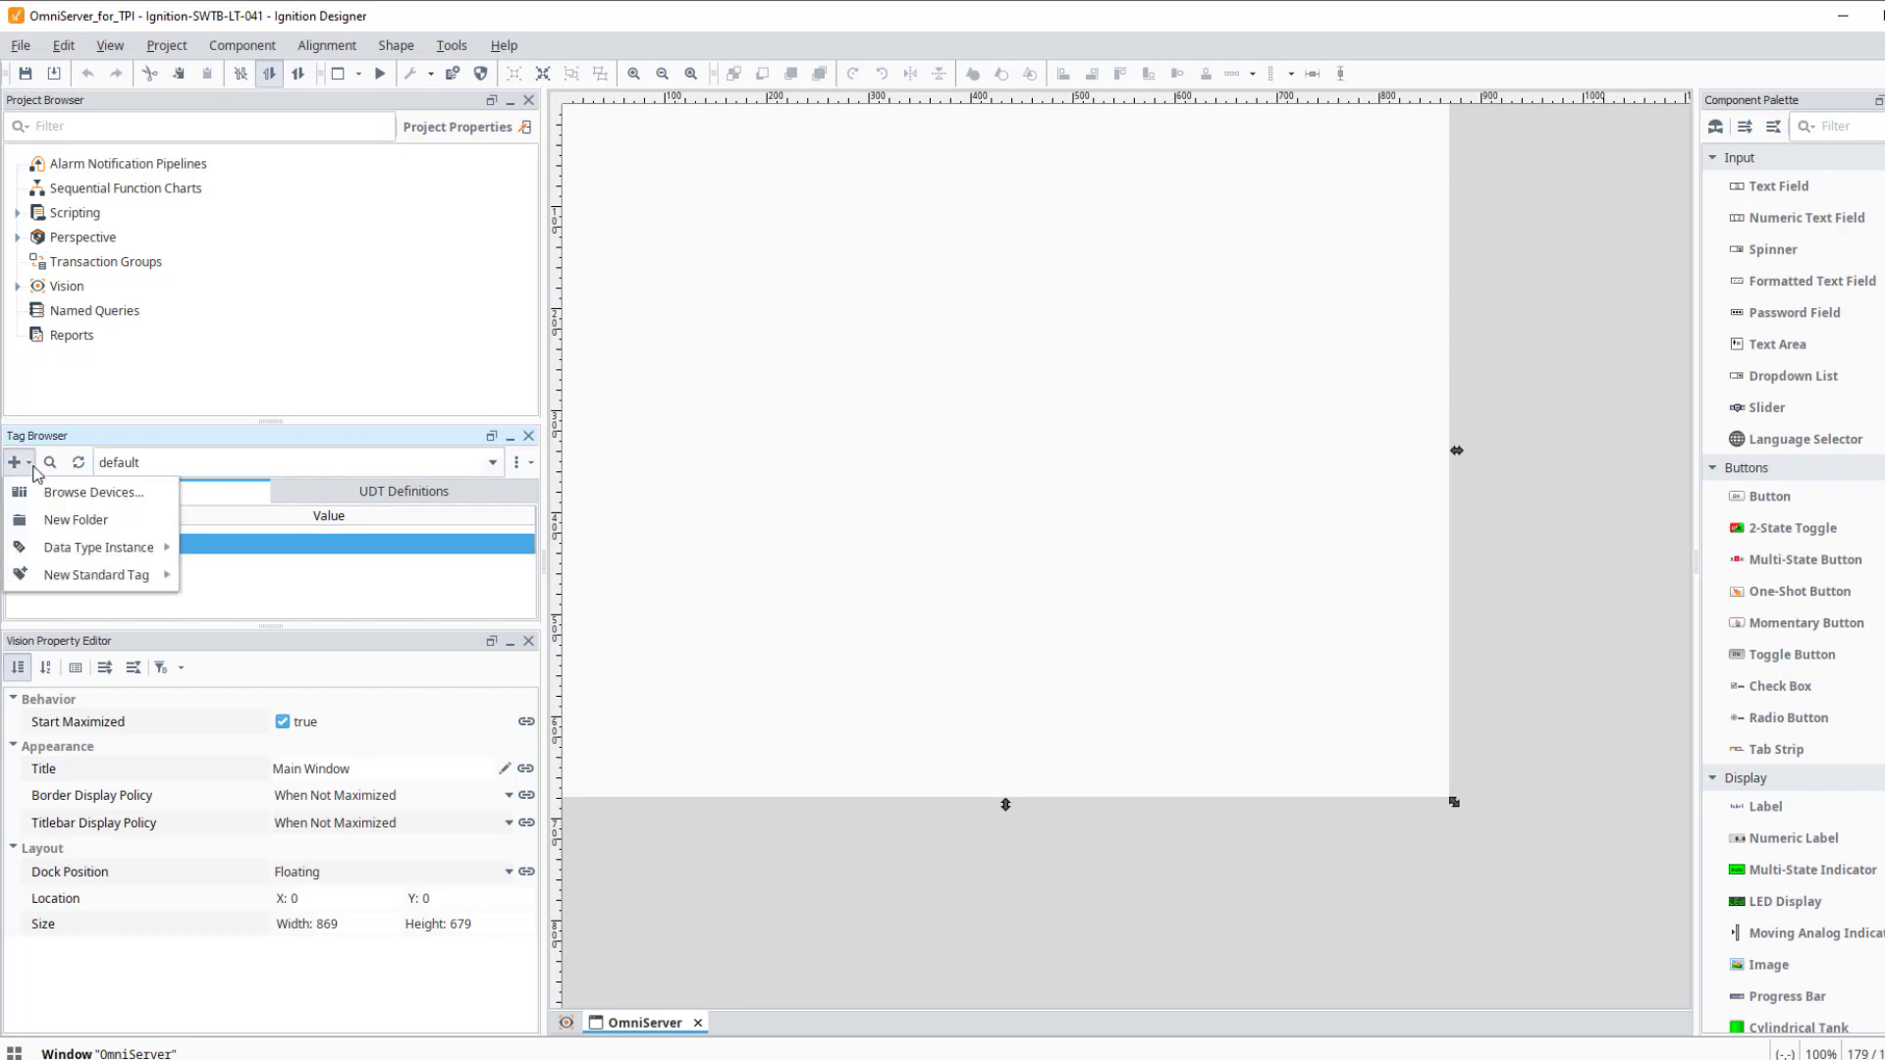
click(62, 496)
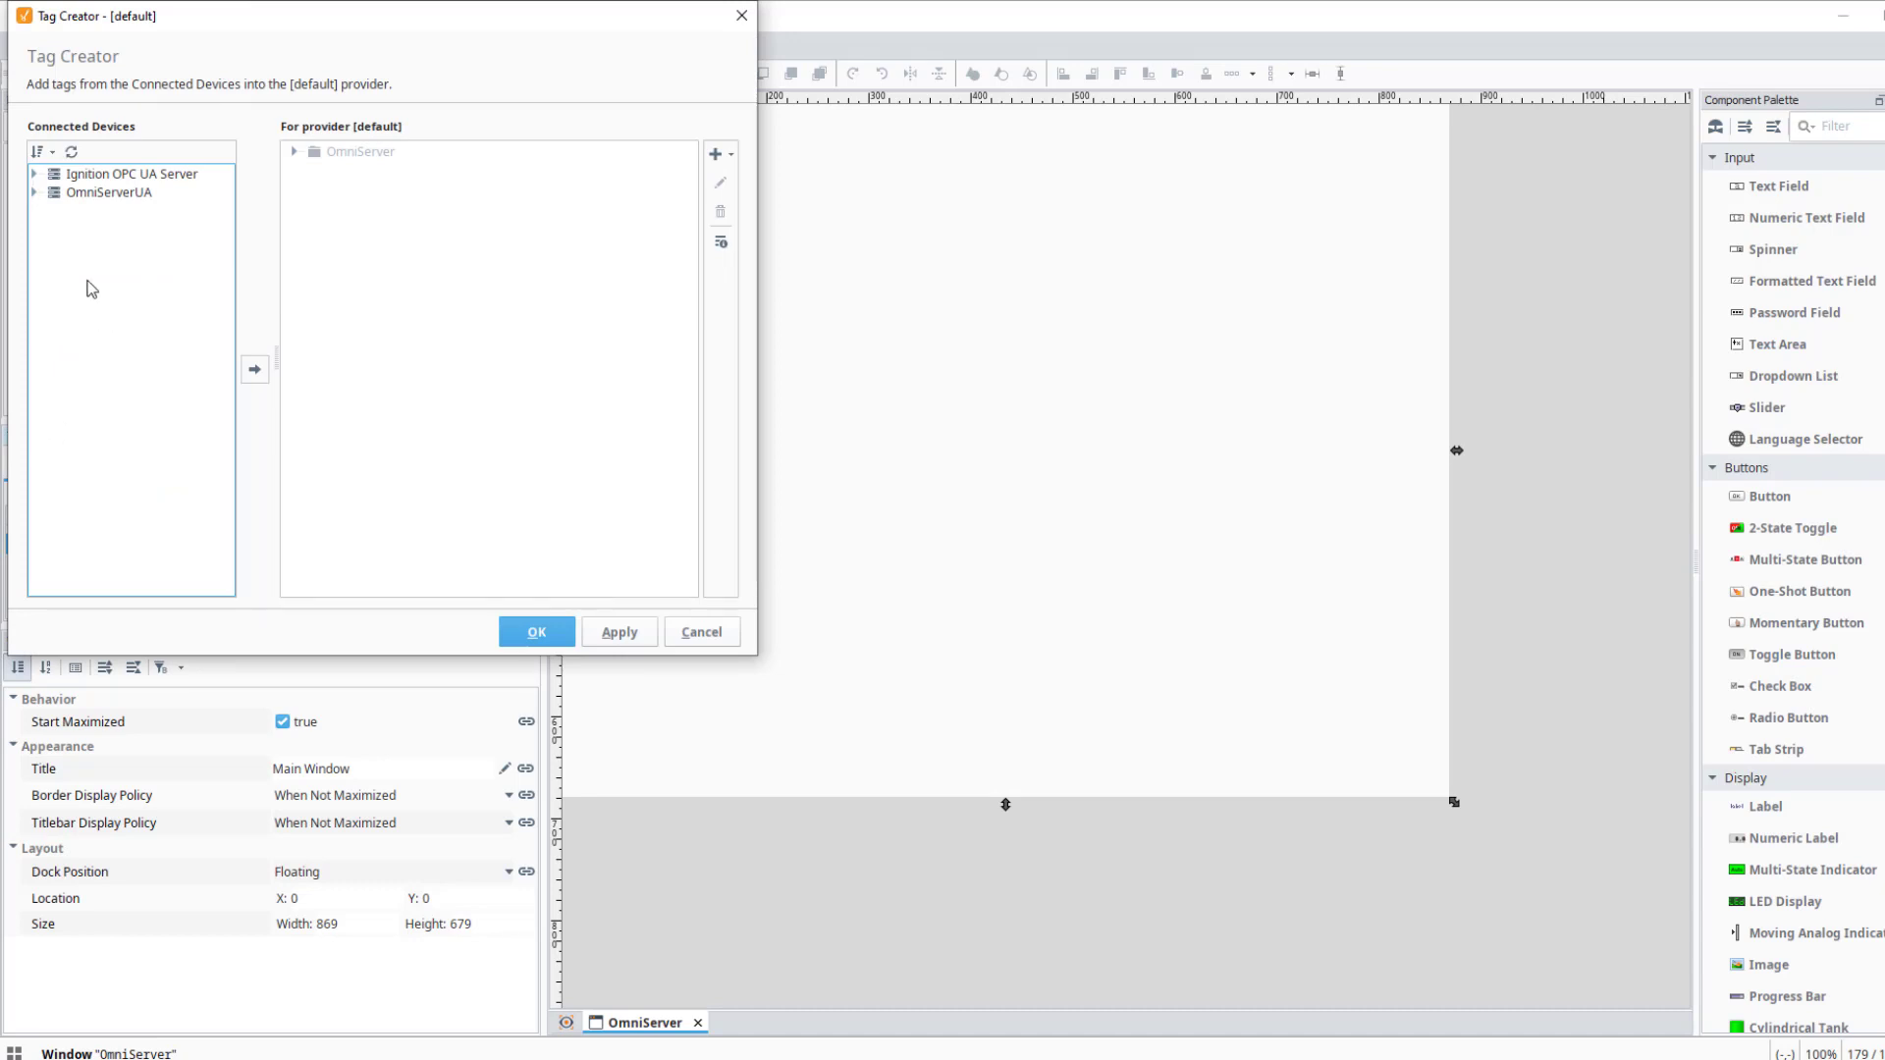
click(35, 194)
click(51, 230)
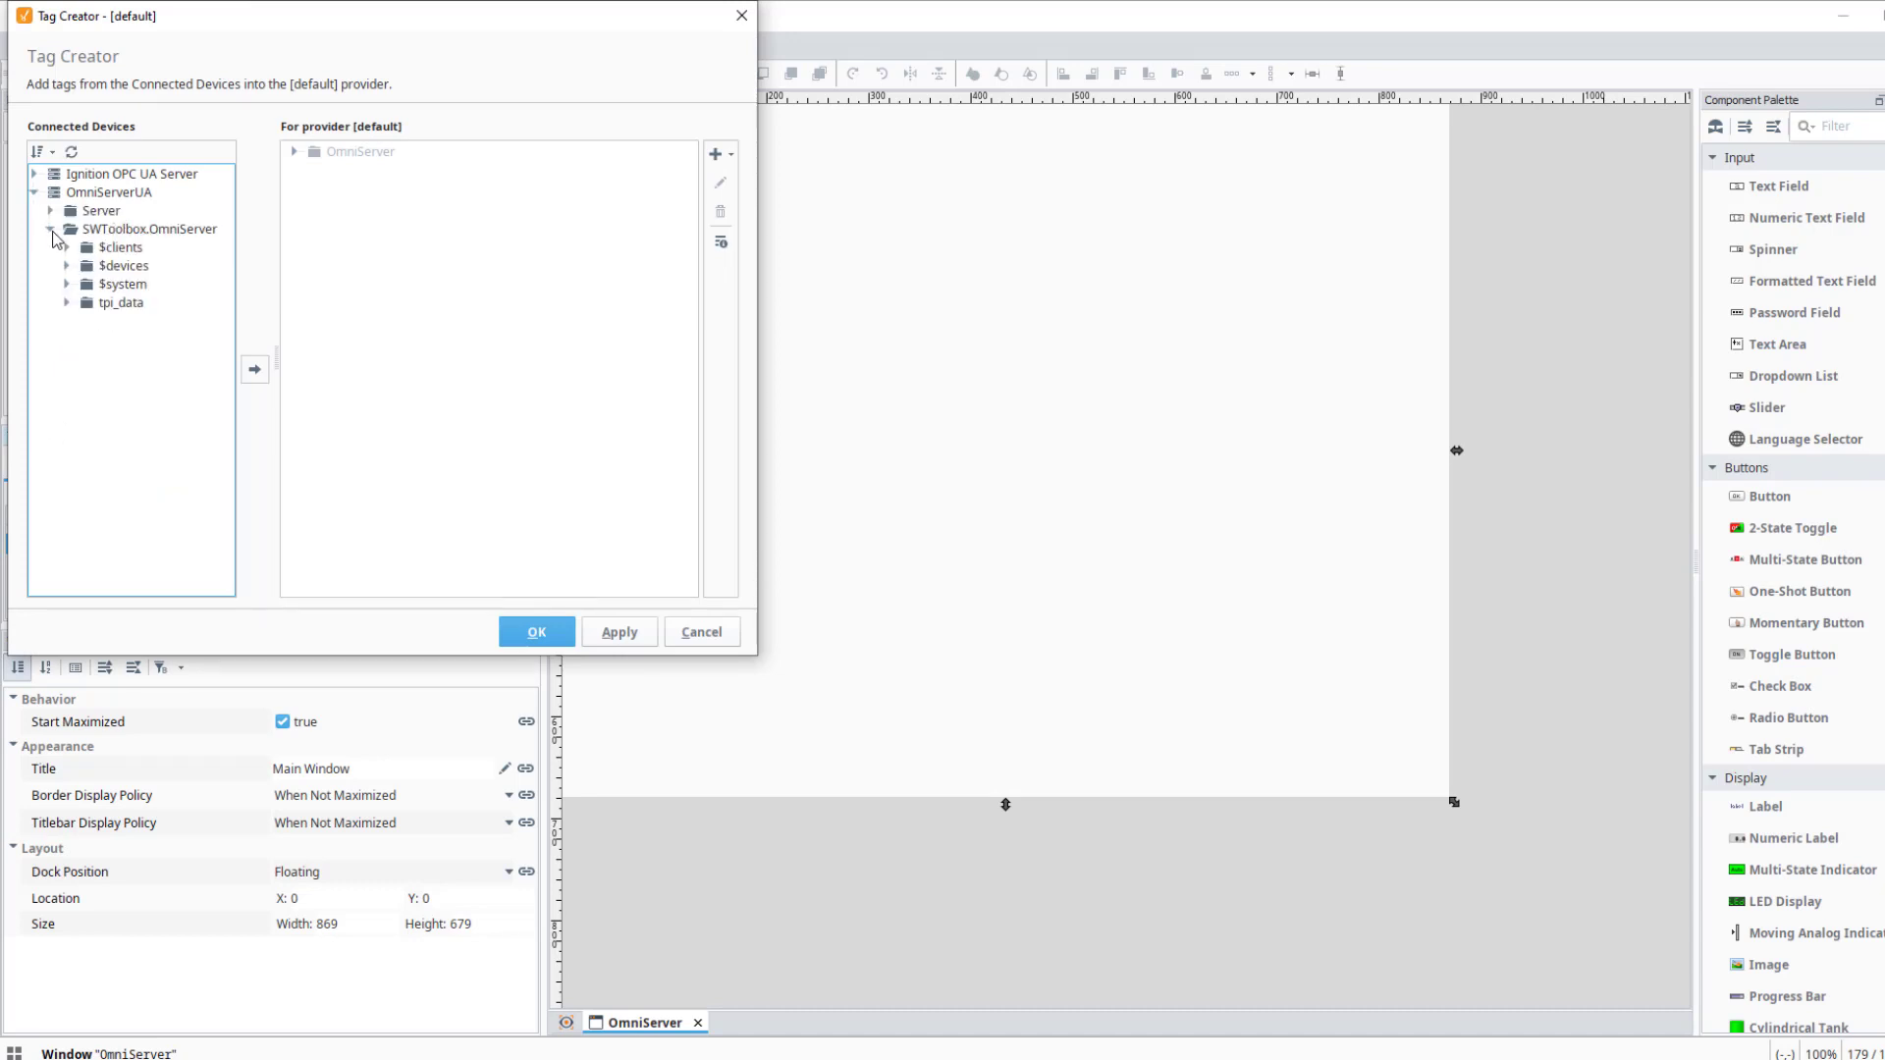
click(67, 303)
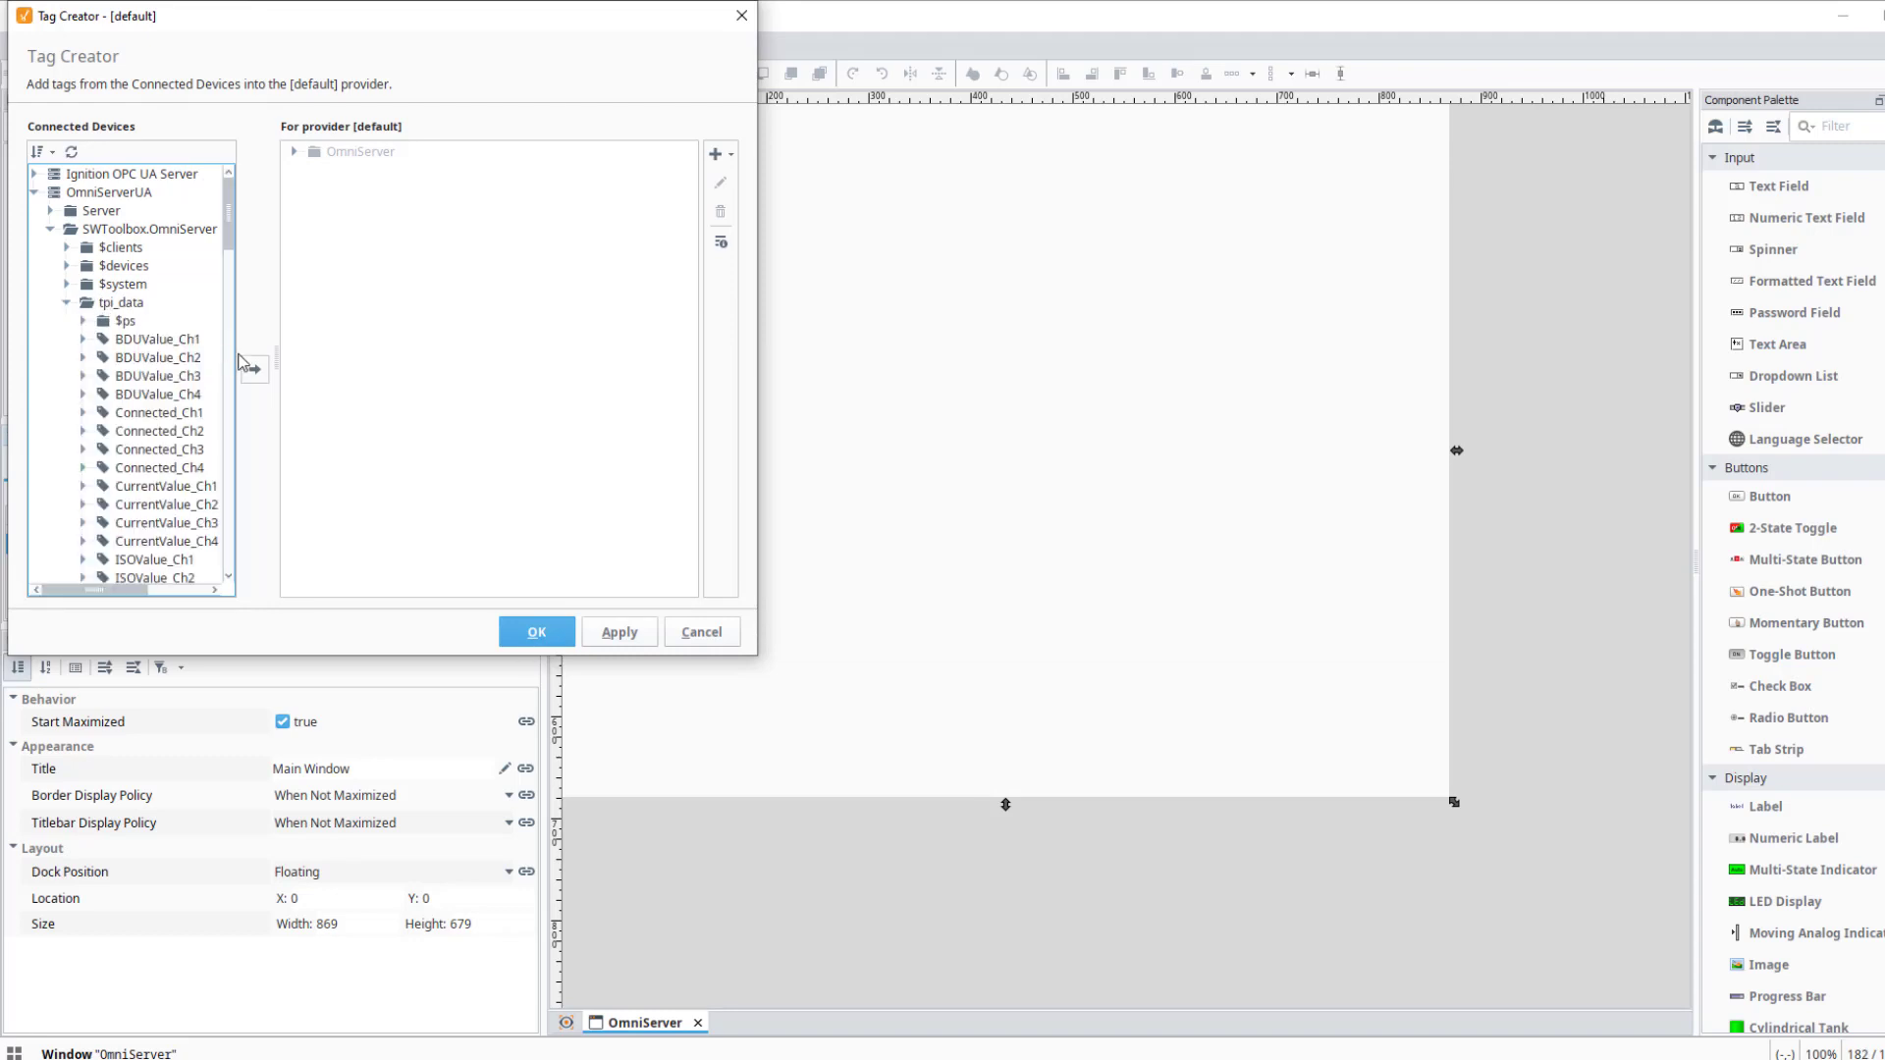
Copy TotalGValue_Ch2 and TotalGValue_Ch3 into the OmniServer folder and confirm.
drag(278, 321, 333, 319)
drag(288, 229, 252, 568)
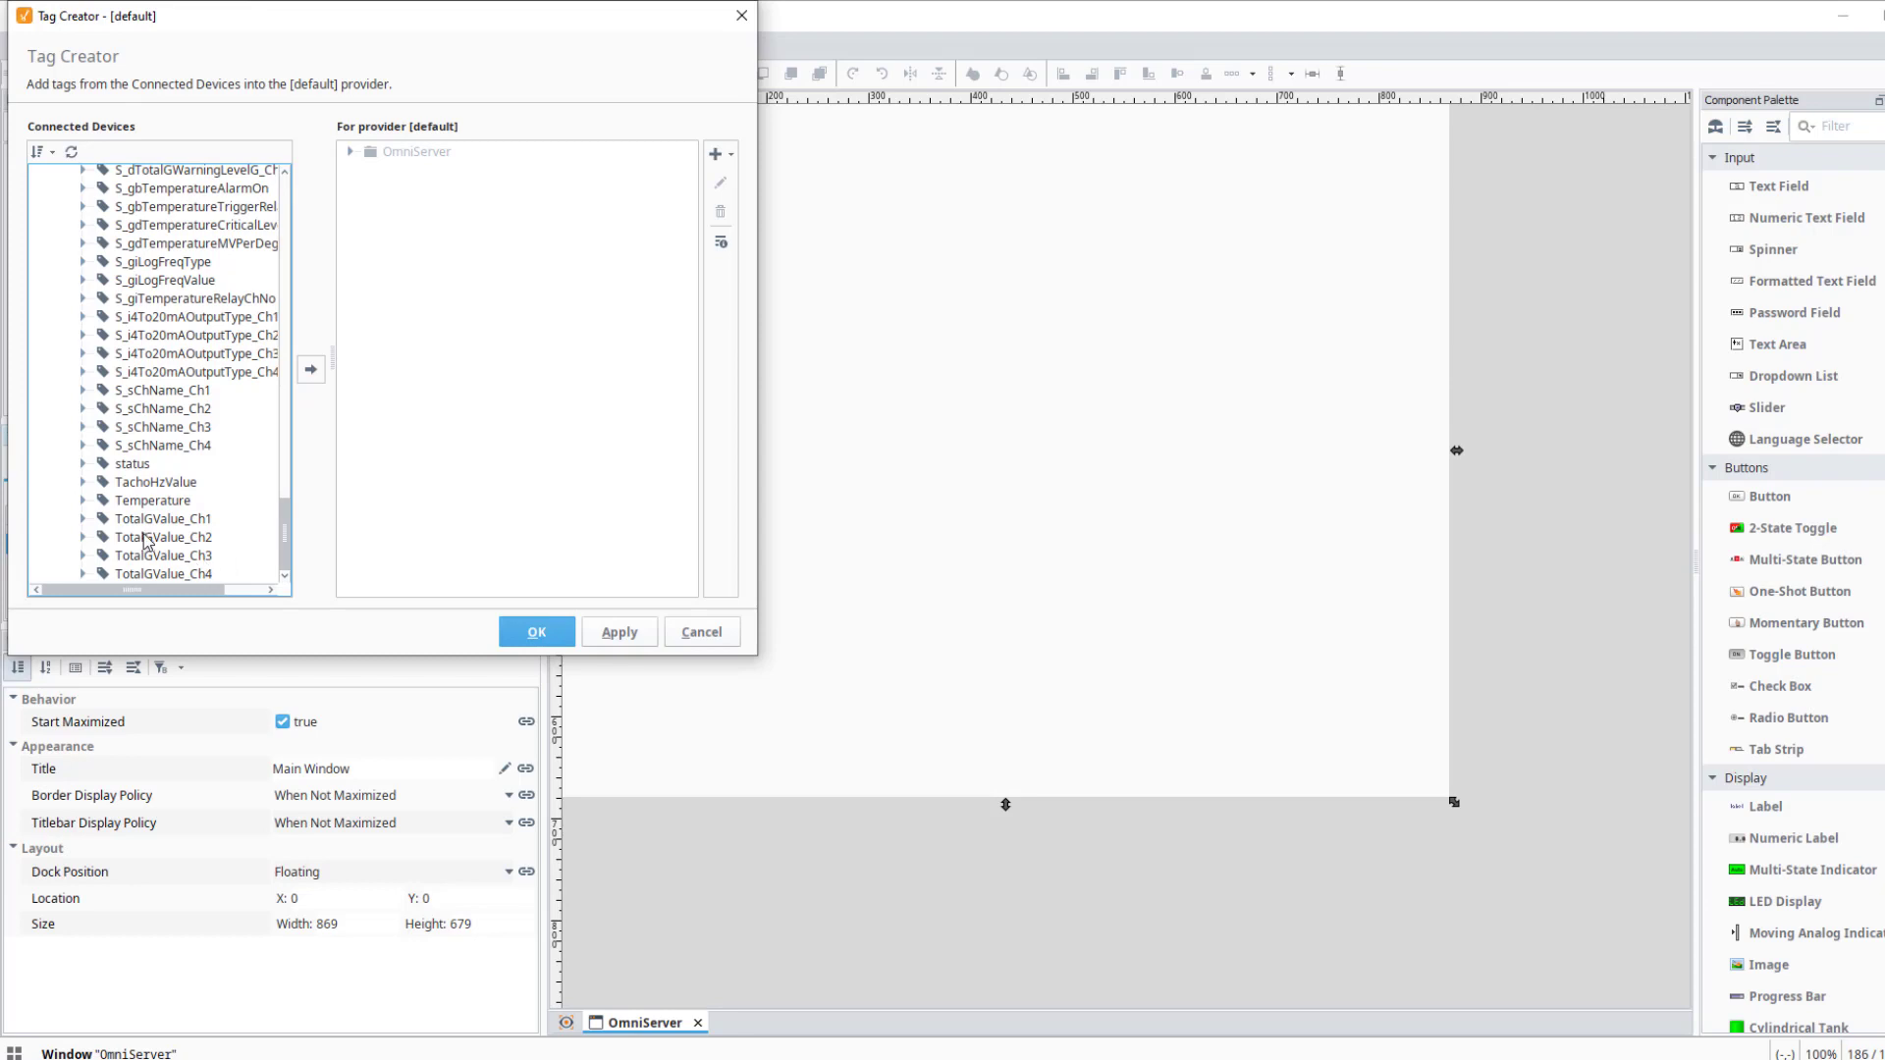
drag(144, 540, 391, 158)
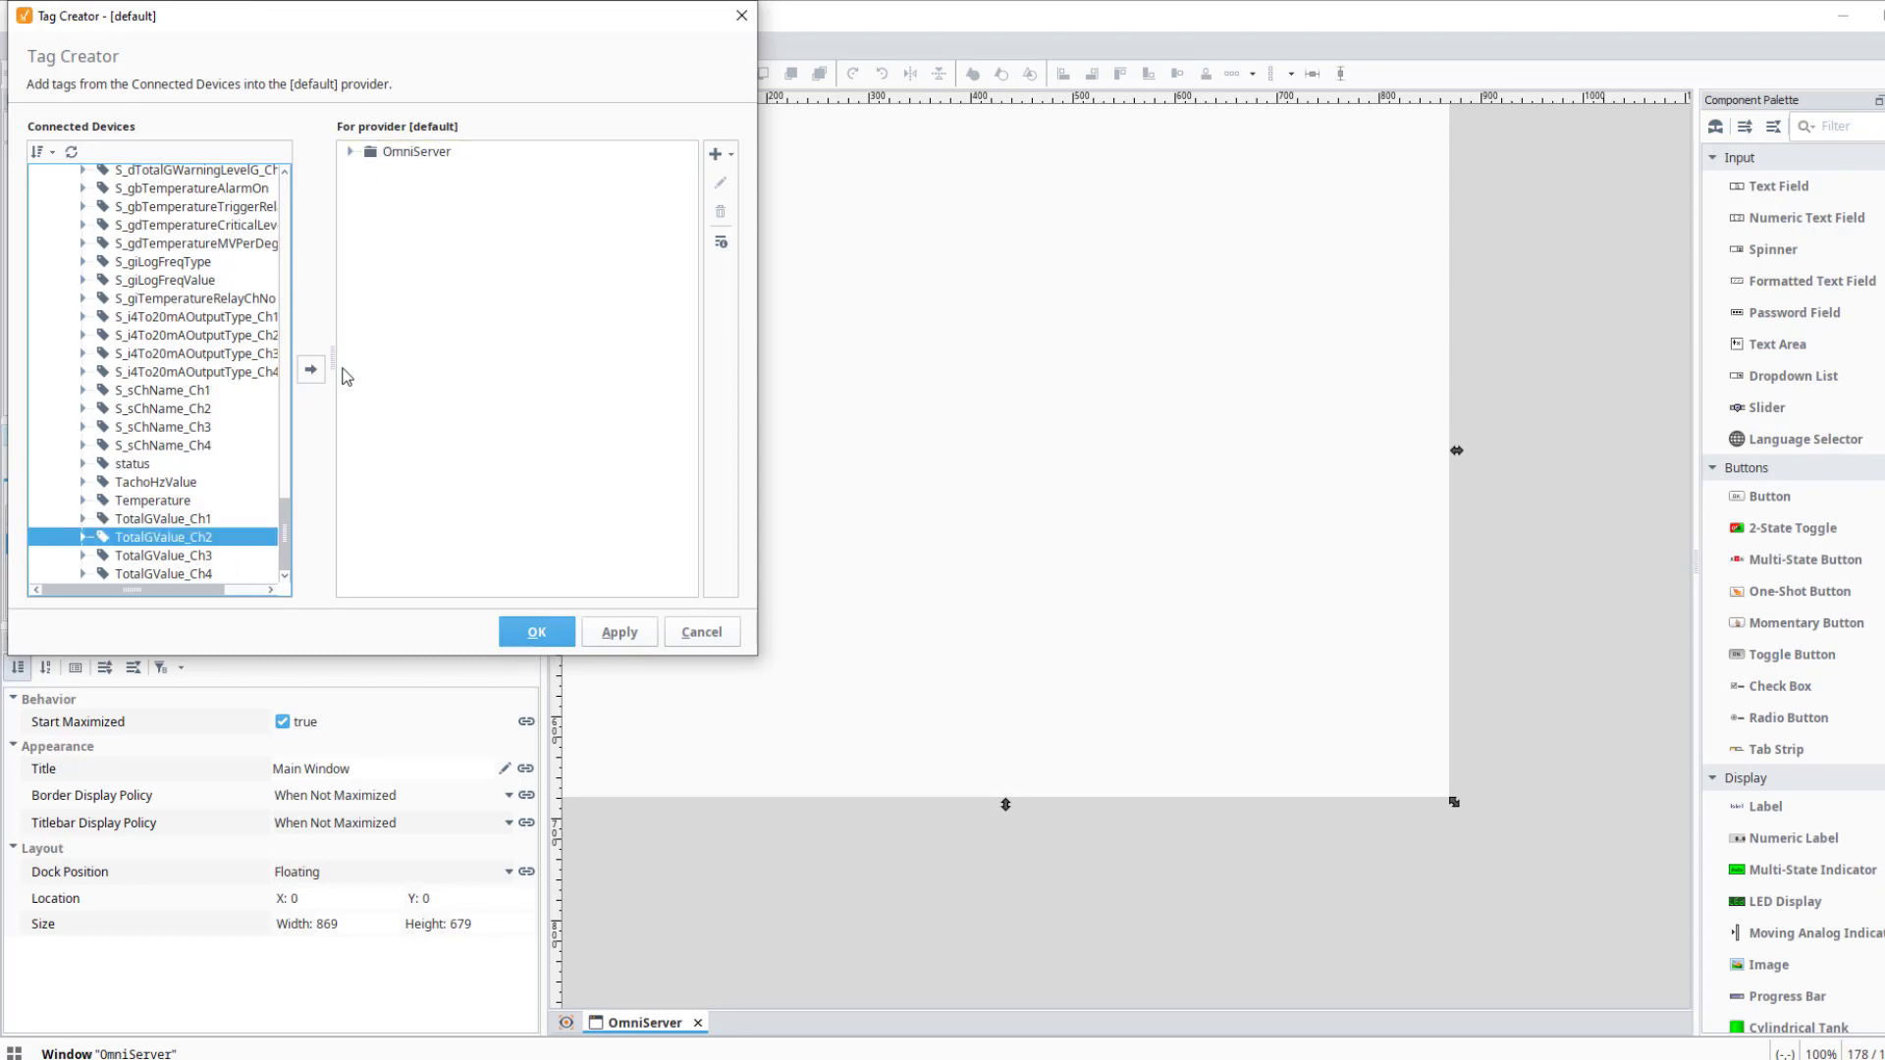
click(165, 557)
drag(165, 565, 405, 160)
click(531, 633)
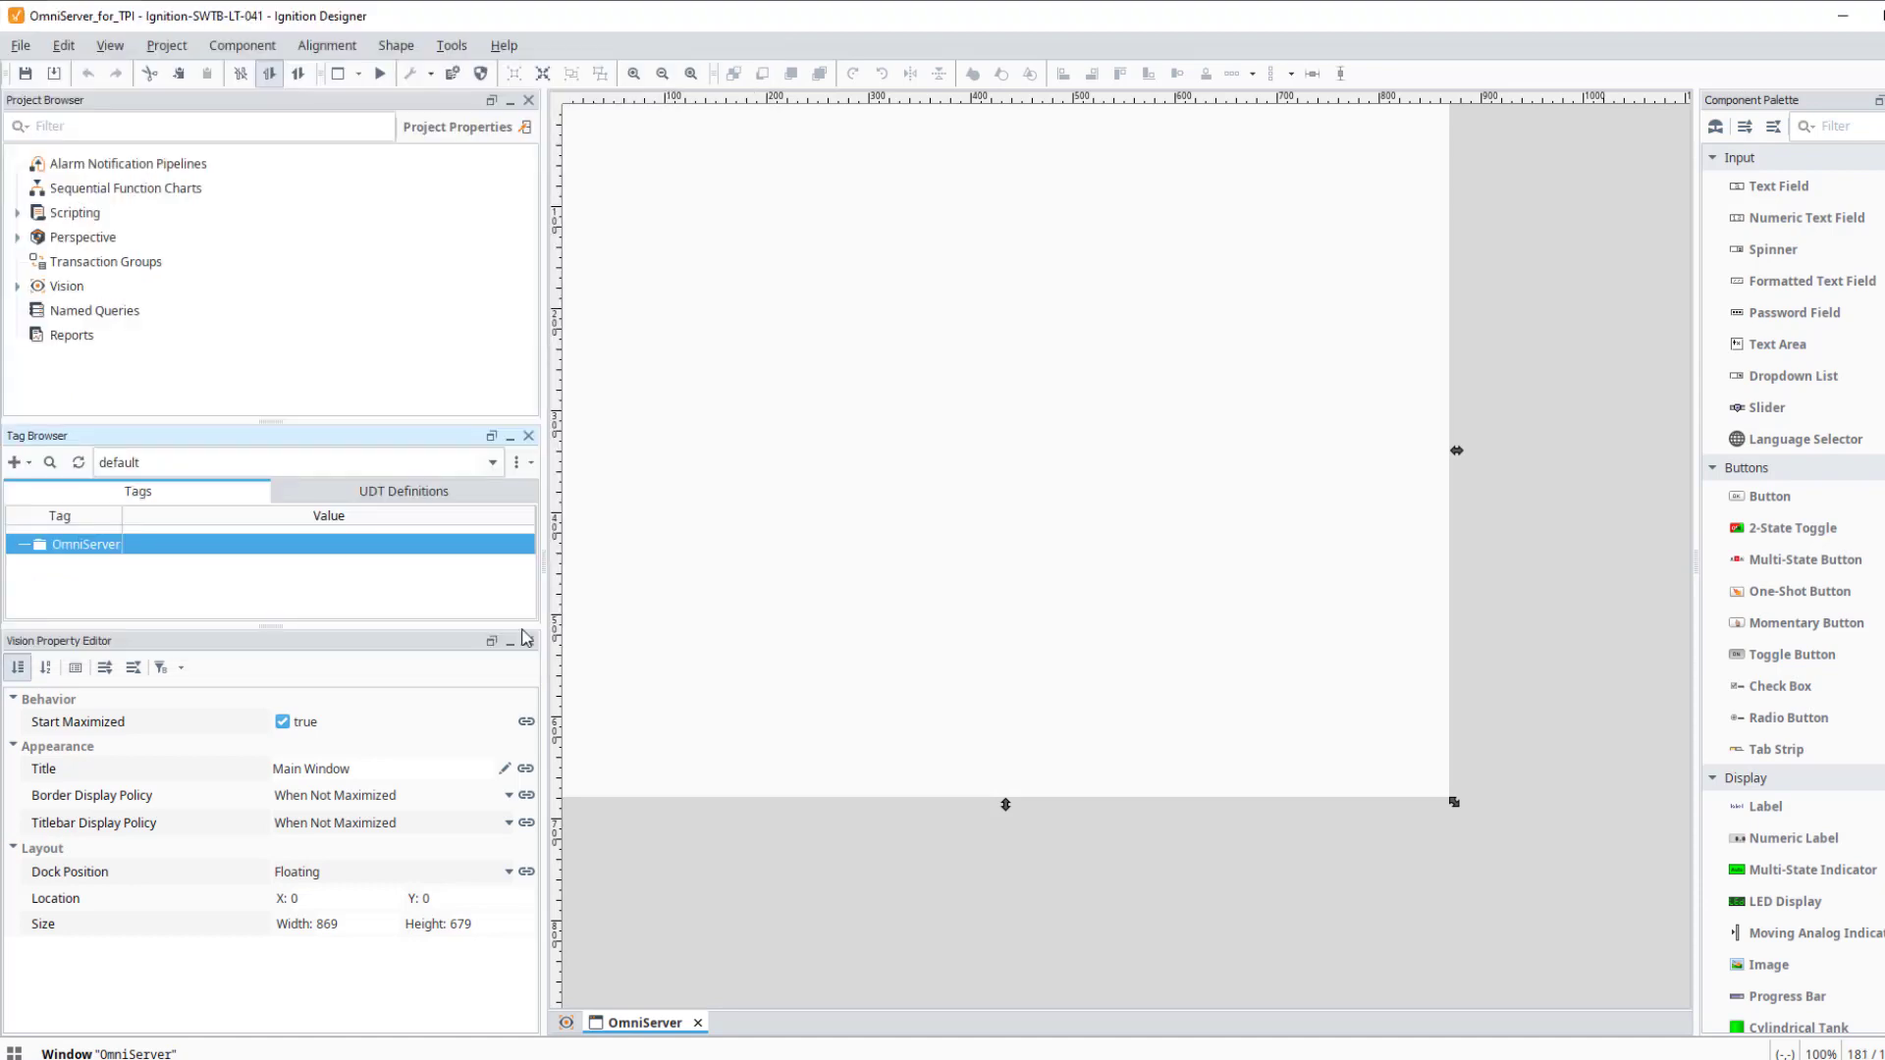
Expand the OmniServer folder to check live values: TotalGValue_Ch2 at 0.01, TotalGValue_Ch3 at 0.
click(20, 545)
click(510, 568)
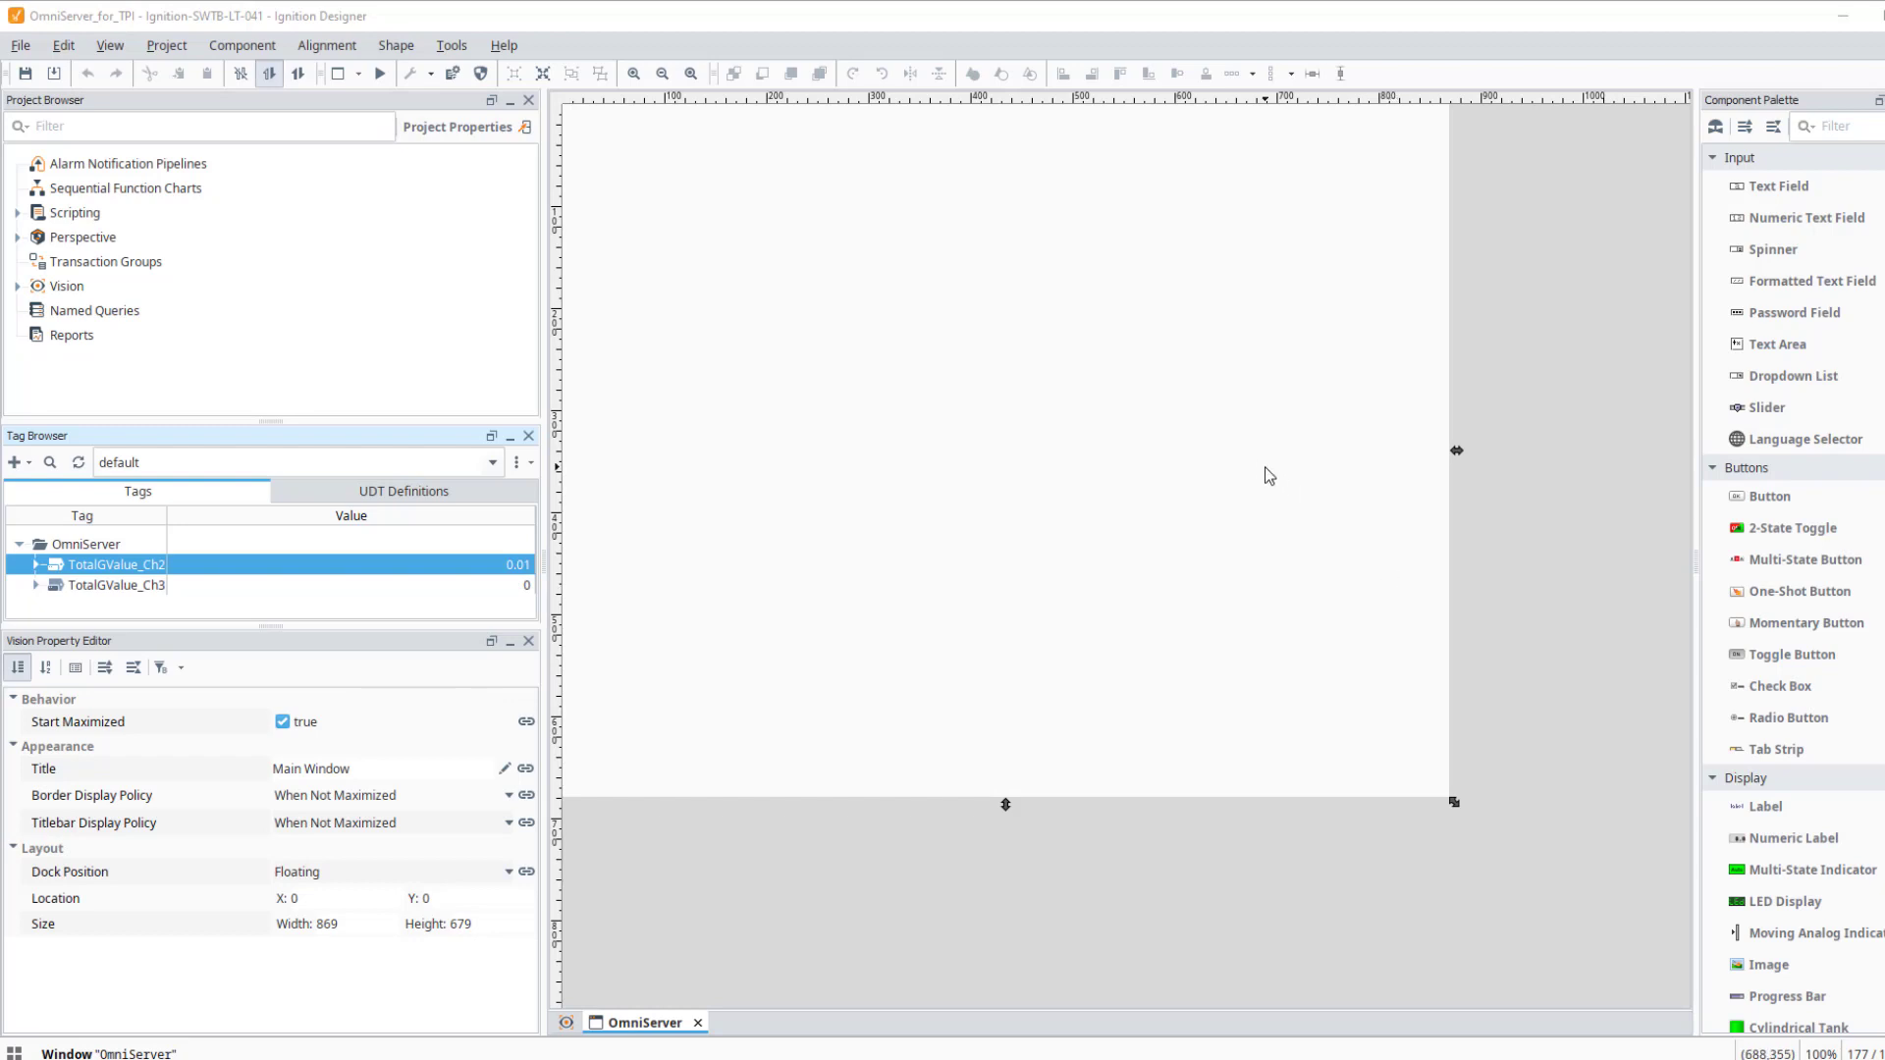
click(1775, 220)
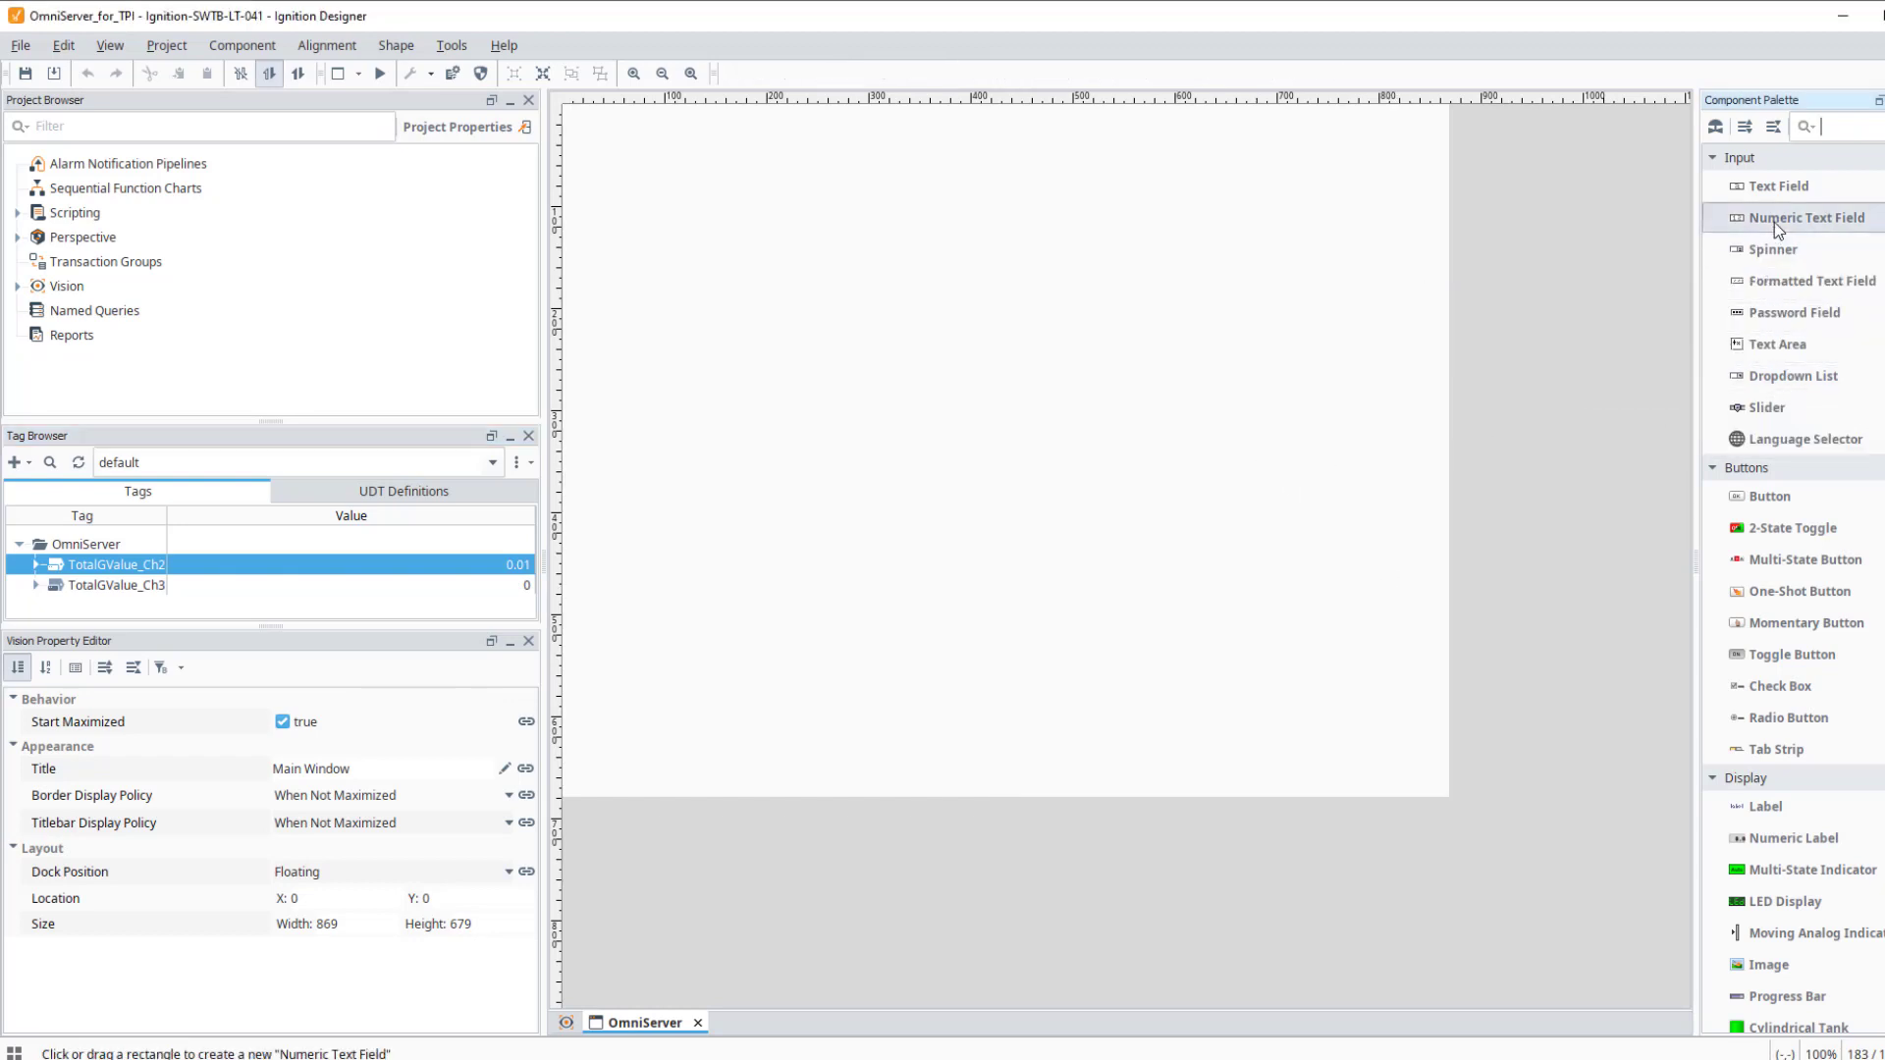
Add two numeric text fields, binding the upper to TotalGValue_Ch2 and the lower to TotalGValue_Ch3.
click(652, 260)
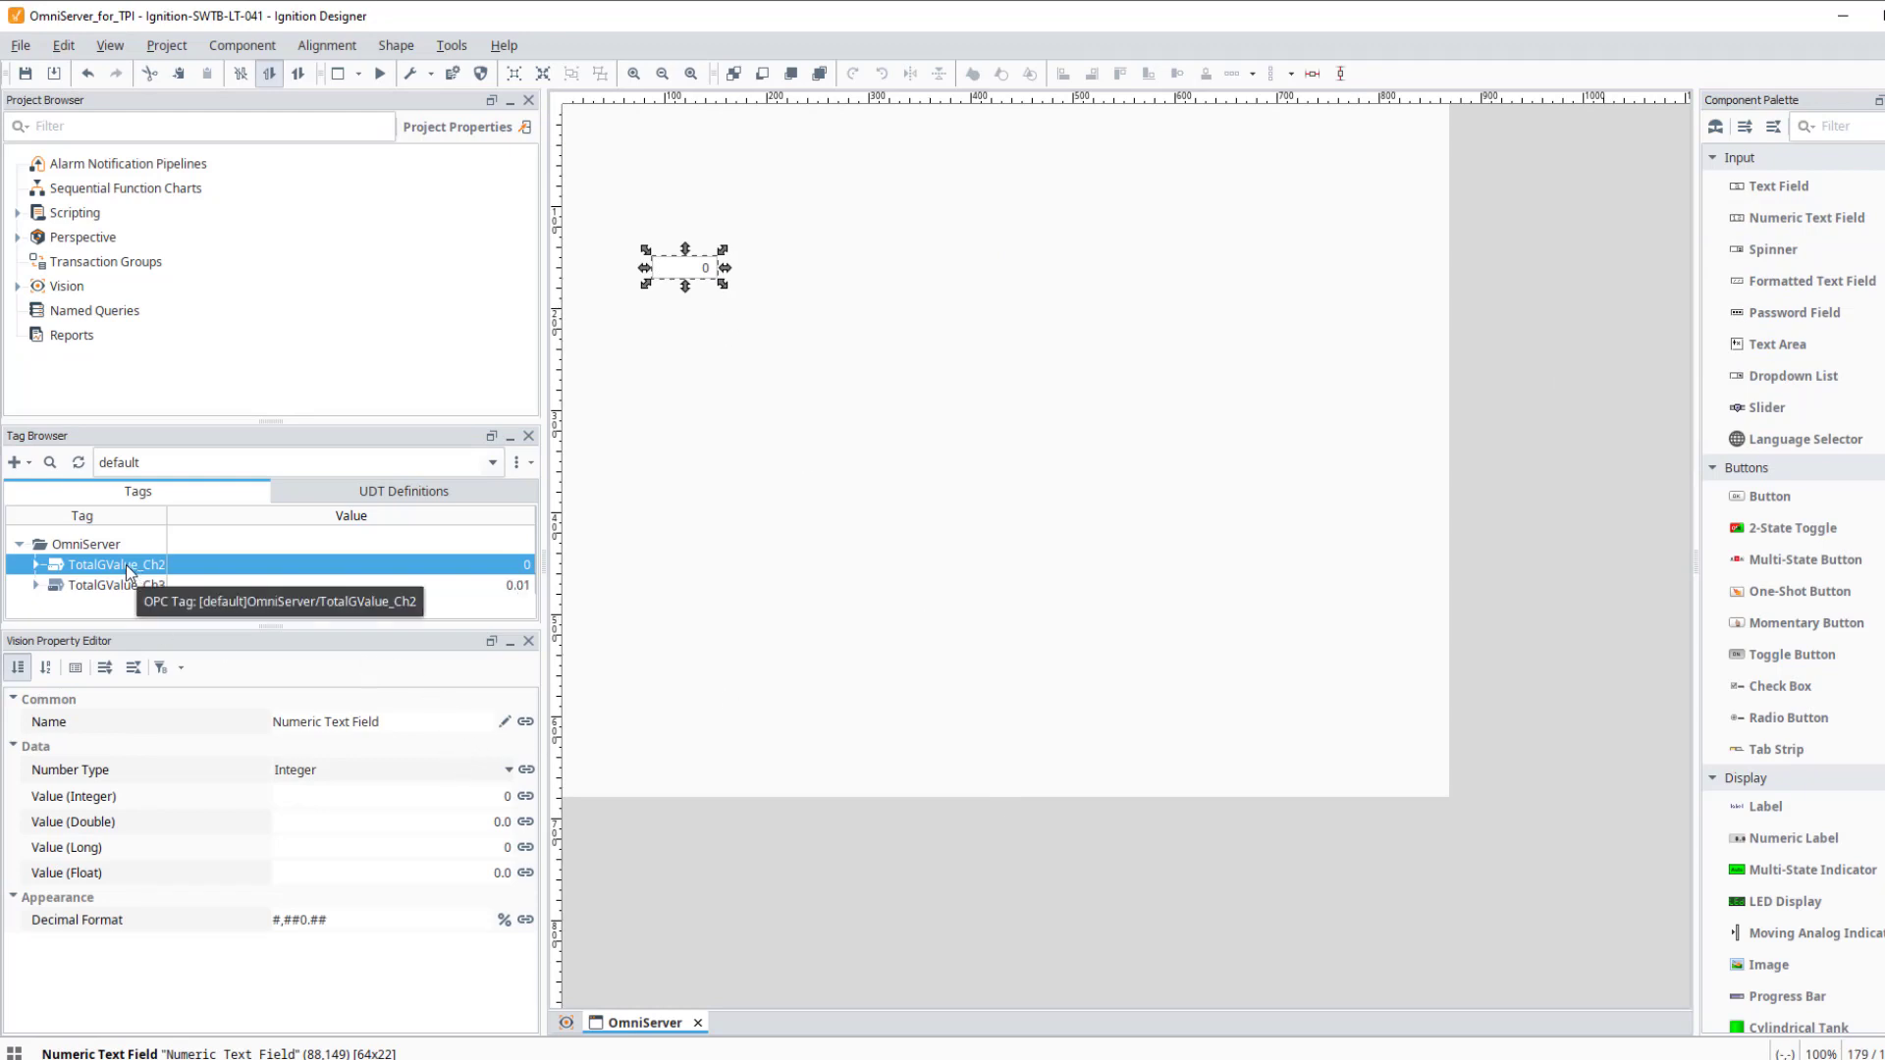
drag(126, 564, 669, 263)
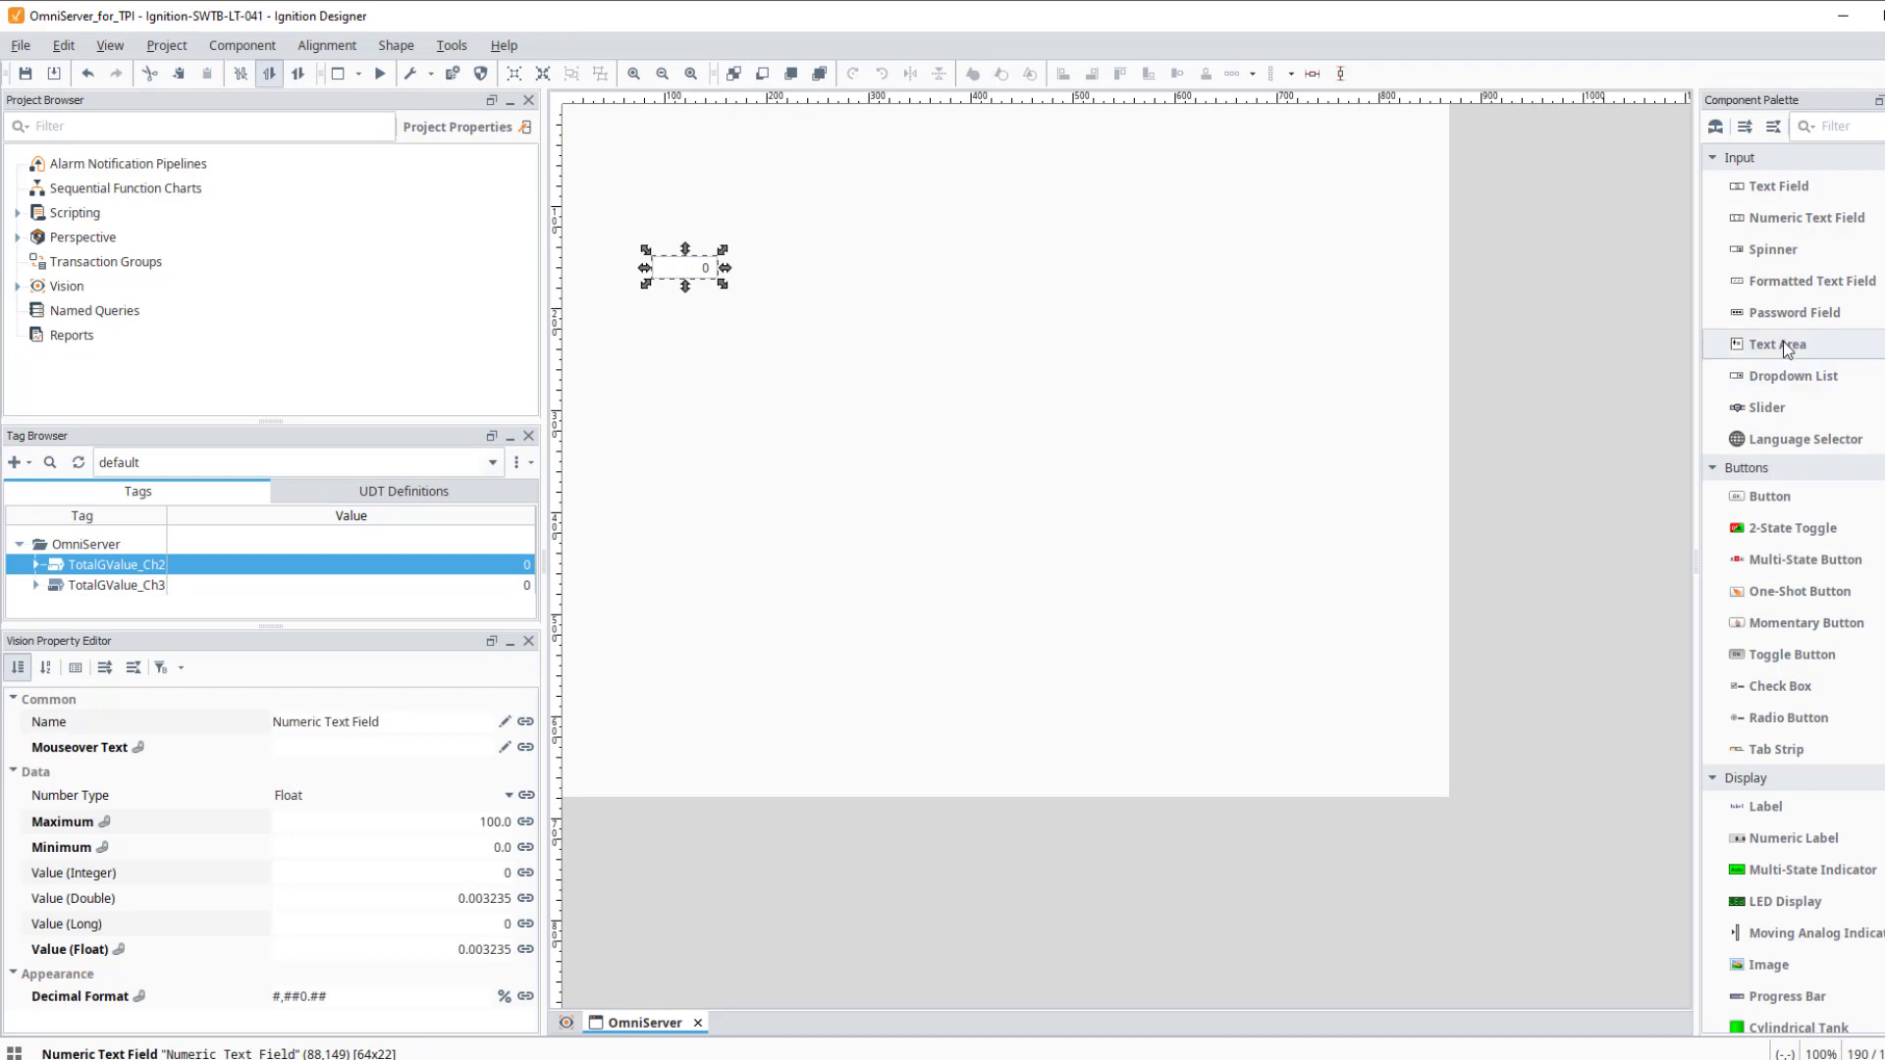
click(1799, 220)
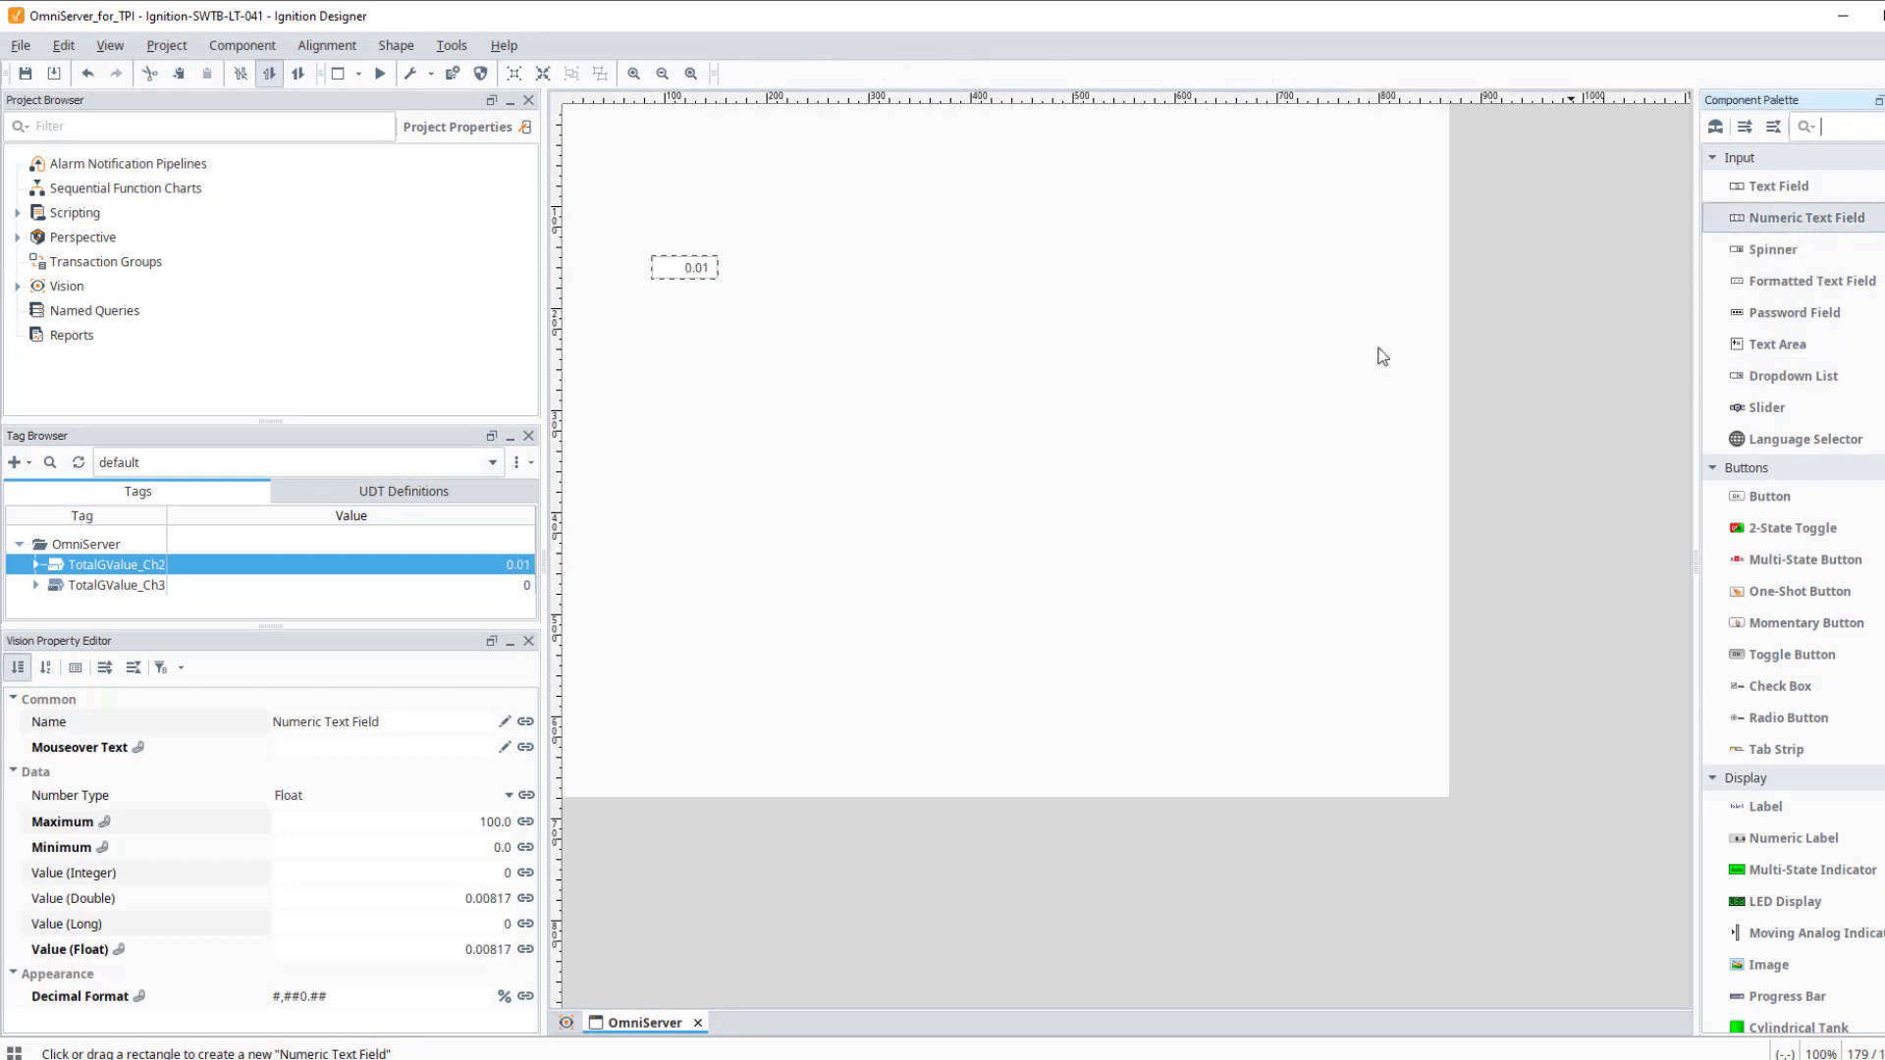
click(652, 326)
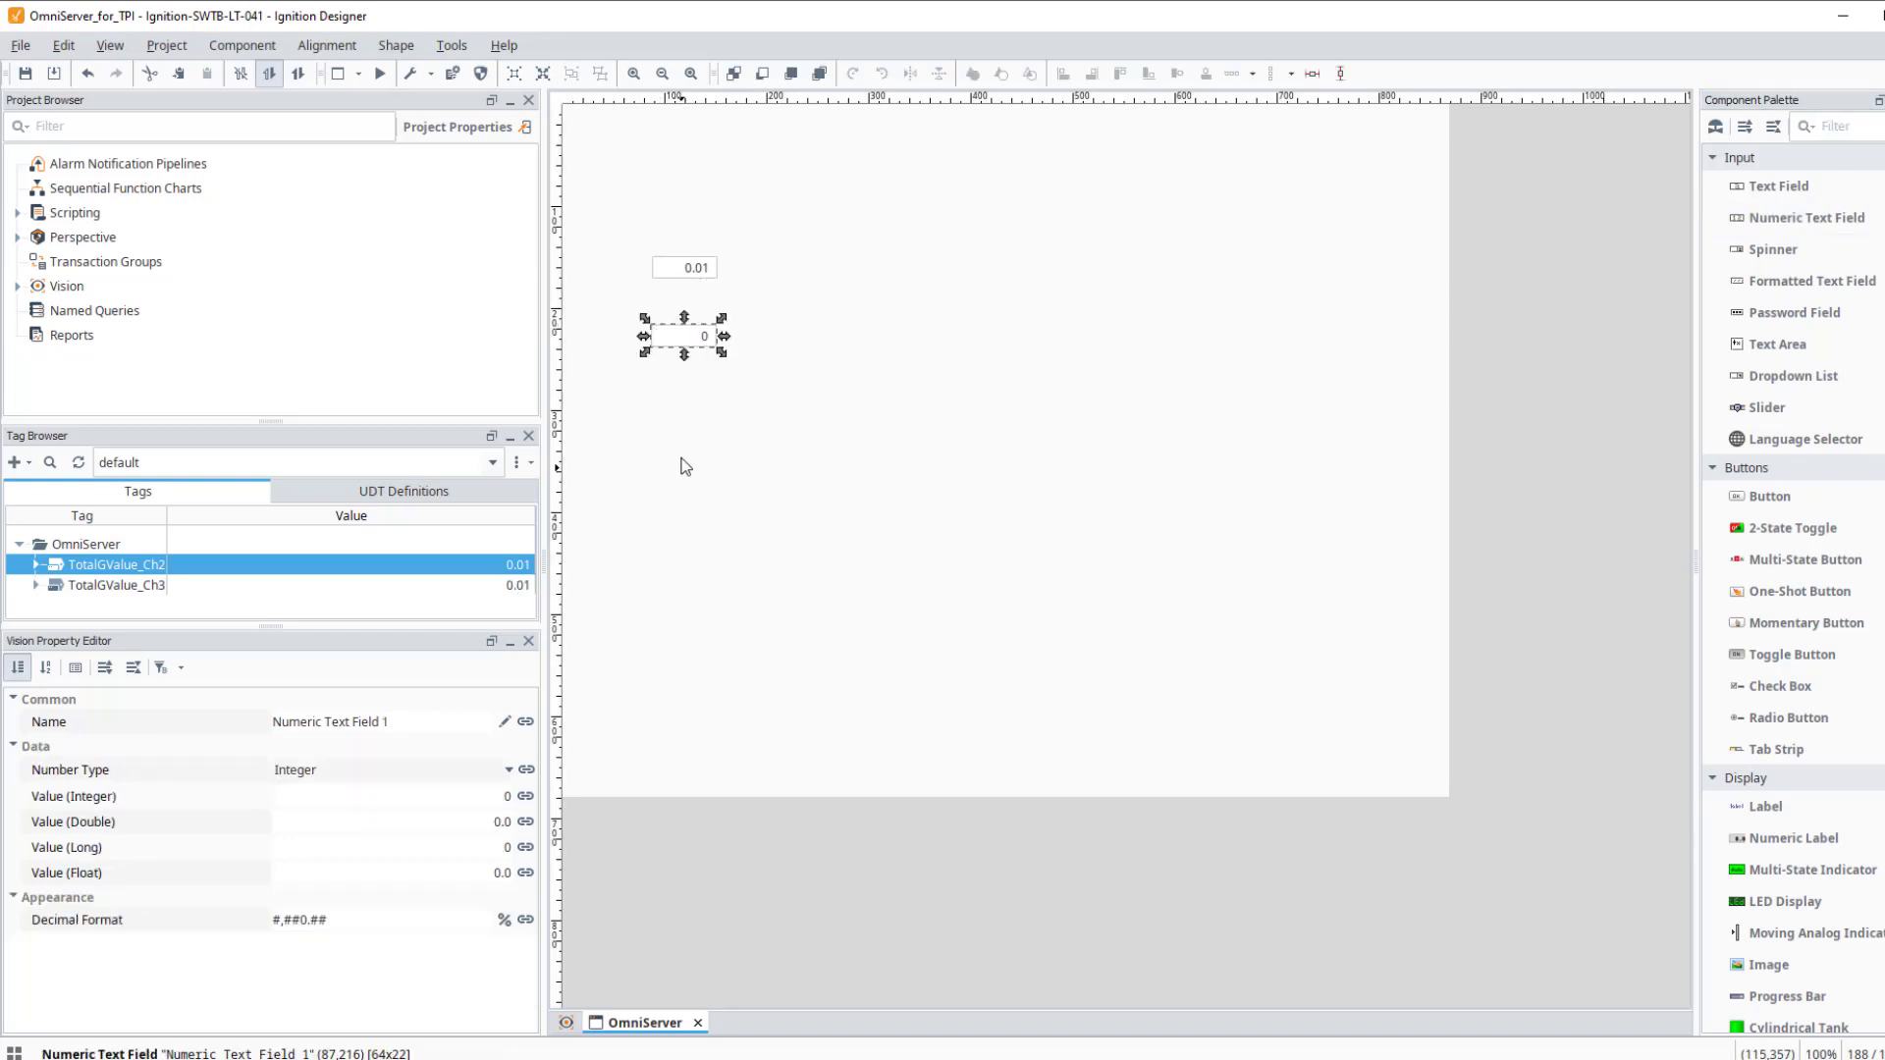
drag(121, 589, 669, 336)
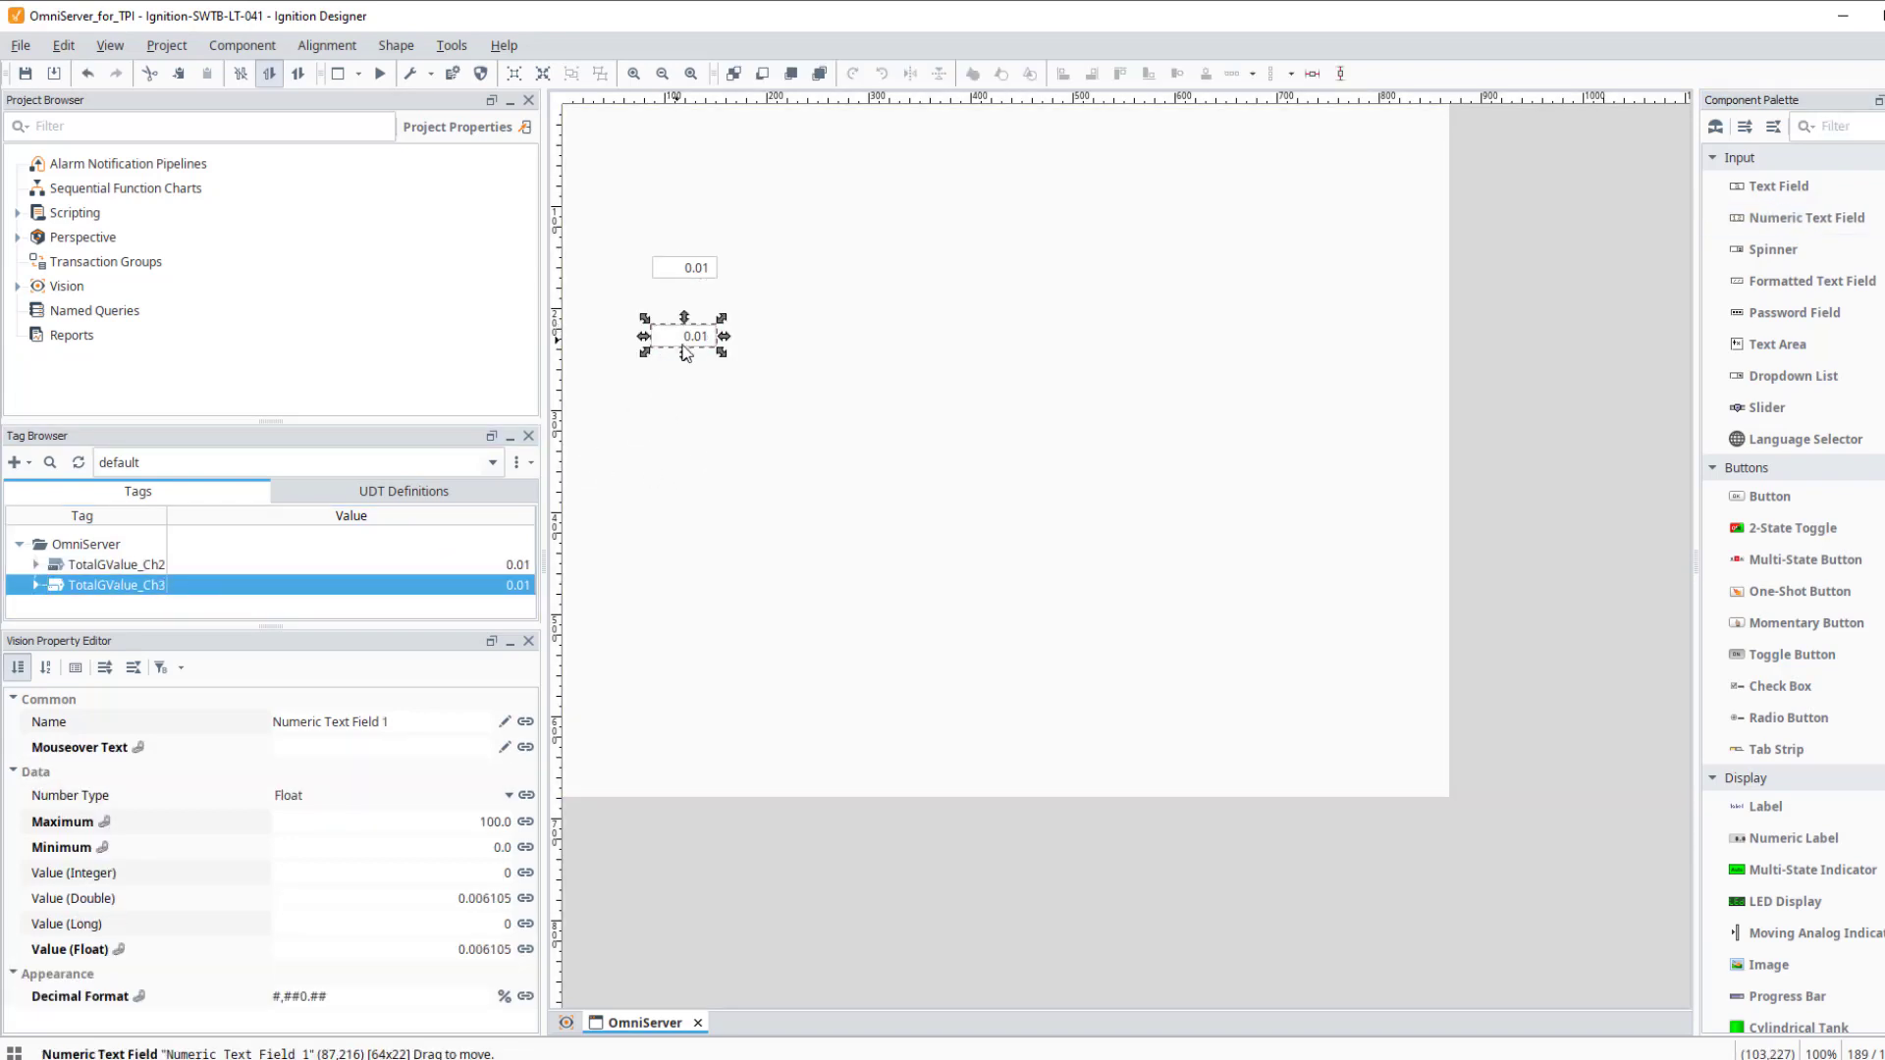
click(690, 273)
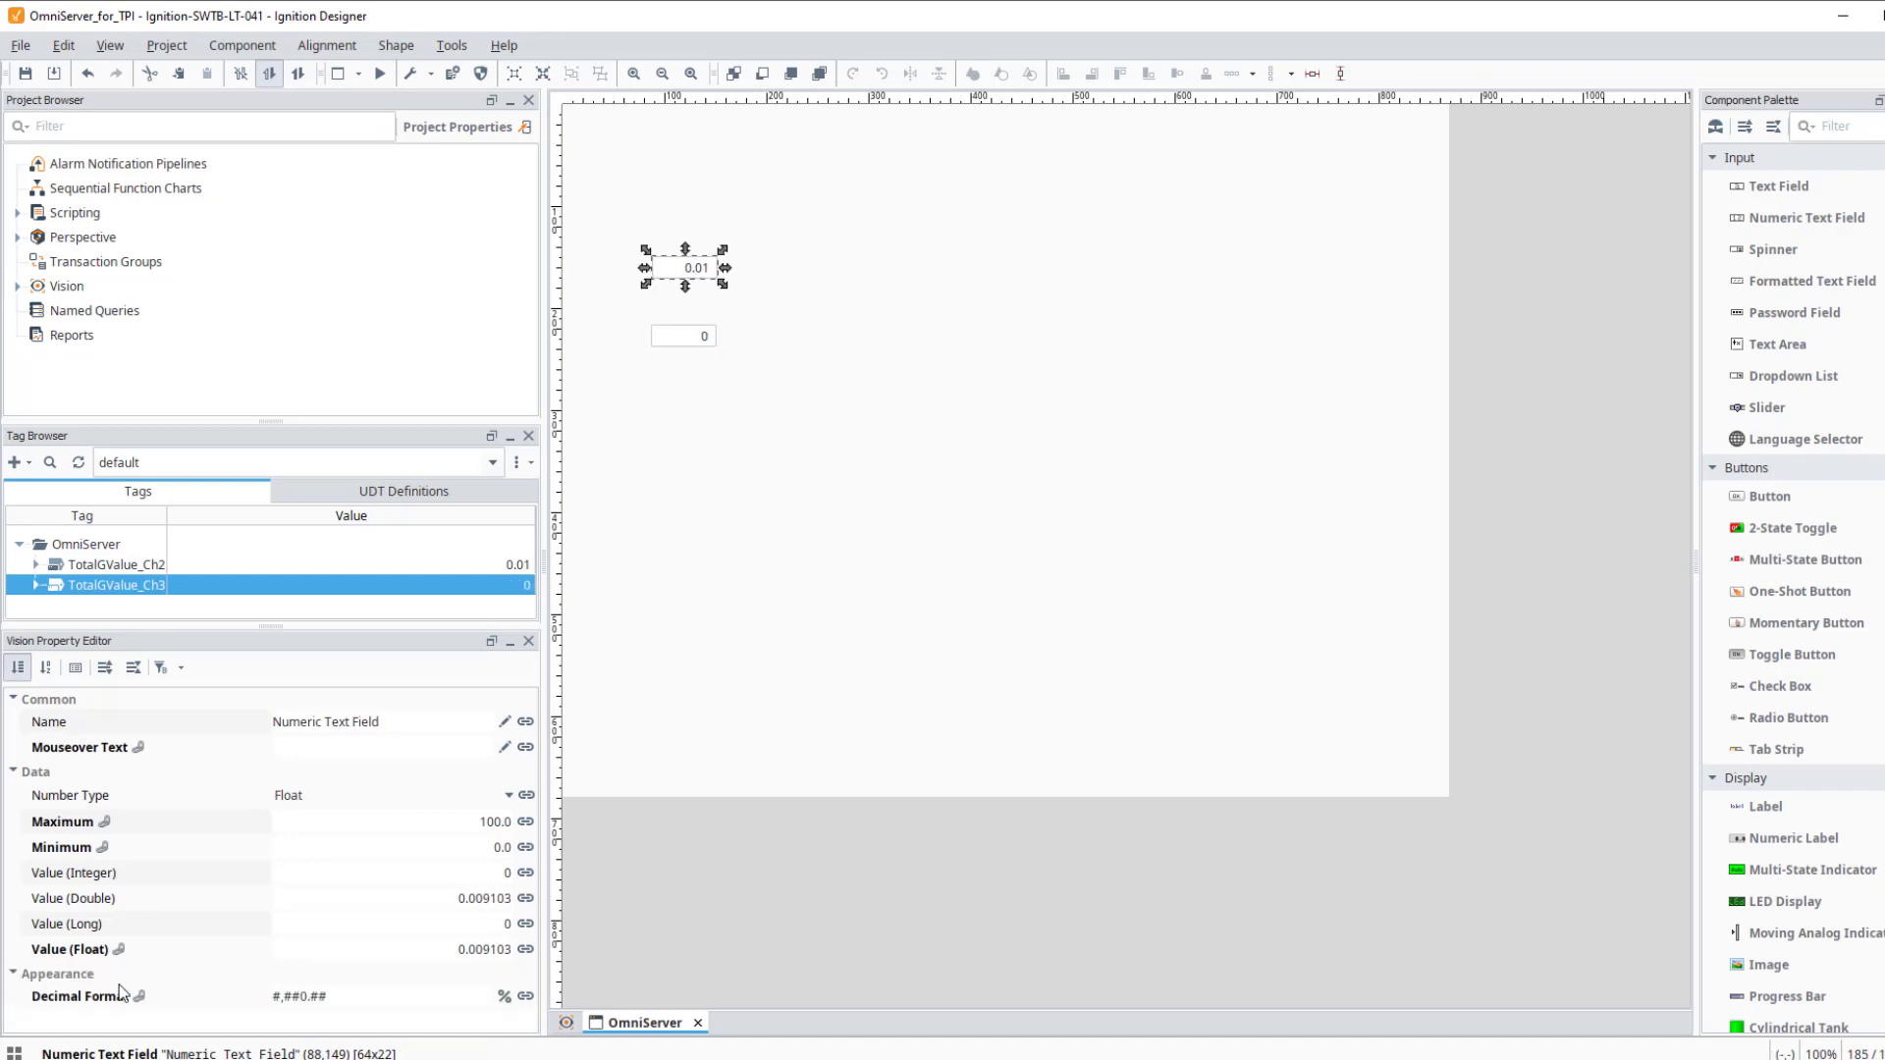
Set both numeric fields' Decimal Format to #,##0.#### to show four decimals.
click(344, 1002)
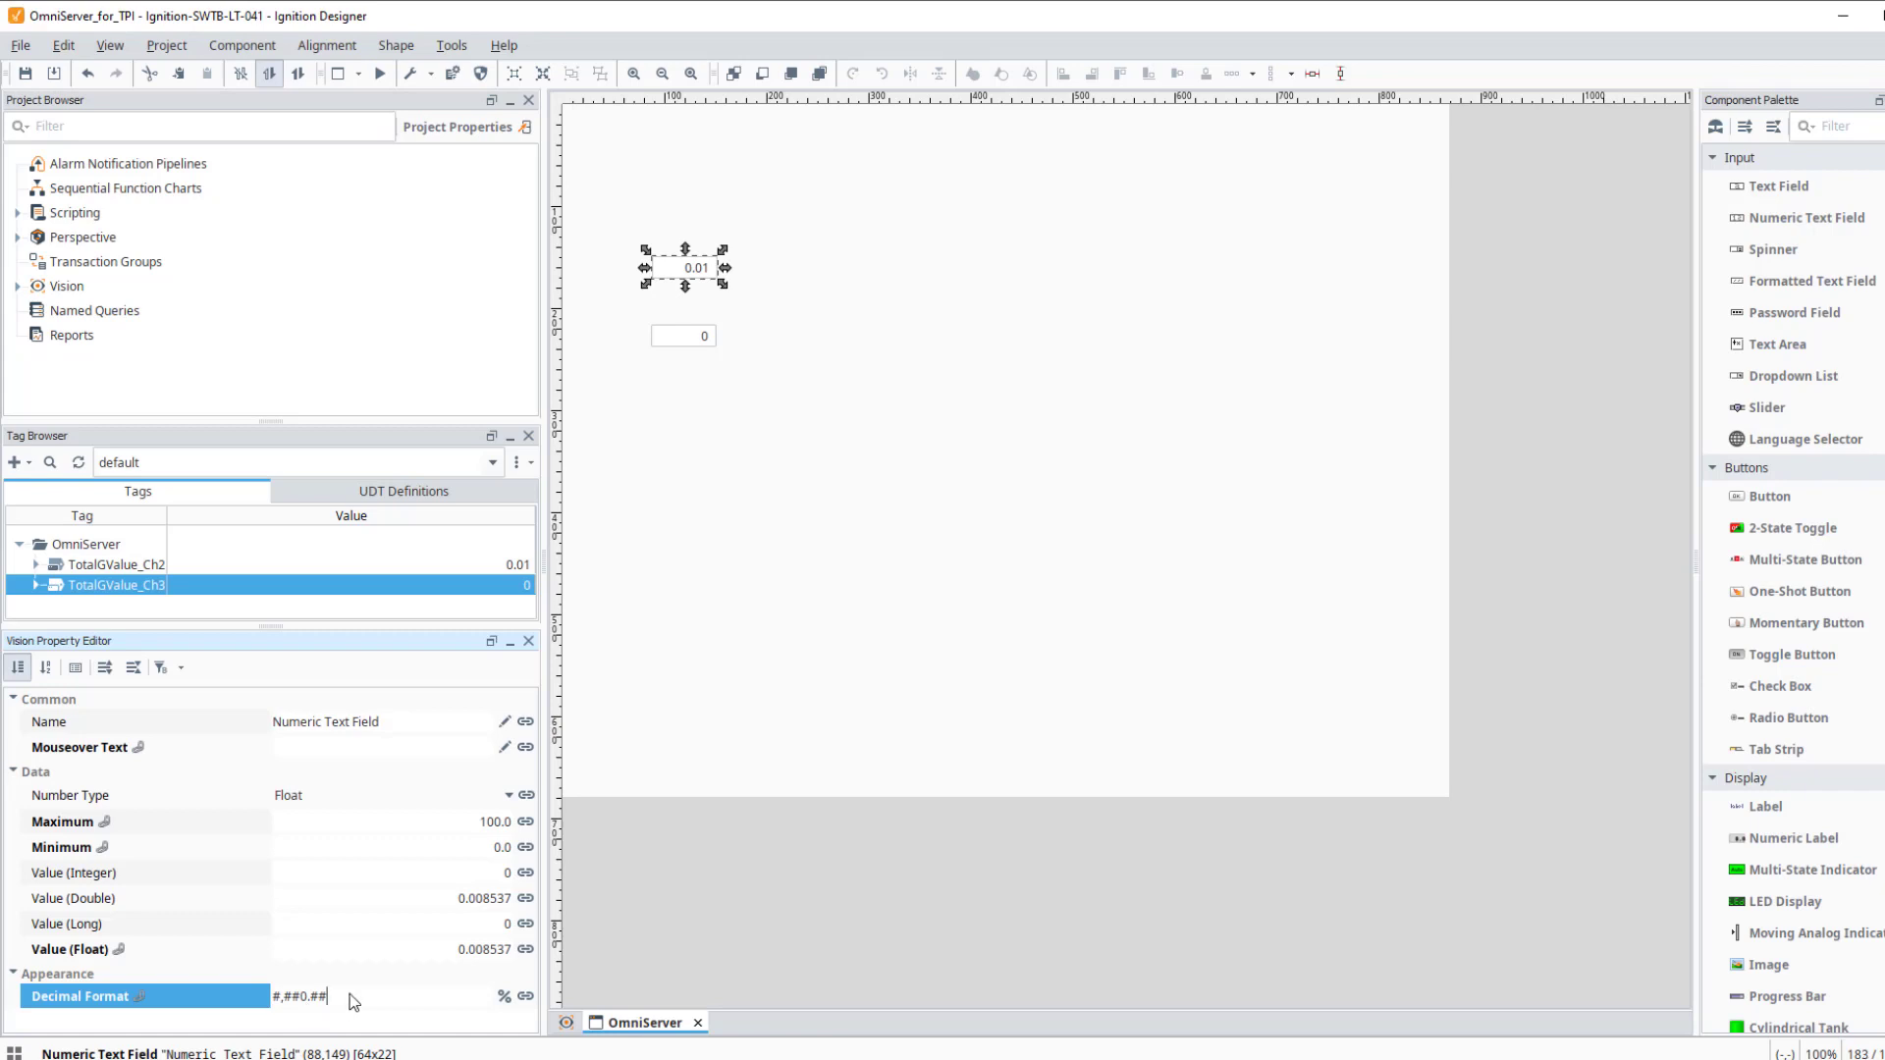
text(##)
key(Return)
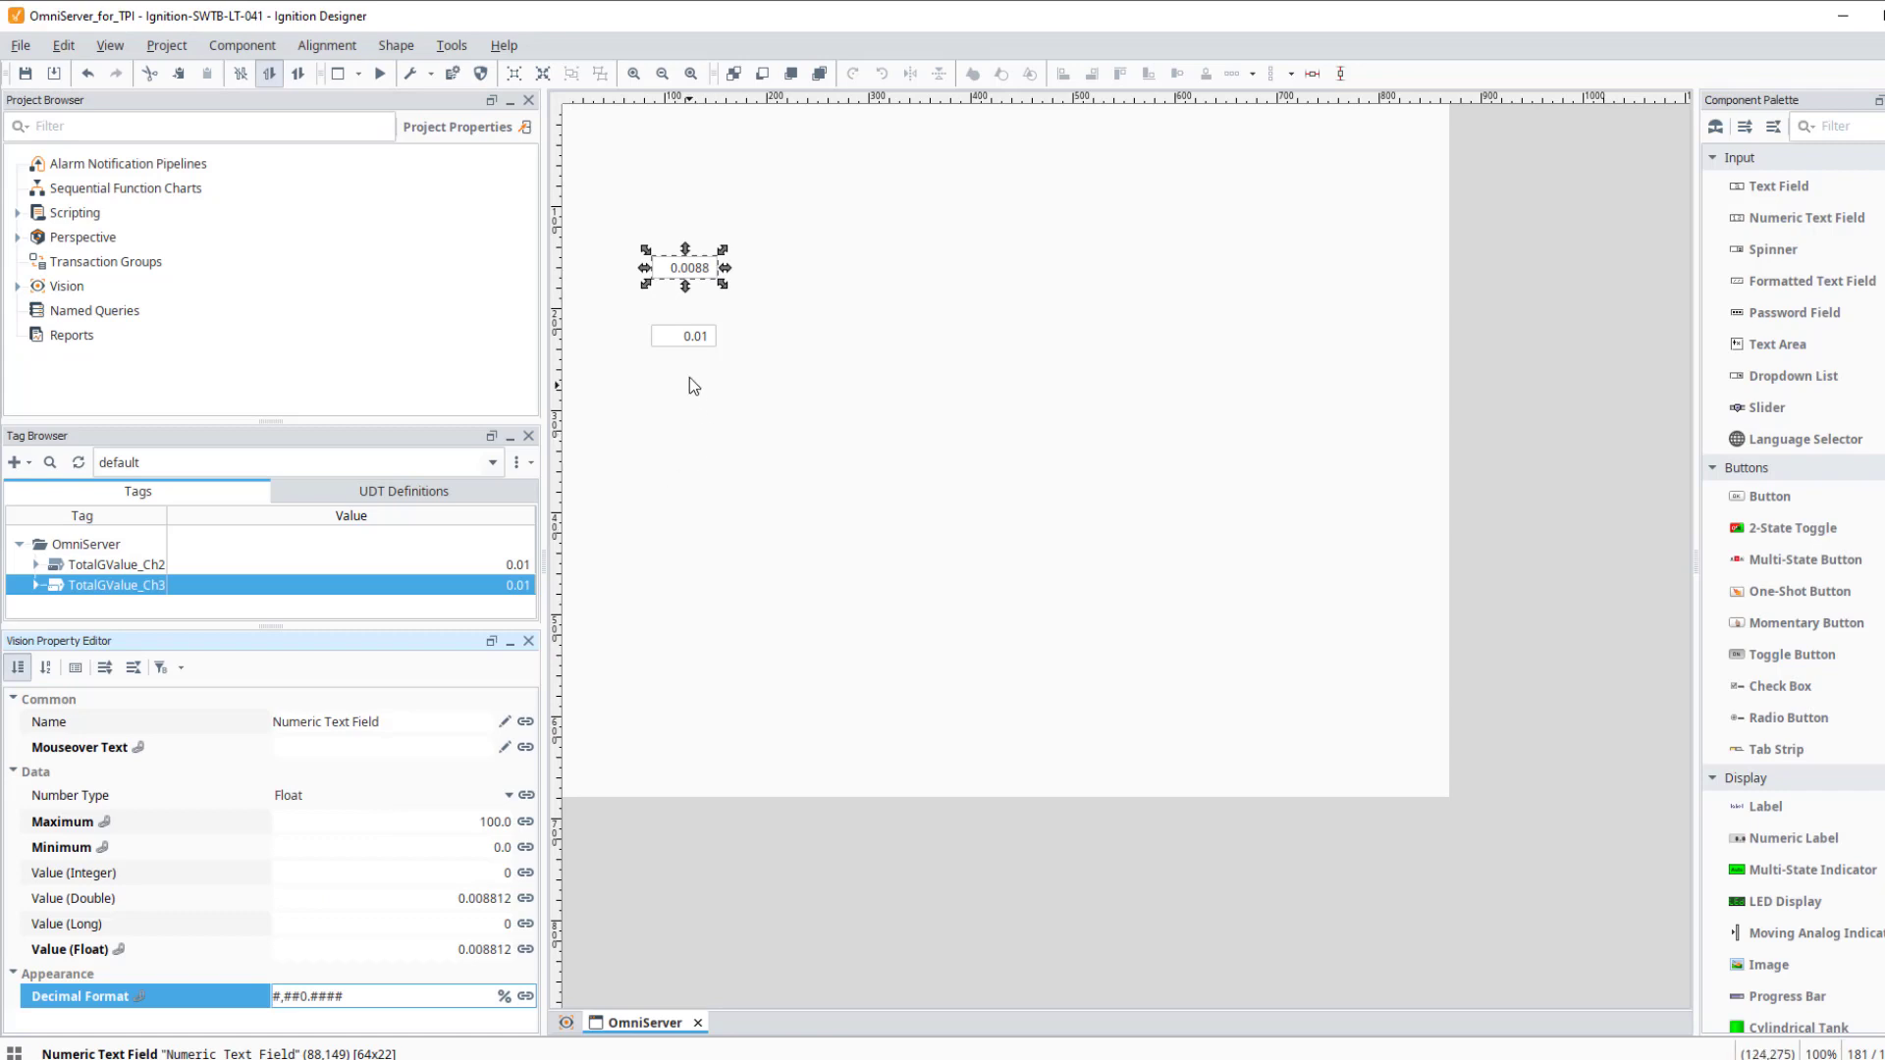
click(691, 344)
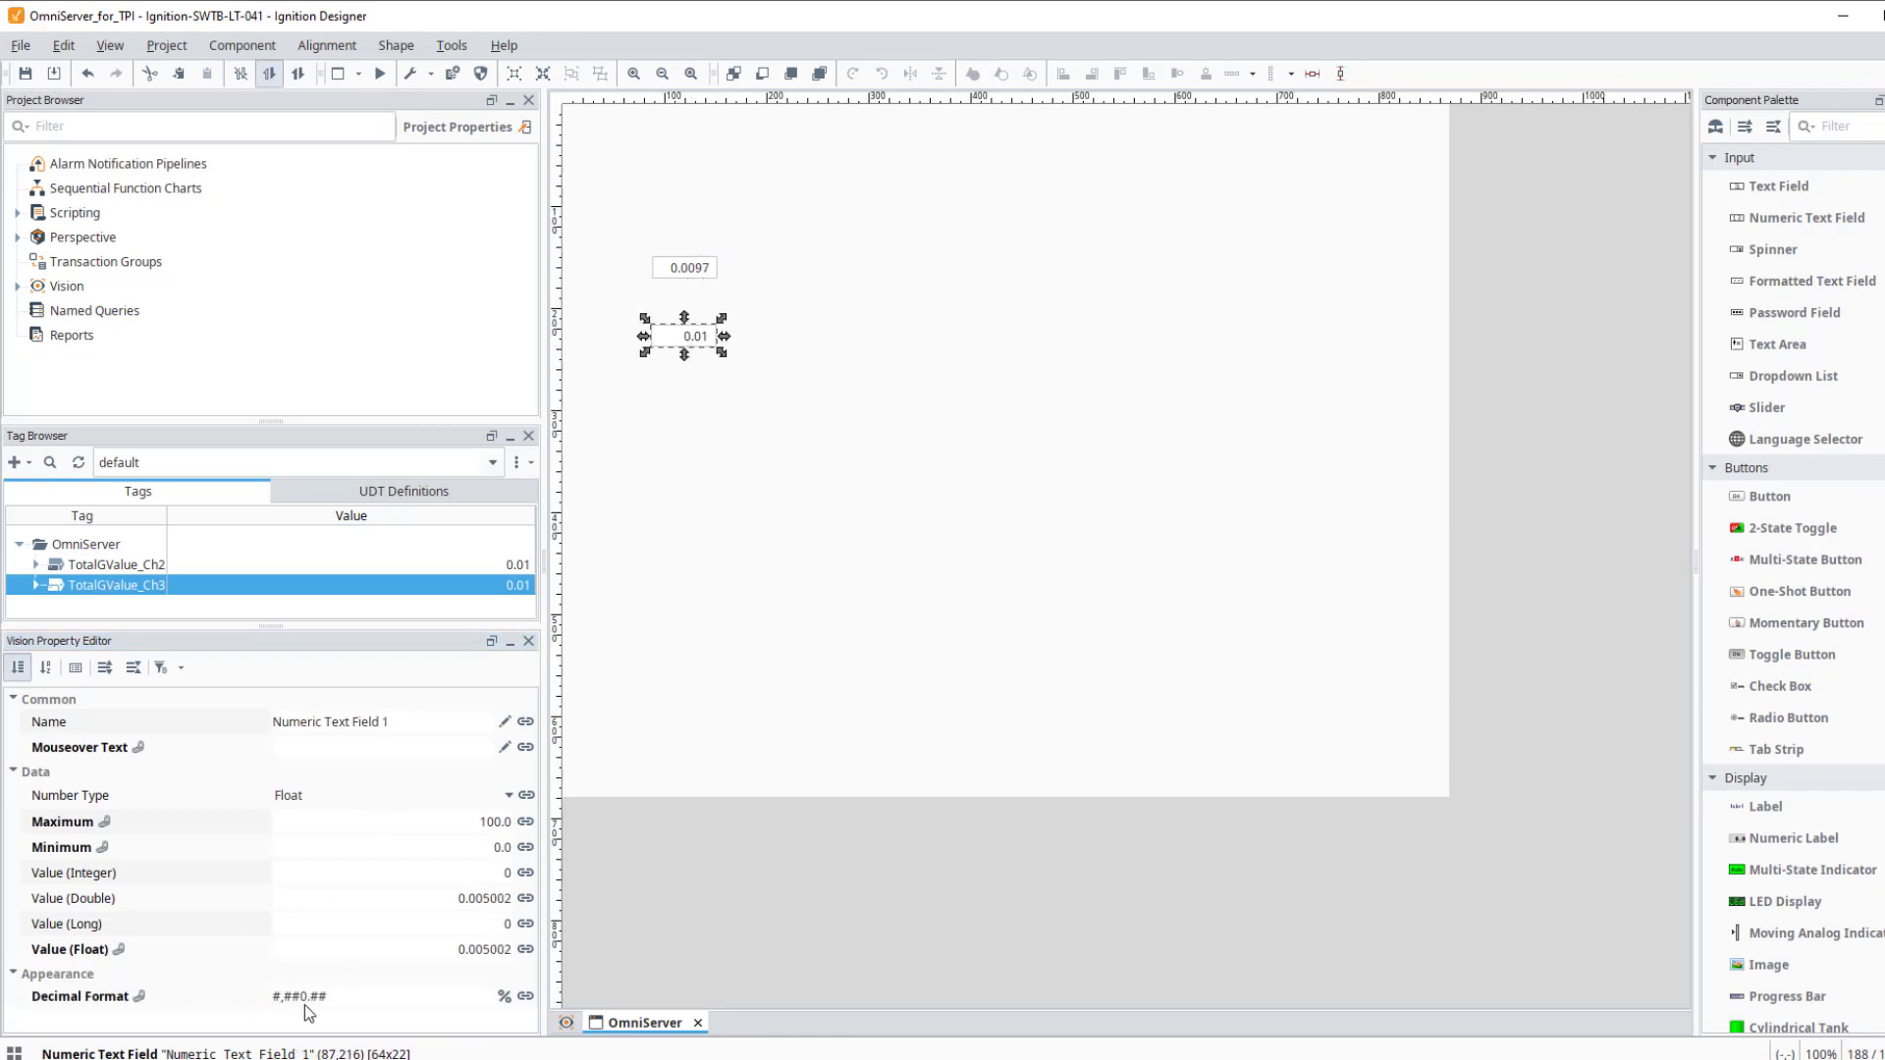
click(331, 1000)
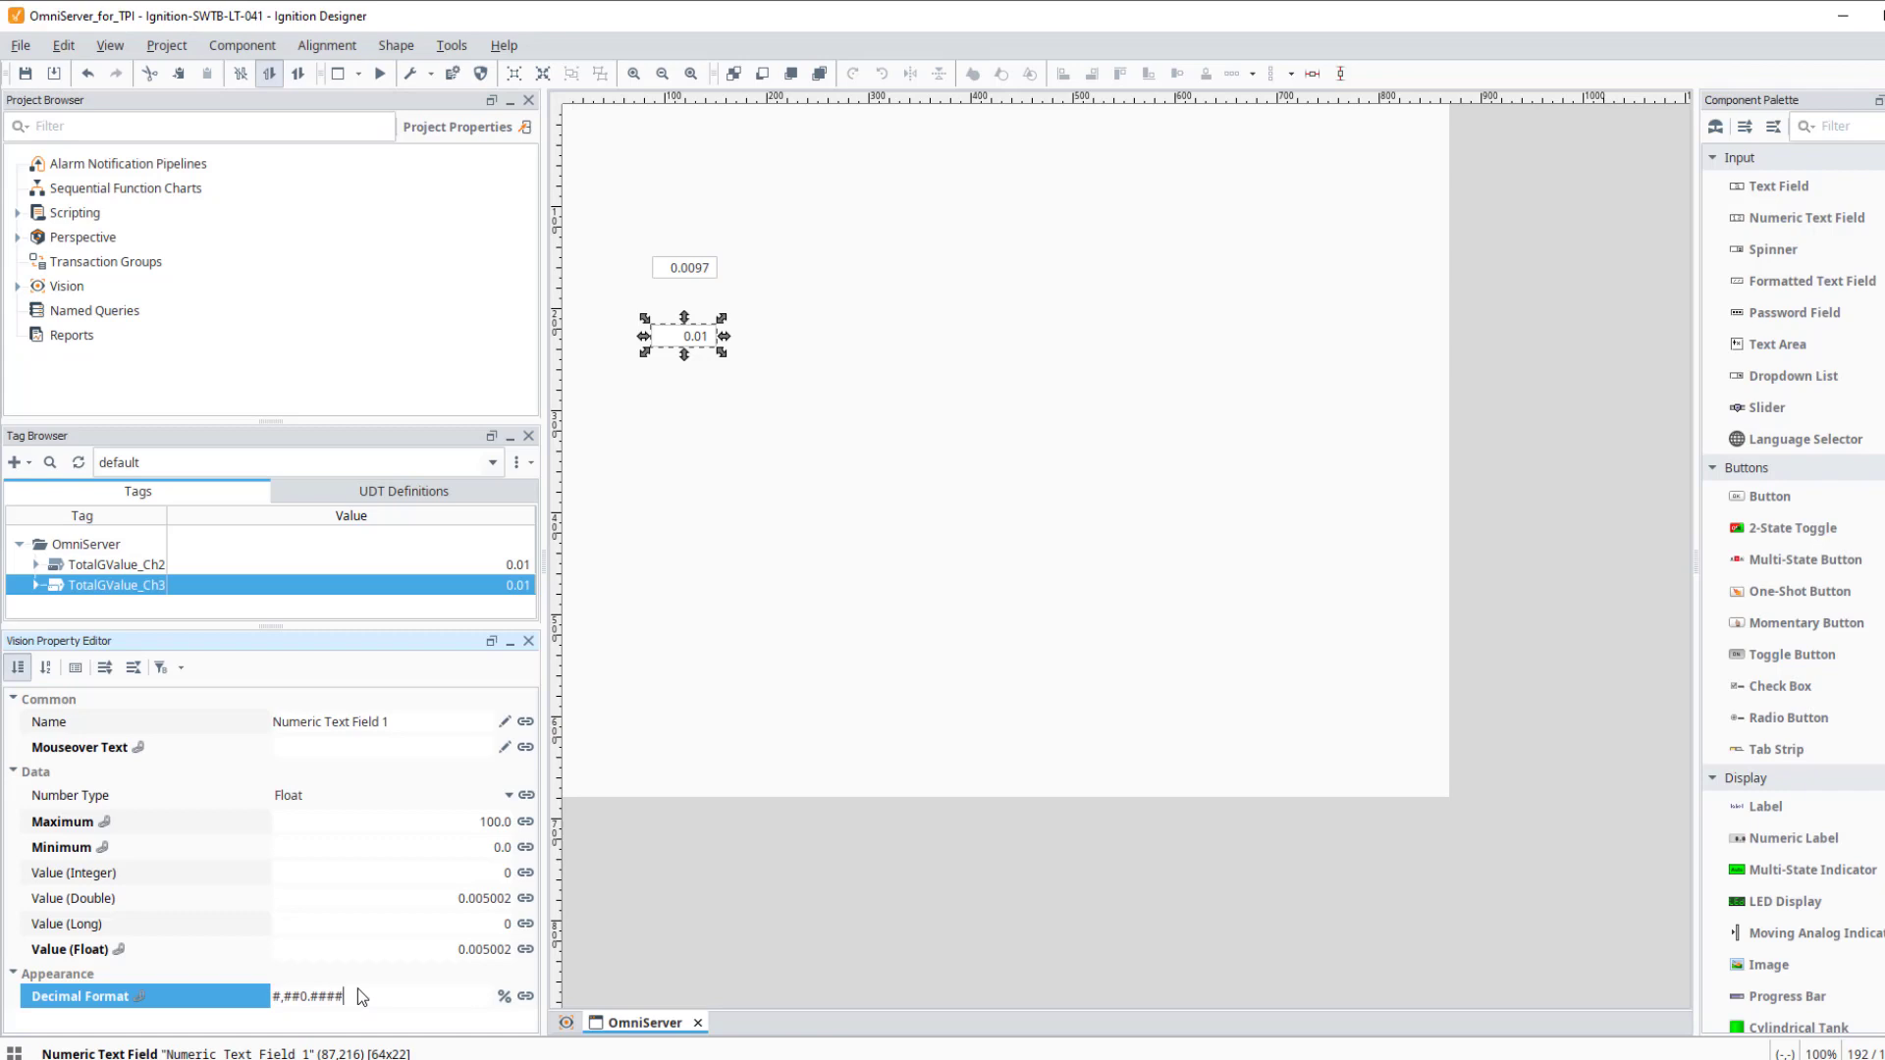
key(Return)
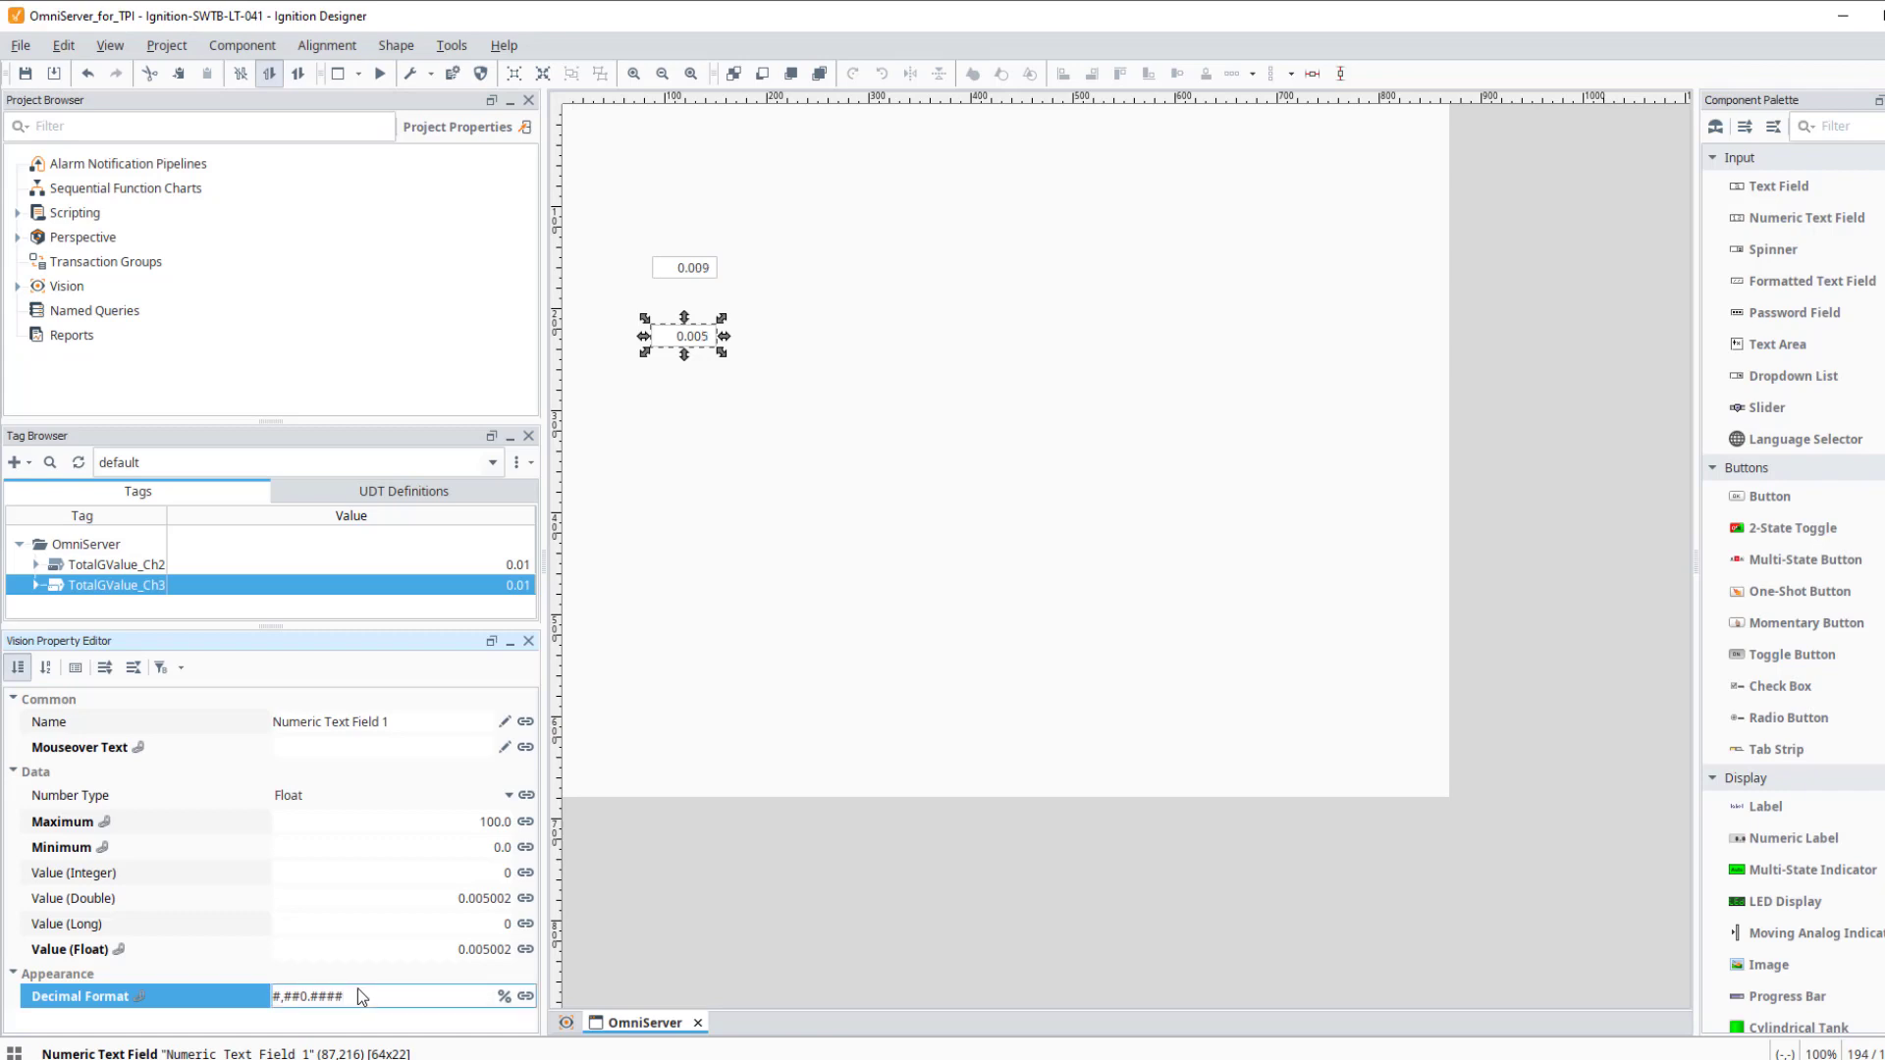